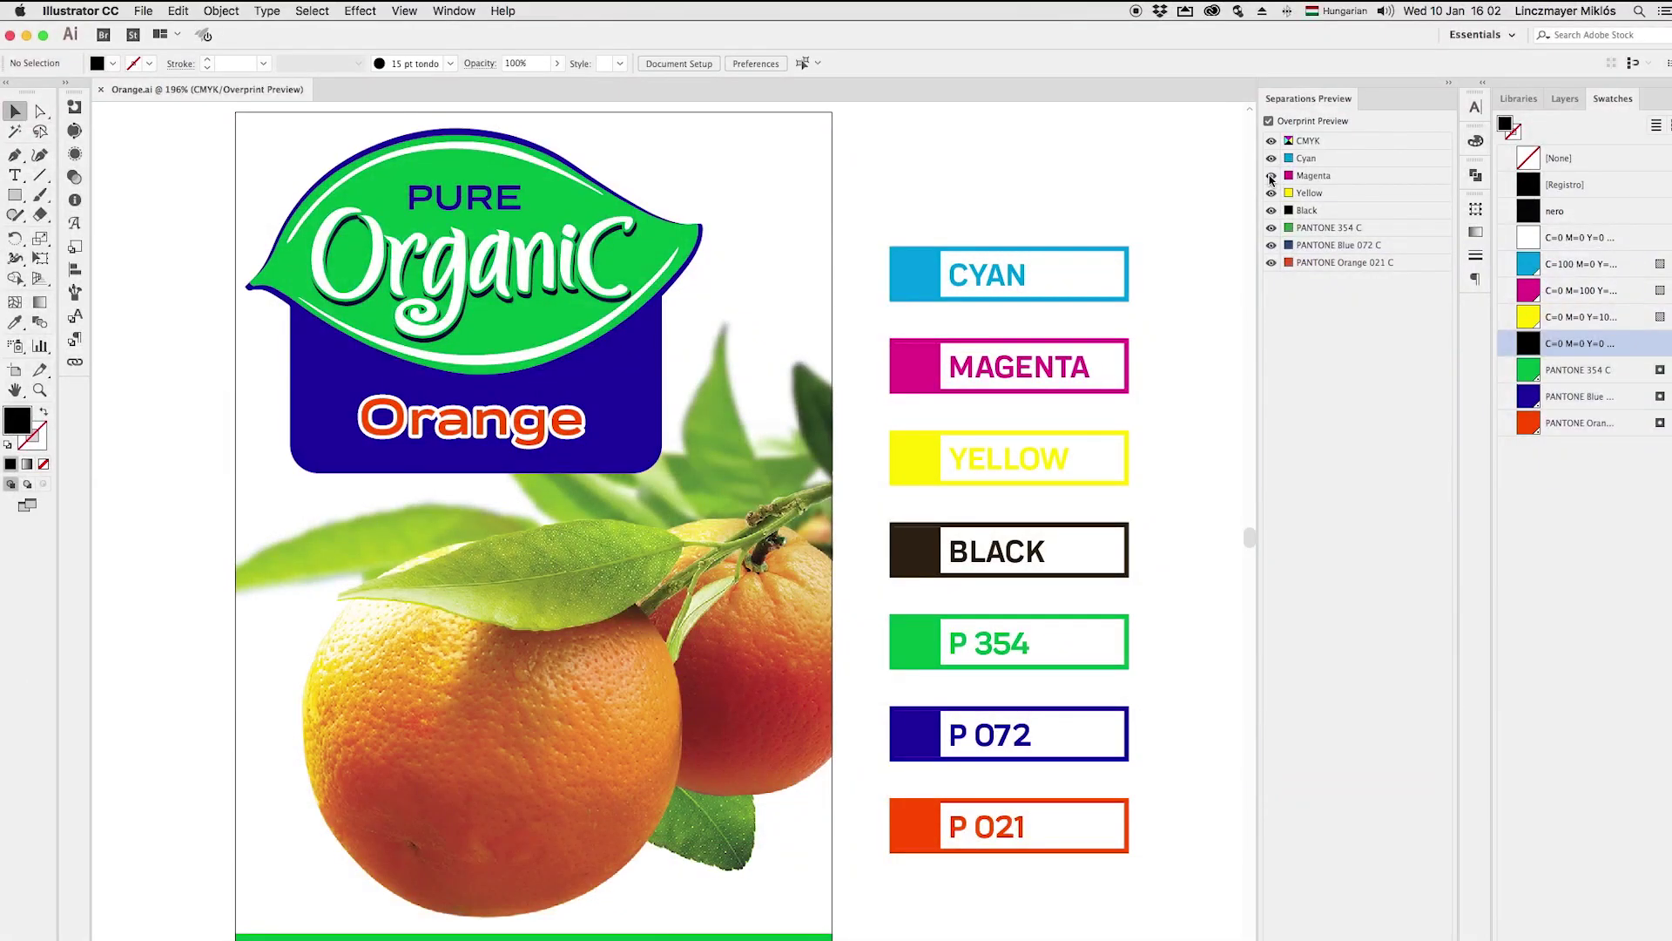
- Isolate the PANTONE 354 C, Blue 072 C and Orange 021 C plates in turn, restoring all separations after each
{"action": "left_click", "coordinate": [1271, 228], "text": "alt"}
{"action": "left_click", "coordinate": [1270, 227], "text": "alt"}
{"action": "left_click", "coordinate": [1270, 245], "text": "alt"}
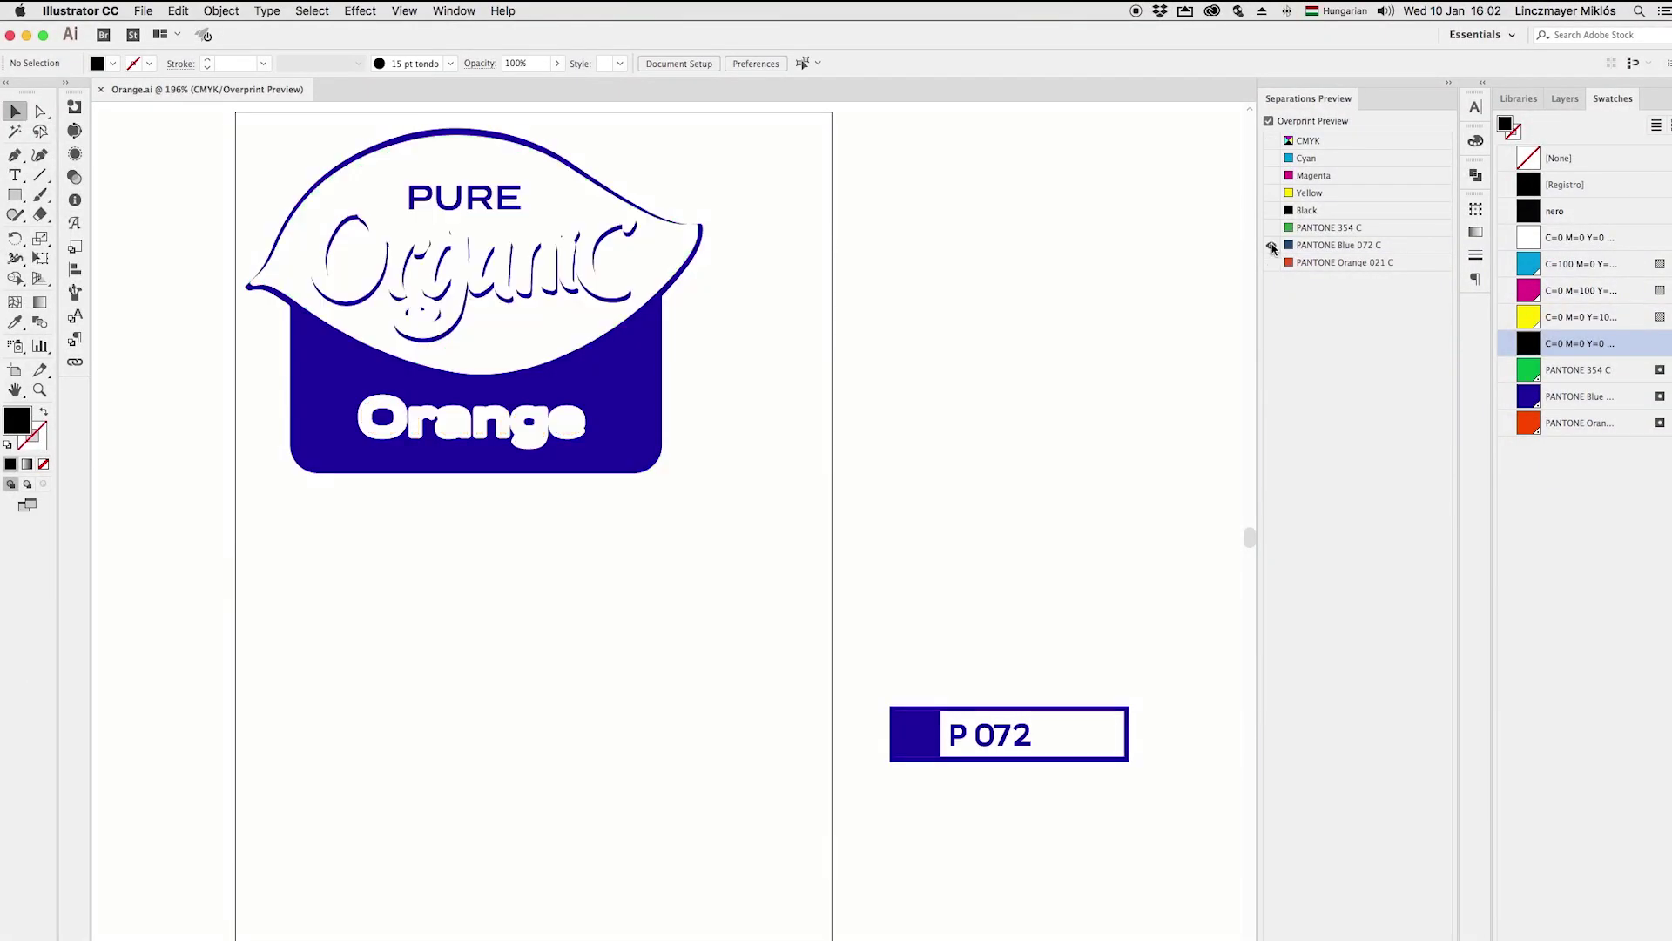
{"action": "left_click", "coordinate": [1270, 244], "text": "alt"}
{"action": "left_click", "coordinate": [1271, 262], "text": "alt"}
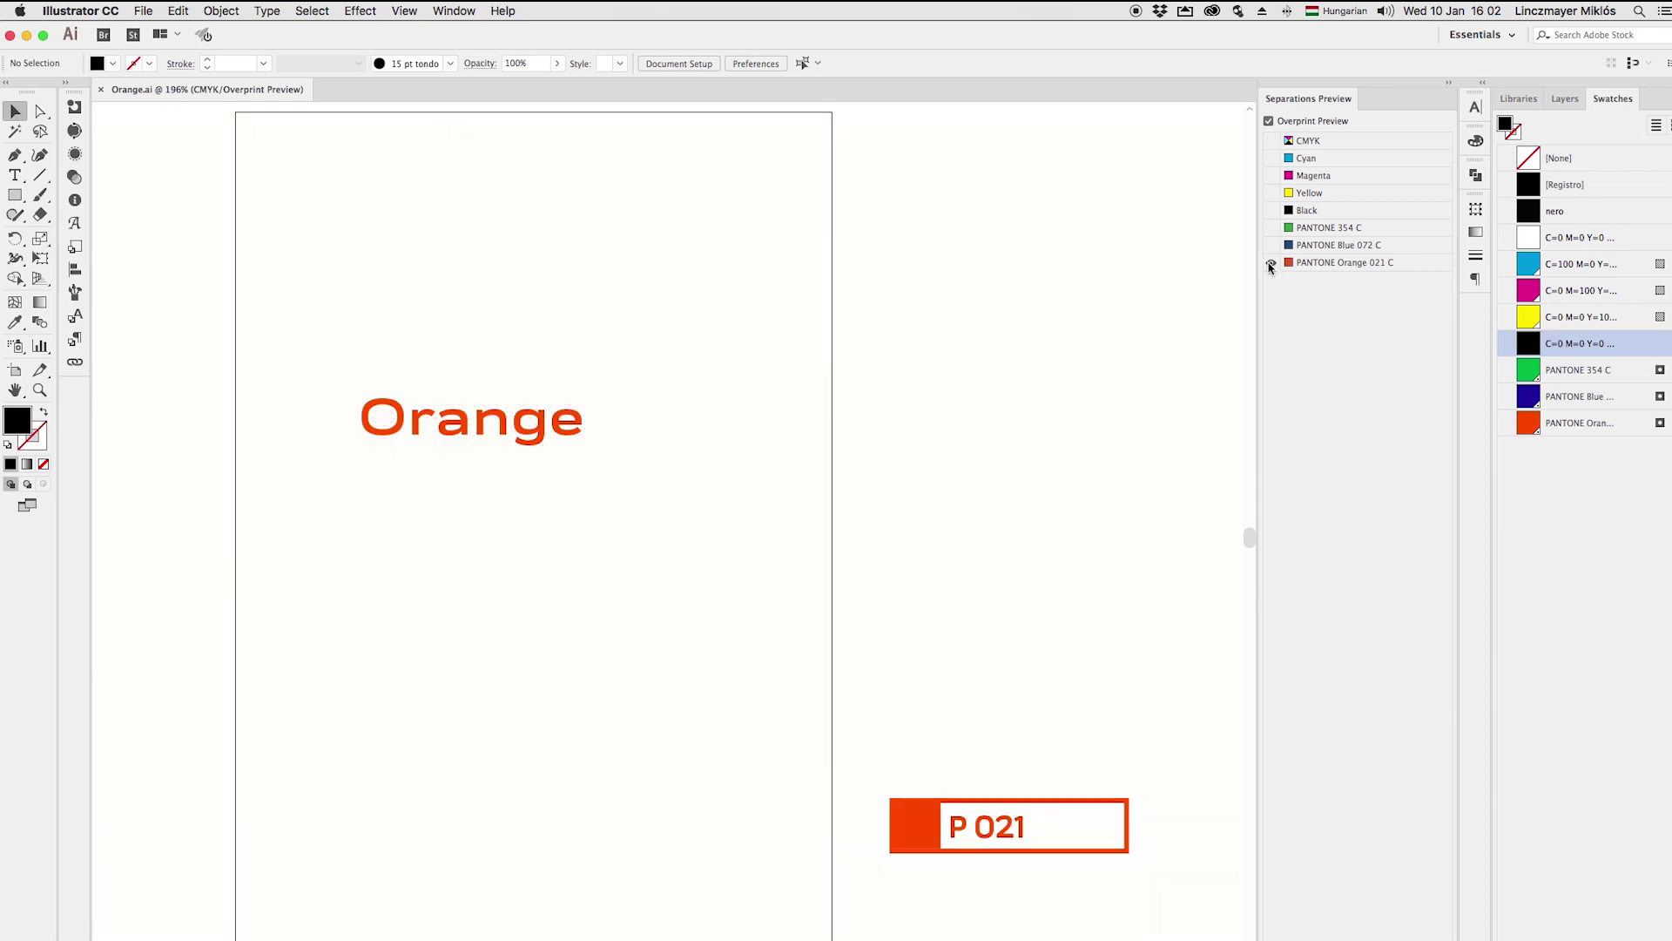
{"action": "left_click", "coordinate": [1271, 262], "text": "alt"}
- Hide and reshow the CMYK and three spot plates, then Edit Original on linked Orange.psd
{"action": "left_click", "coordinate": [1270, 141]}
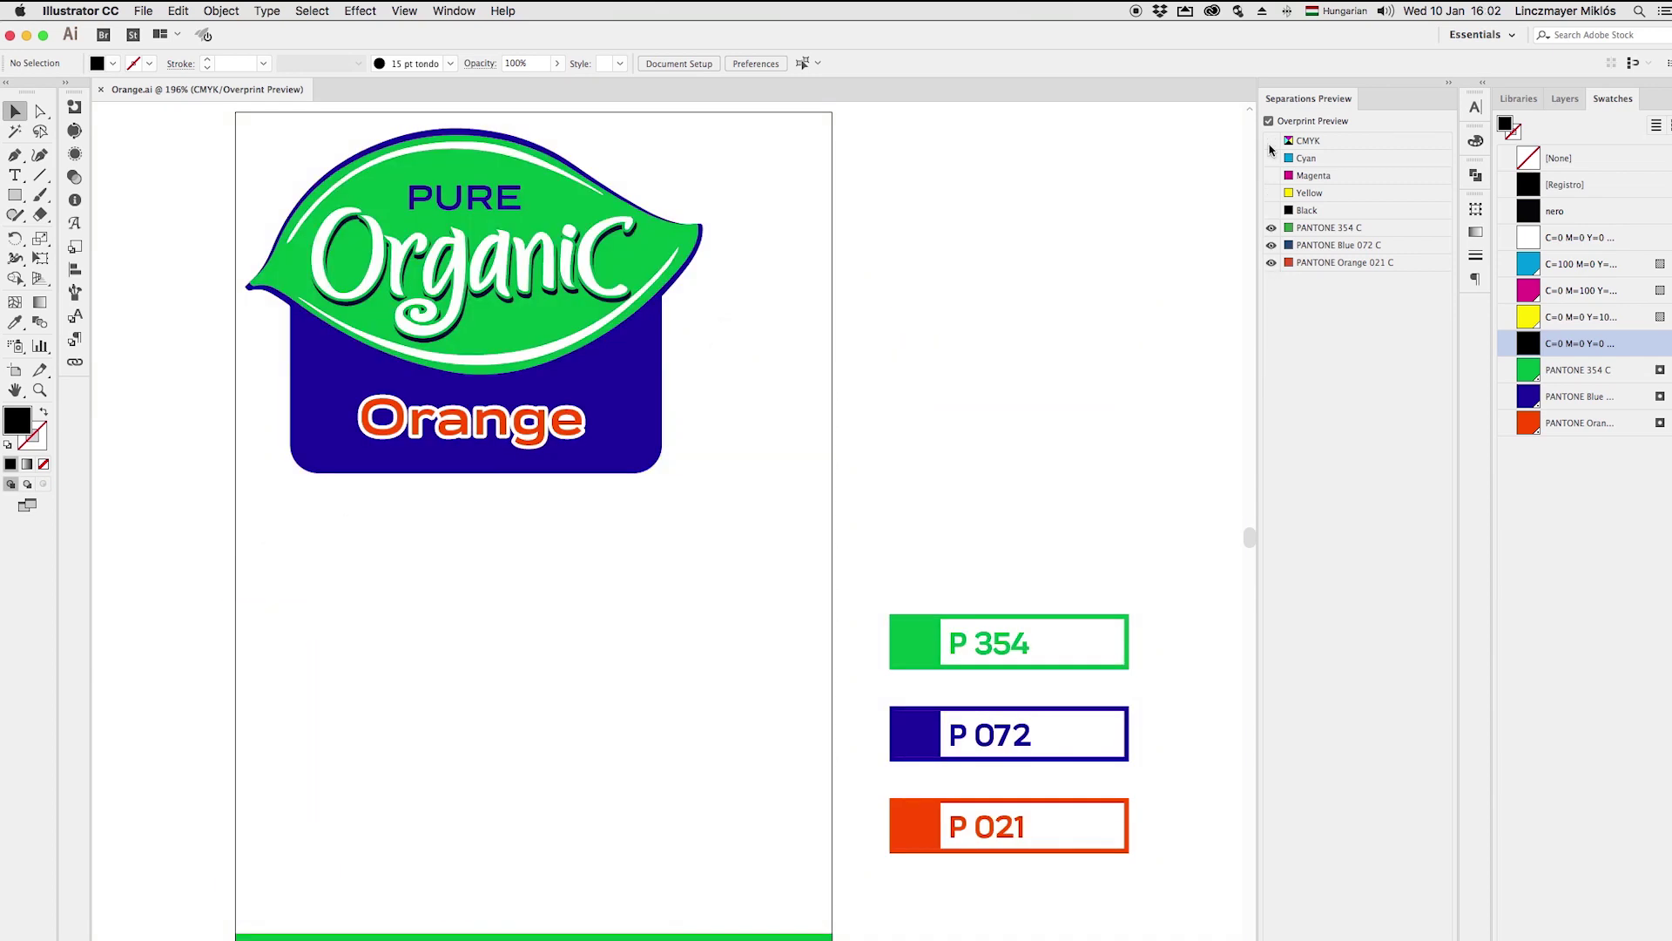
{"action": "left_click", "coordinate": [1271, 141]}
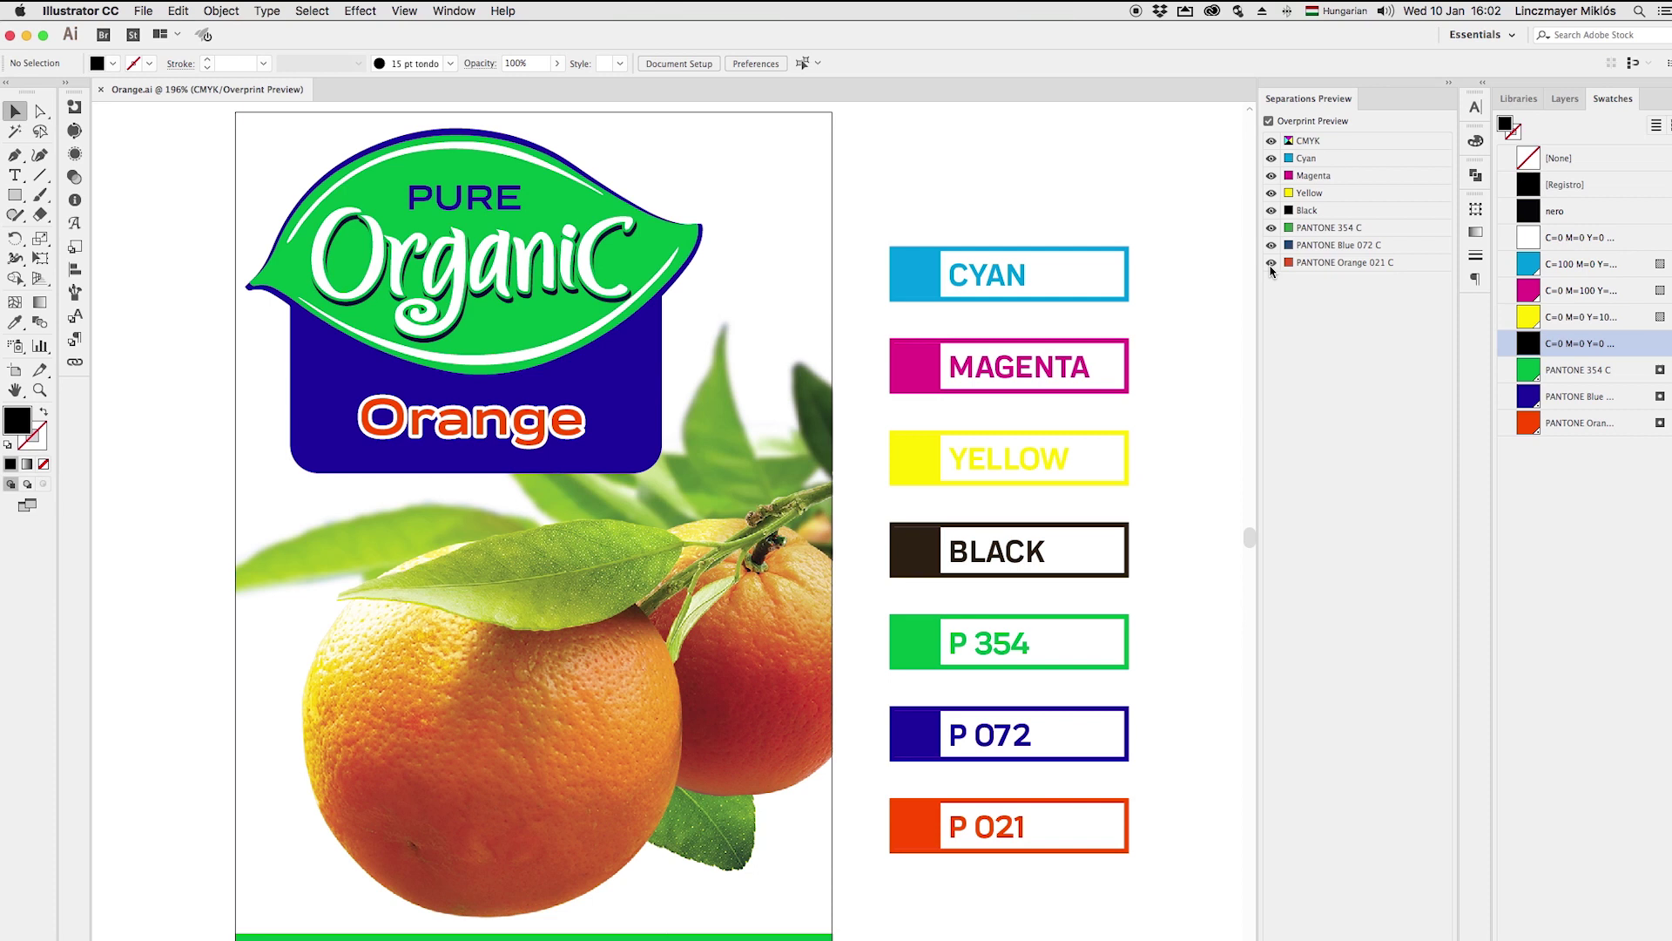
{"action": "left_click", "coordinate": [1270, 262]}
{"action": "left_click", "coordinate": [1271, 245]}
{"action": "left_click", "coordinate": [1271, 227]}
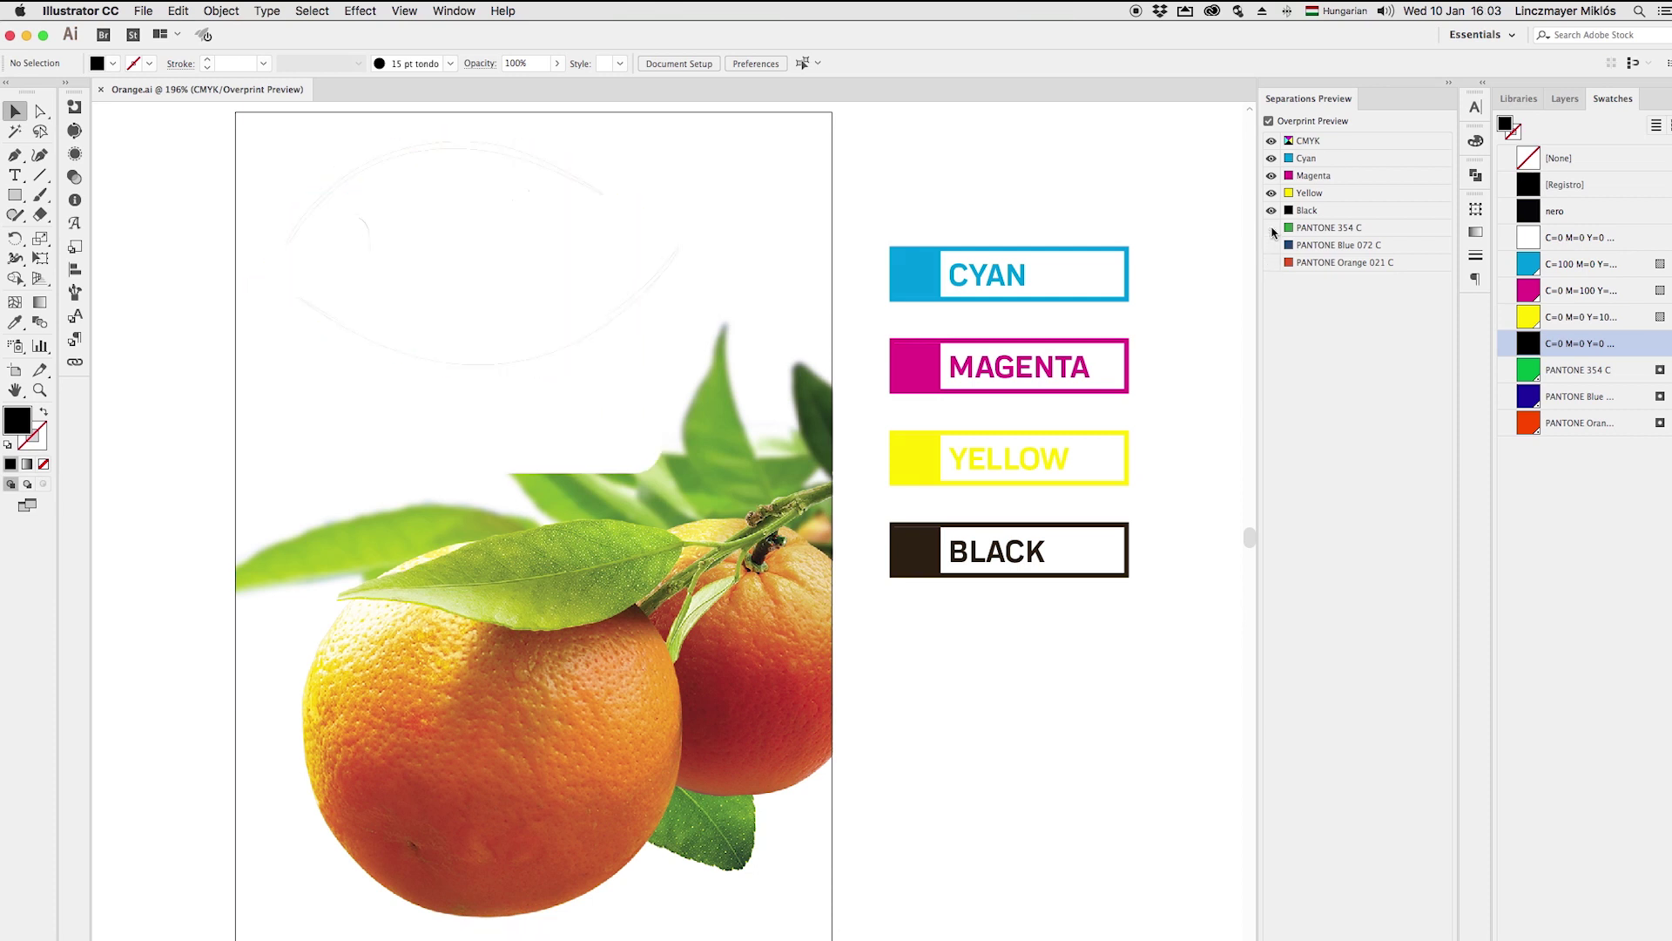
{"action": "left_click", "coordinate": [1272, 228]}
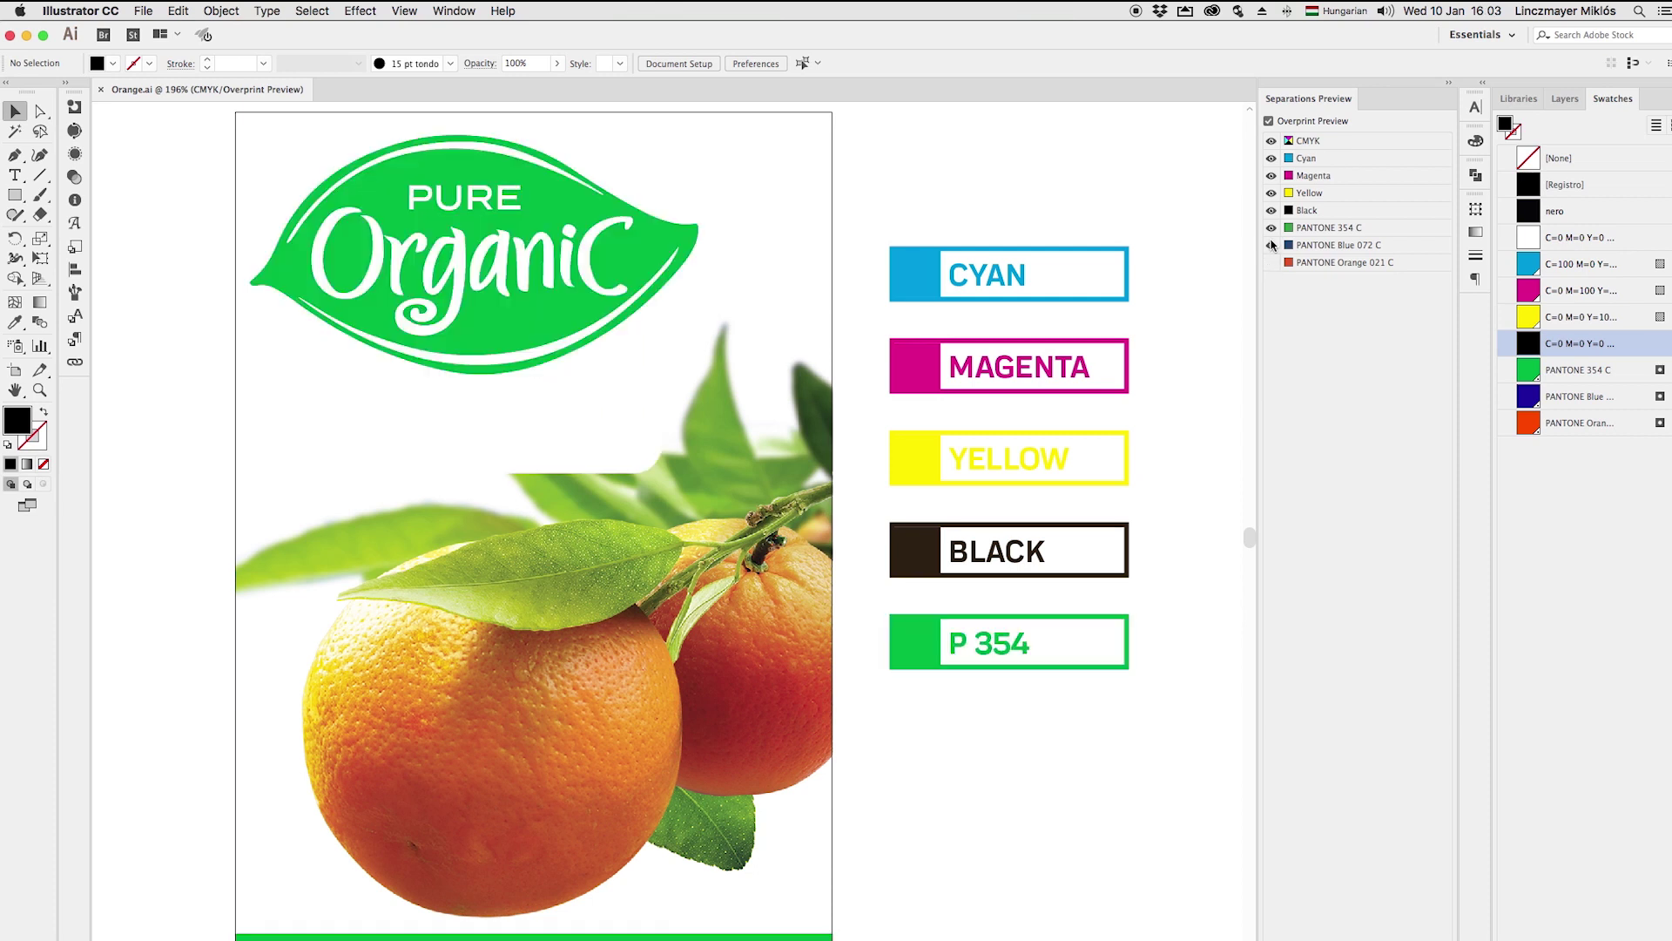
{"action": "left_click", "coordinate": [1271, 245]}
{"action": "left_click", "coordinate": [1271, 262]}
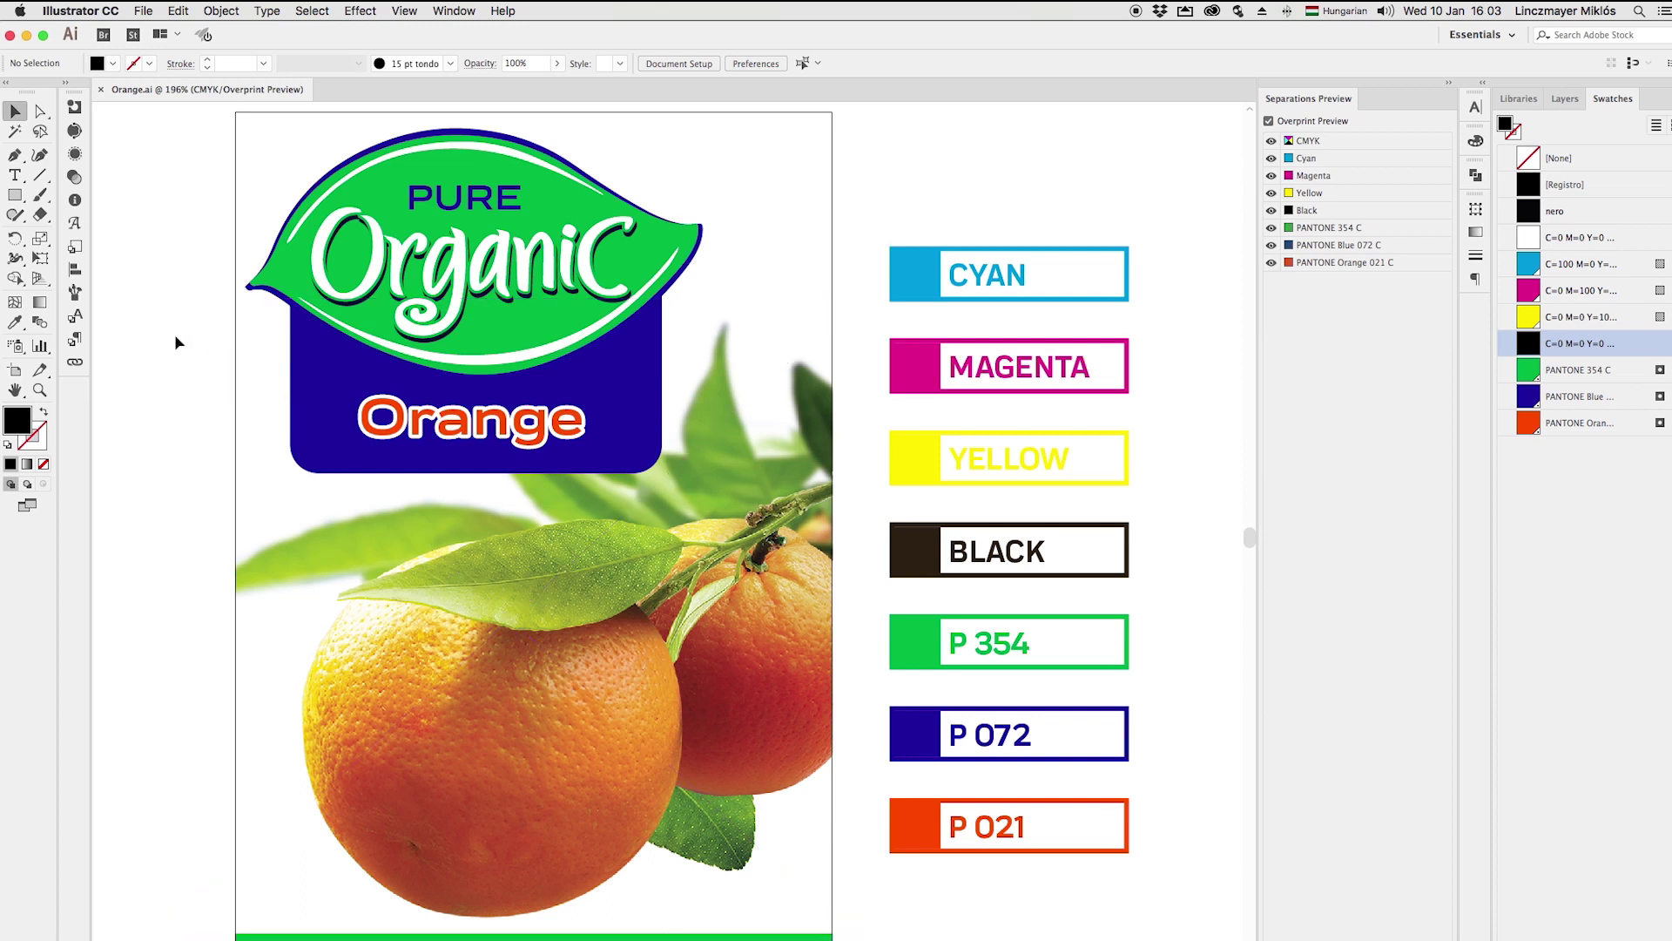
{"action": "left_click", "coordinate": [75, 361]}
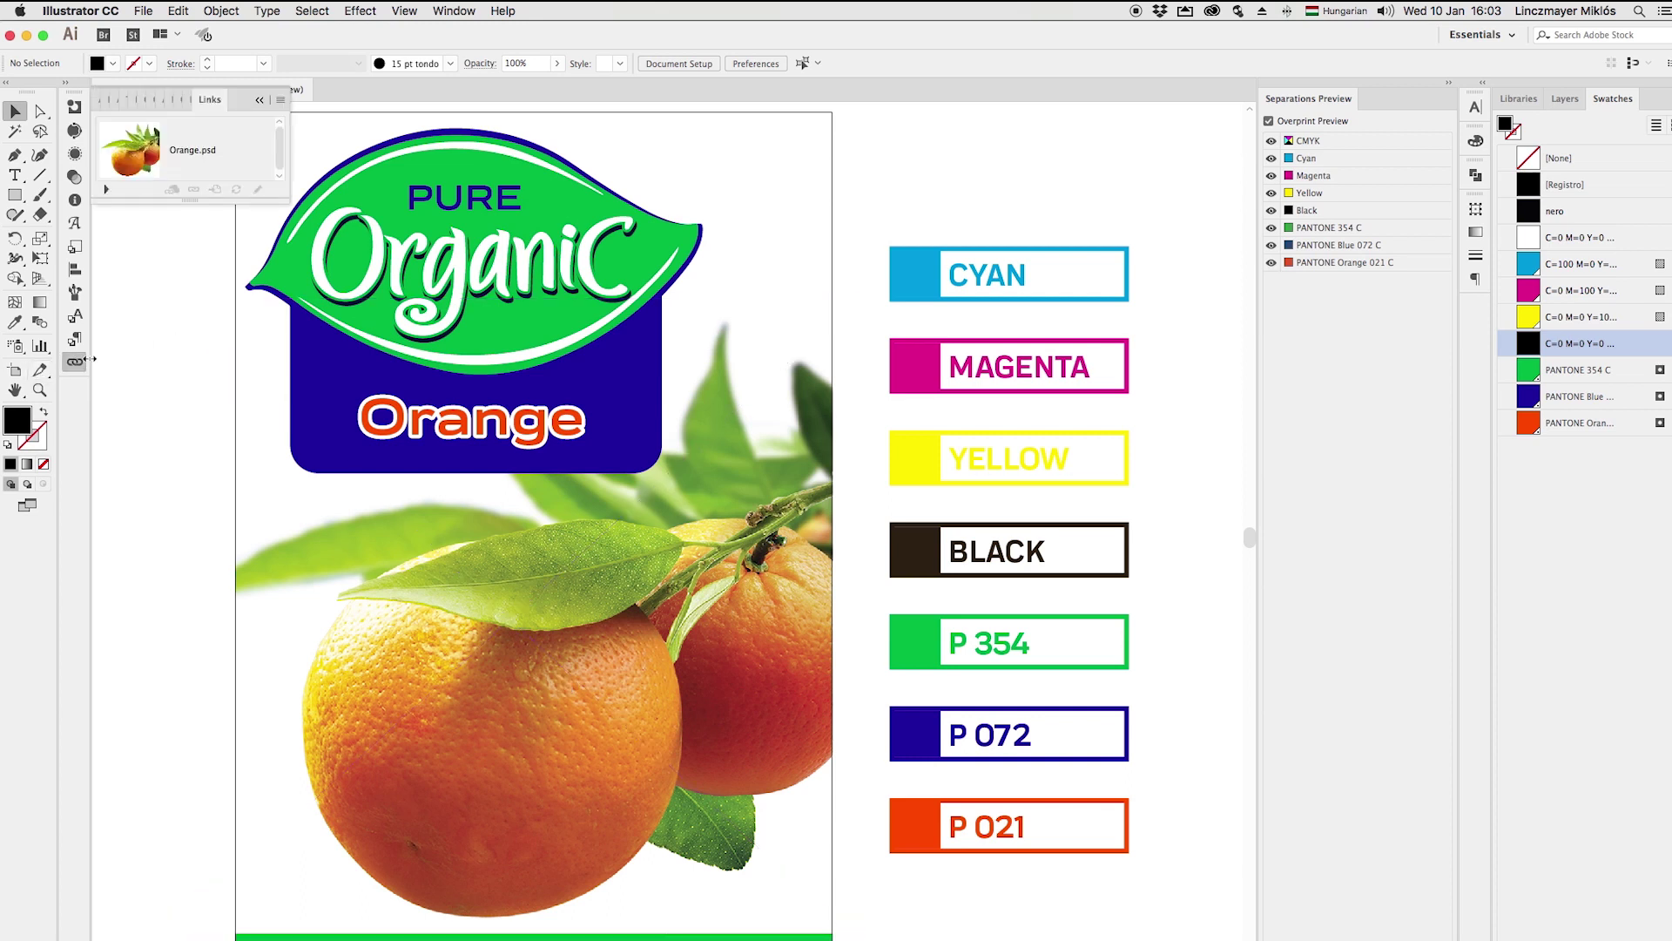
{"action": "left_click", "coordinate": [243, 147]}
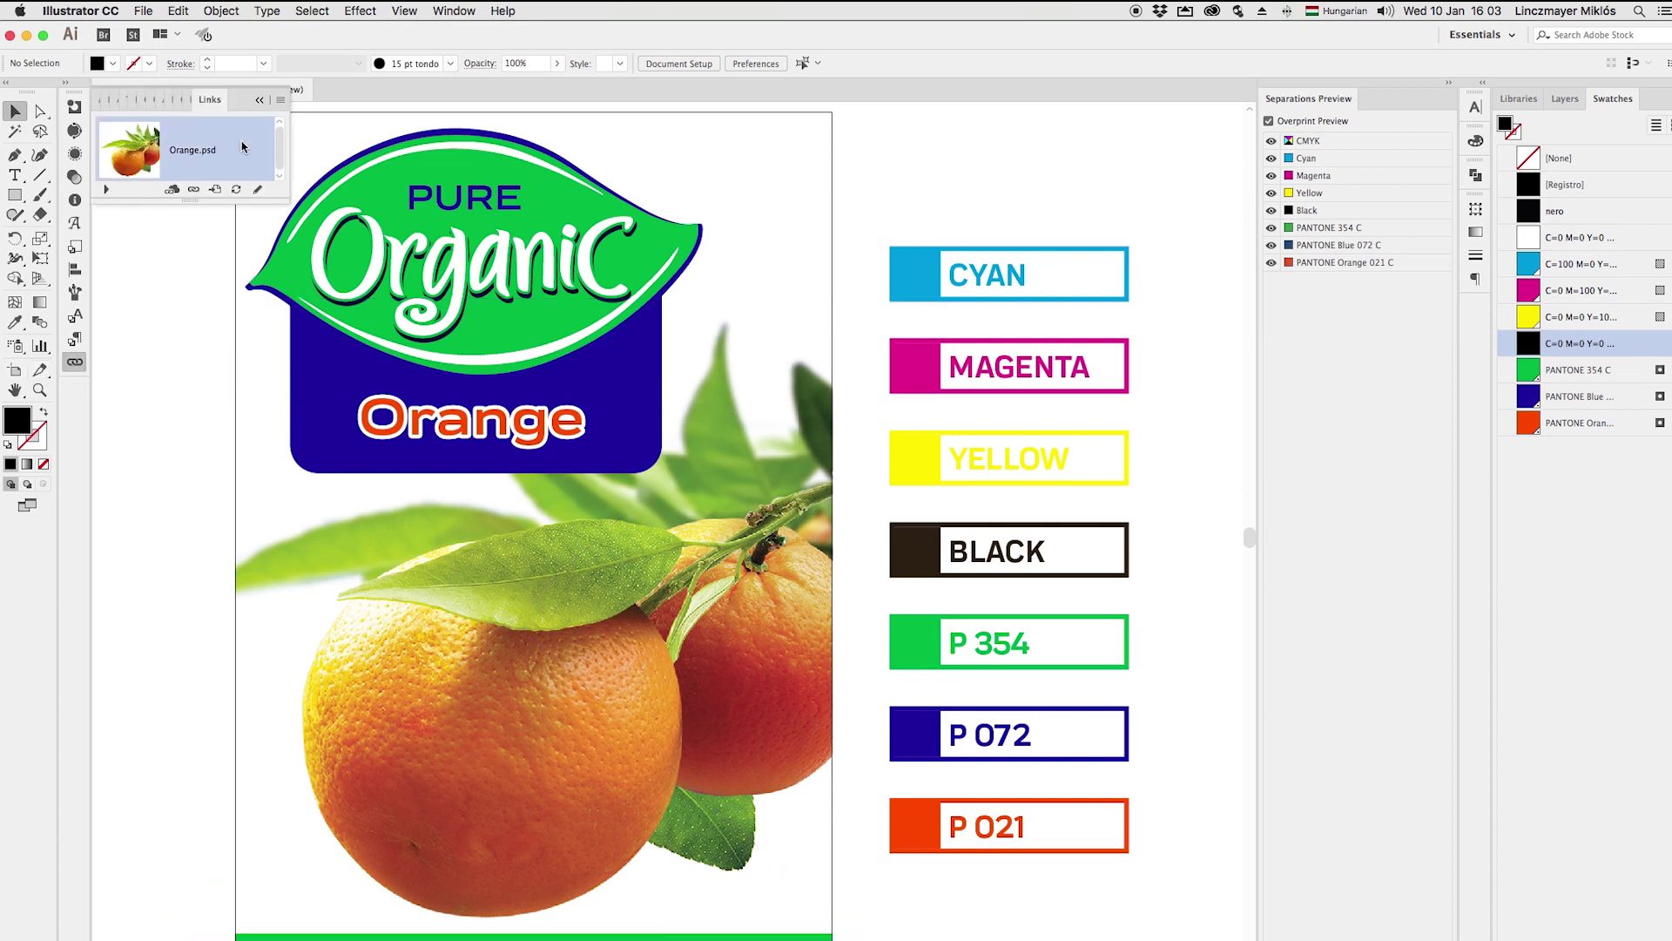
- In Photoshop, zoom Orange.psd to 66.7% and duplicate it as 'Orange copy'
{"action": "left_click", "coordinate": [260, 191]}
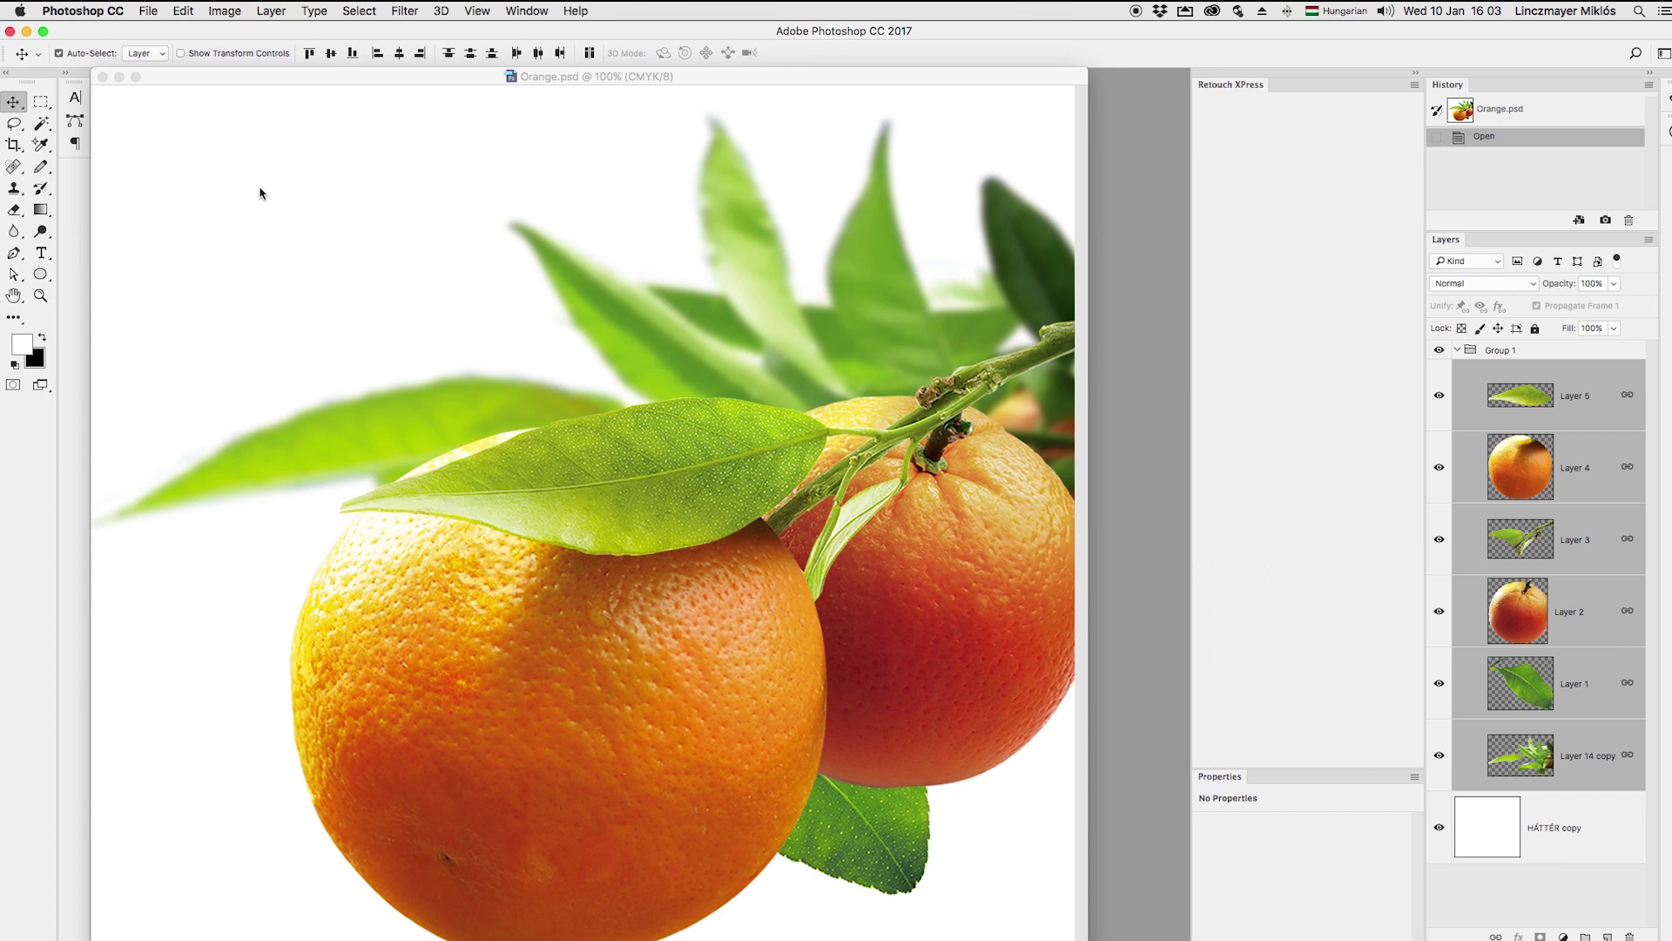
{"action": "key", "text": "super+minus"}
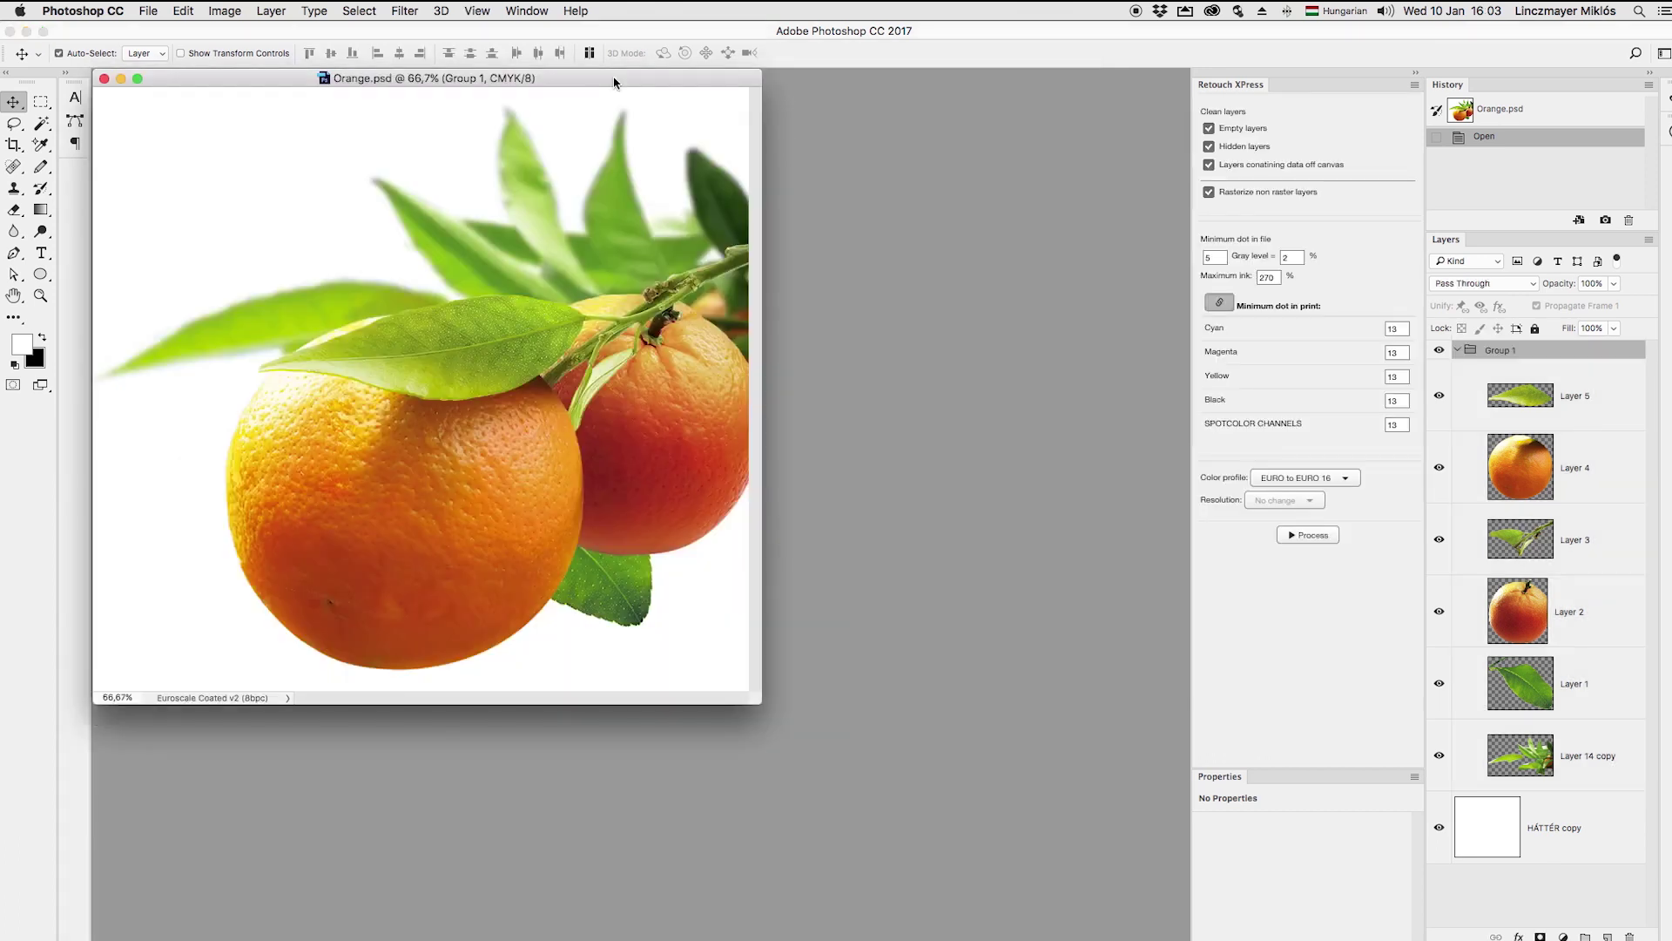
{"action": "right_click", "coordinate": [678, 84]}
{"action": "left_click", "coordinate": [697, 84]}
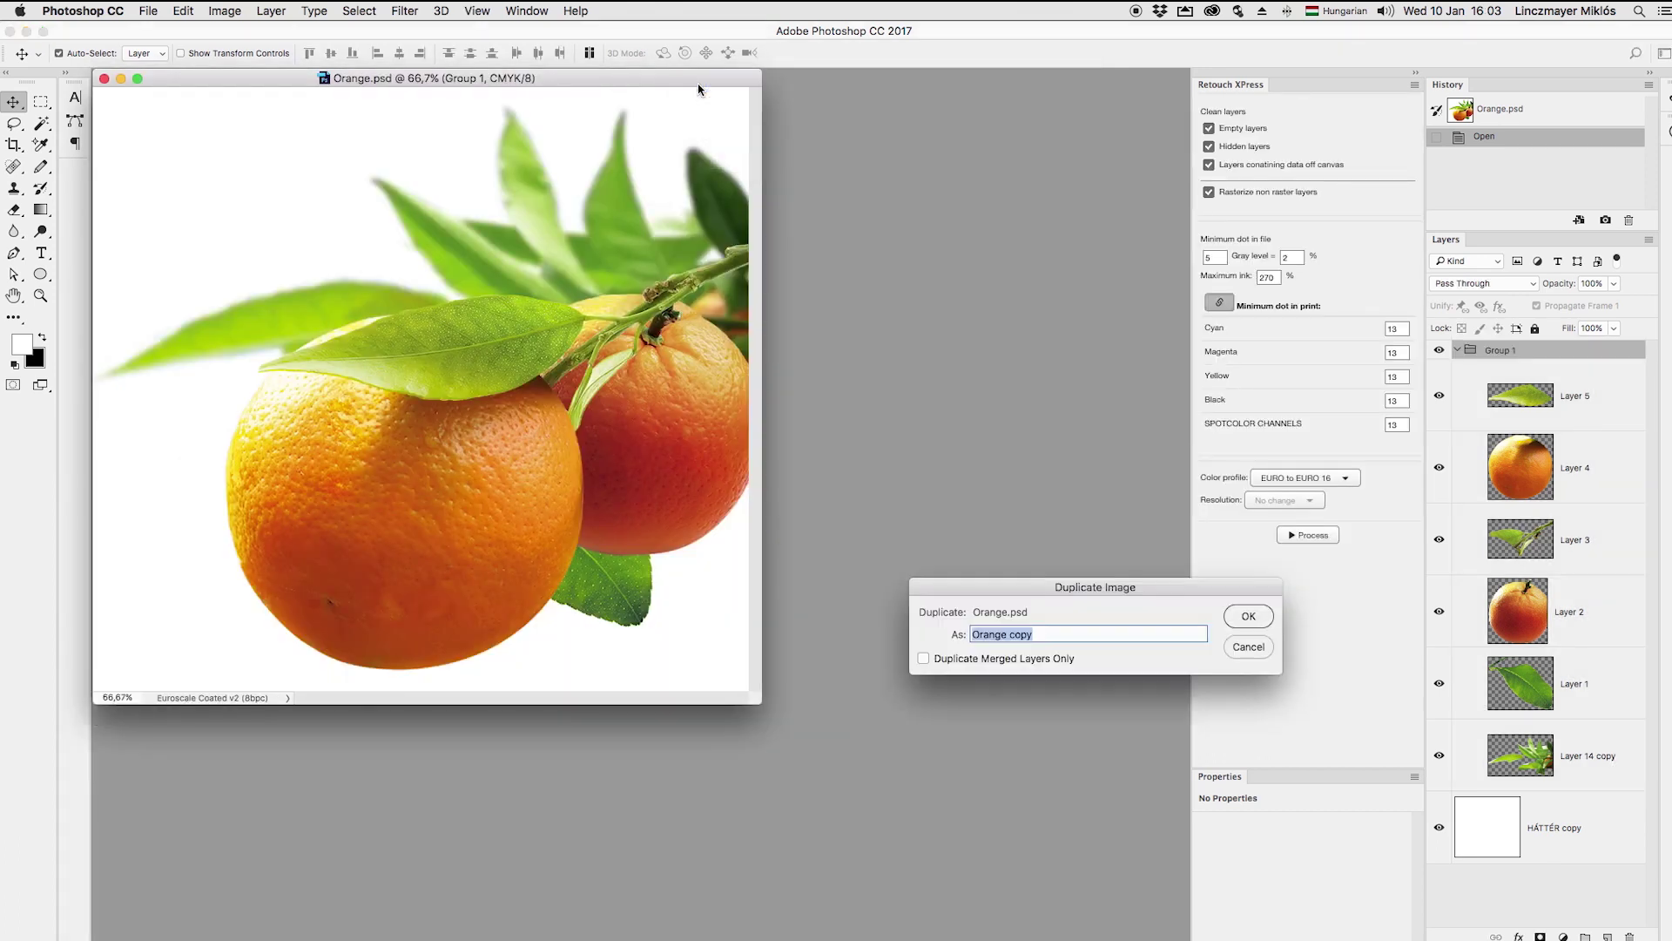
{"action": "key", "text": "Return"}
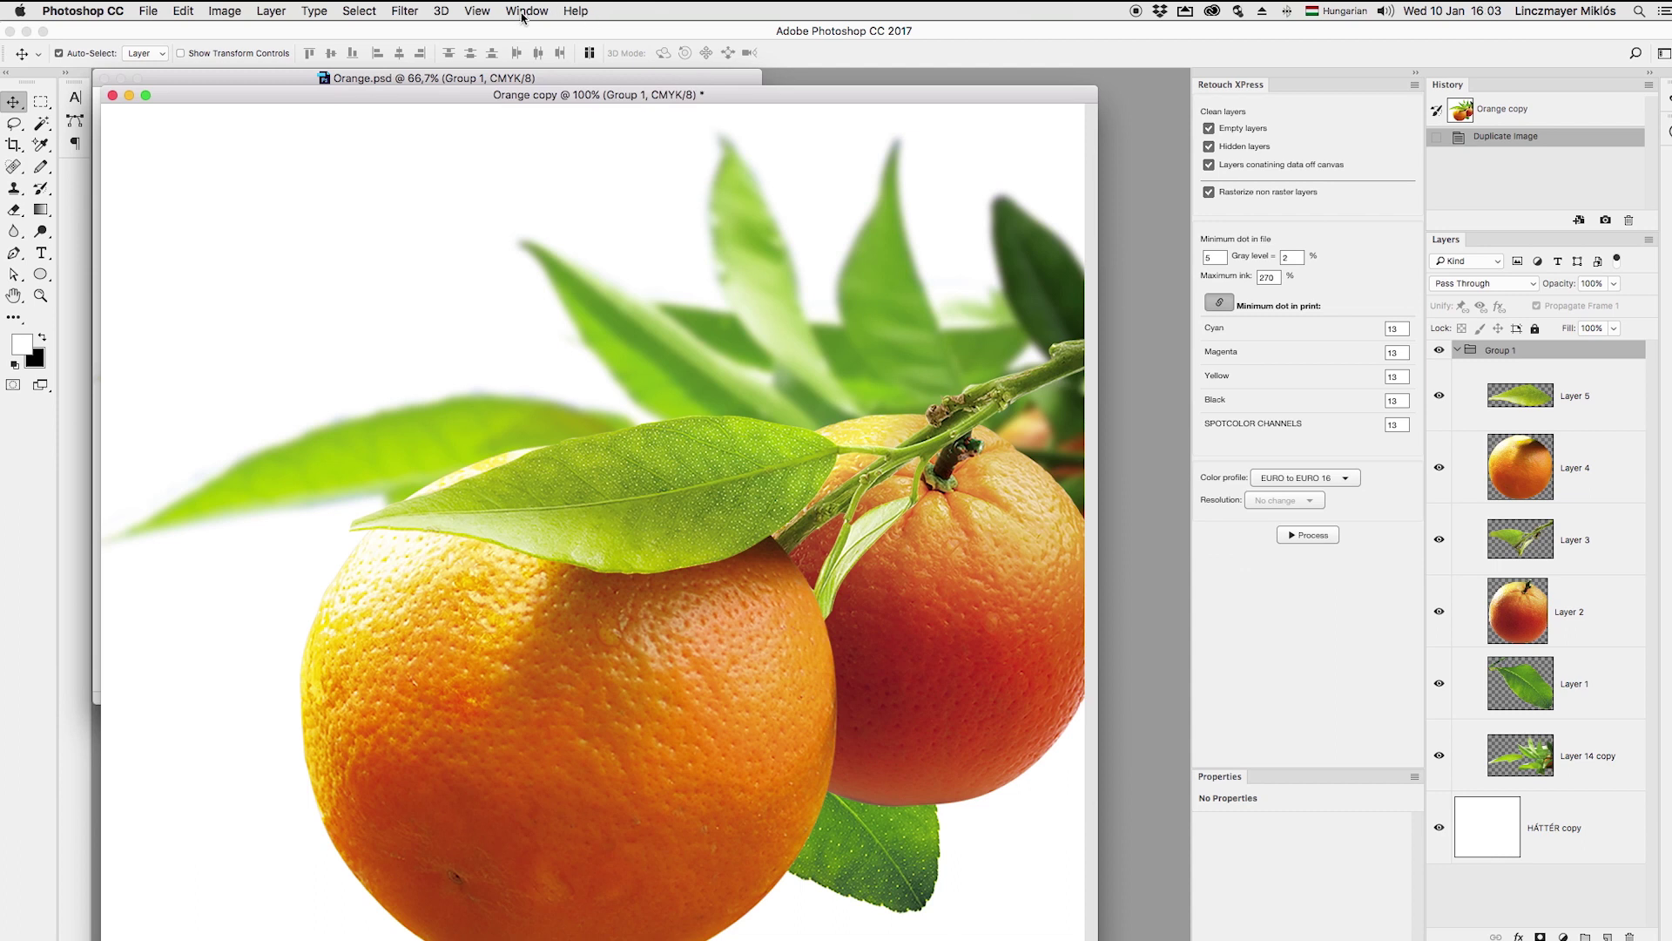
- Tile Orange.psd and Orange copy side by side with 2-up Vertical and adjust the zoom
{"action": "left_click", "coordinate": [524, 12]}
{"action": "mouse_move", "coordinate": [532, 33]}
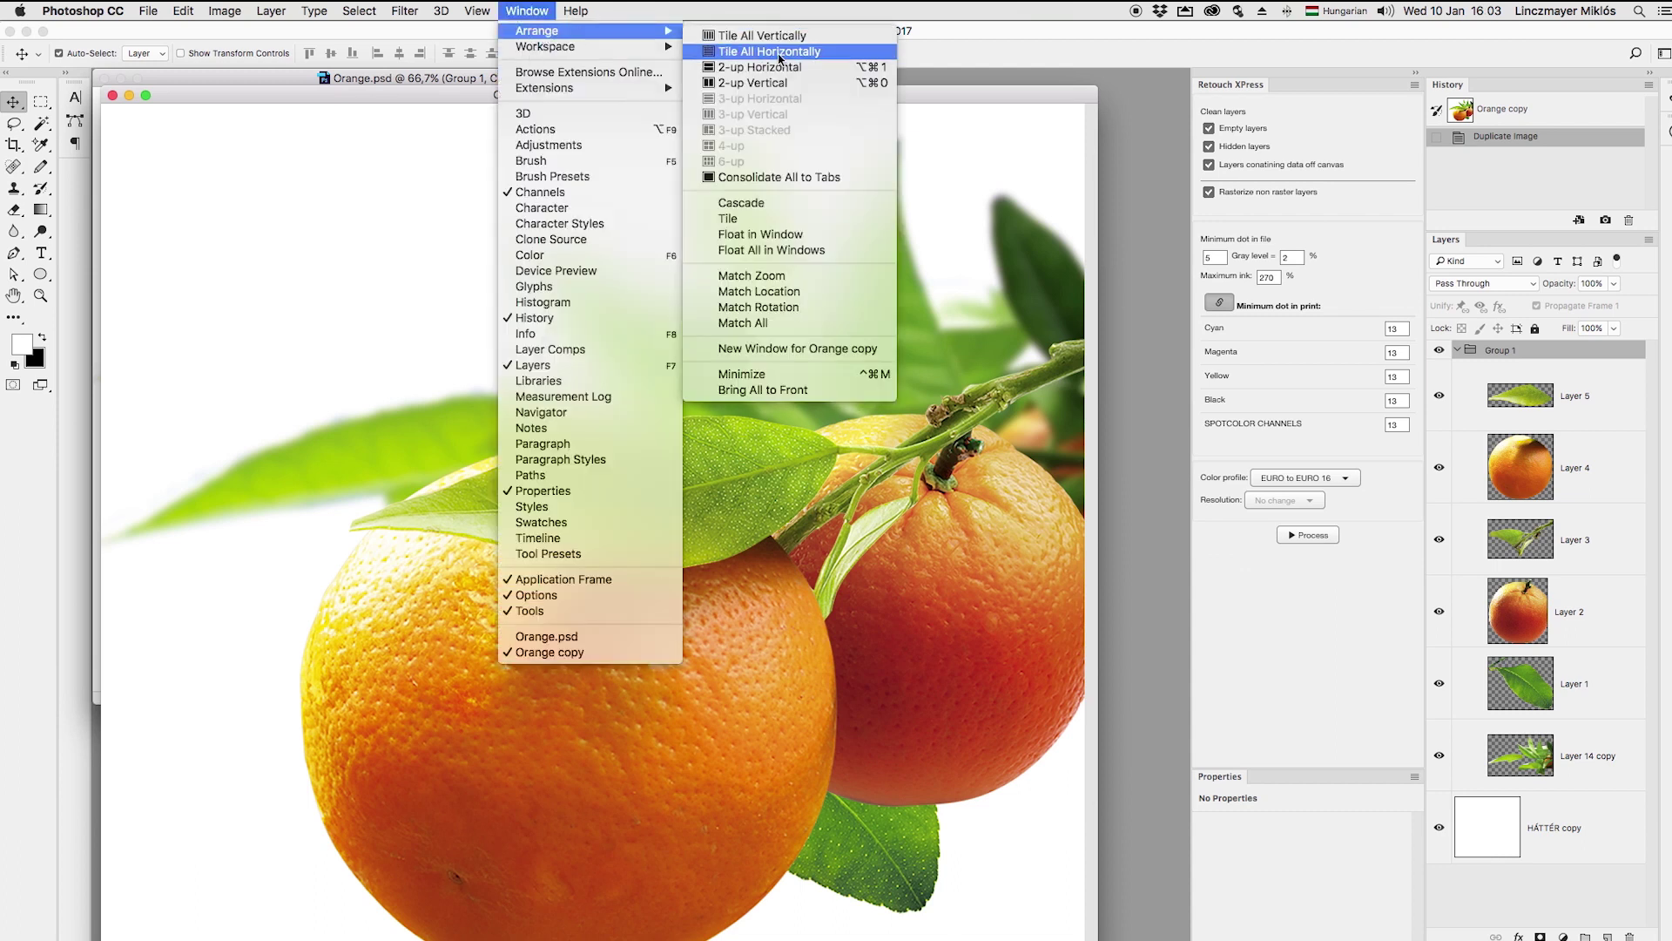
{"action": "left_click", "coordinate": [766, 80]}
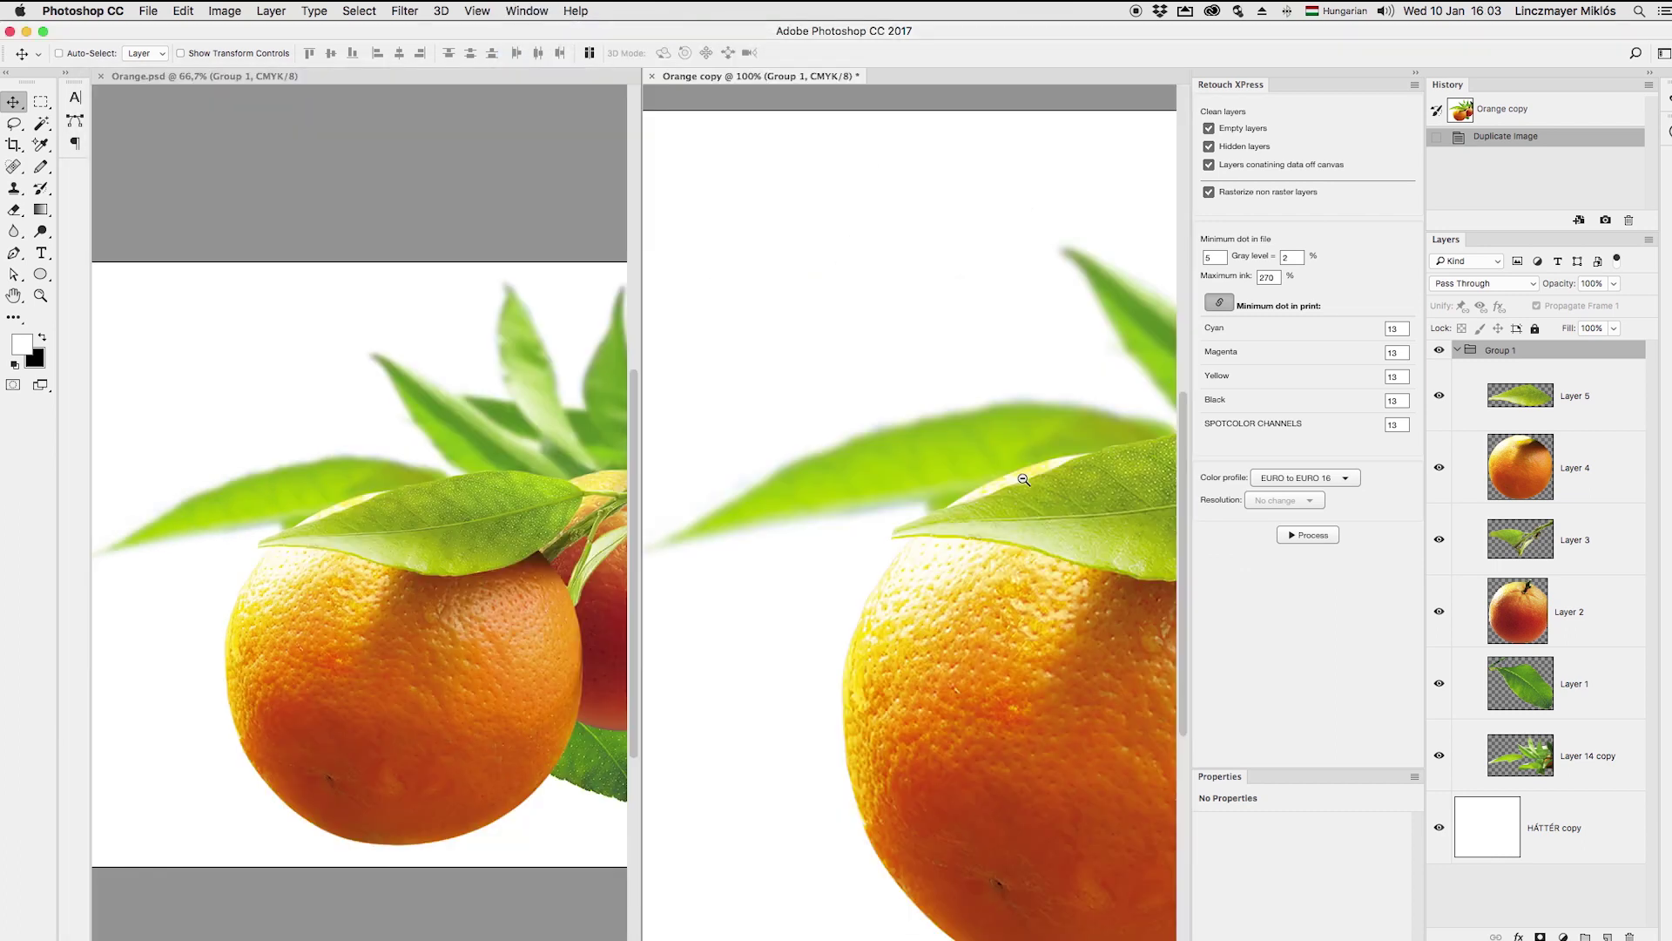
{"action": "scroll", "coordinate": [950, 597], "scroll_direction": "down", "scroll_amount": 4}
{"action": "scroll", "coordinate": [953, 579], "scroll_direction": "up", "scroll_amount": 2}
{"action": "scroll", "coordinate": [950, 579], "scroll_direction": "up", "scroll_amount": 1}
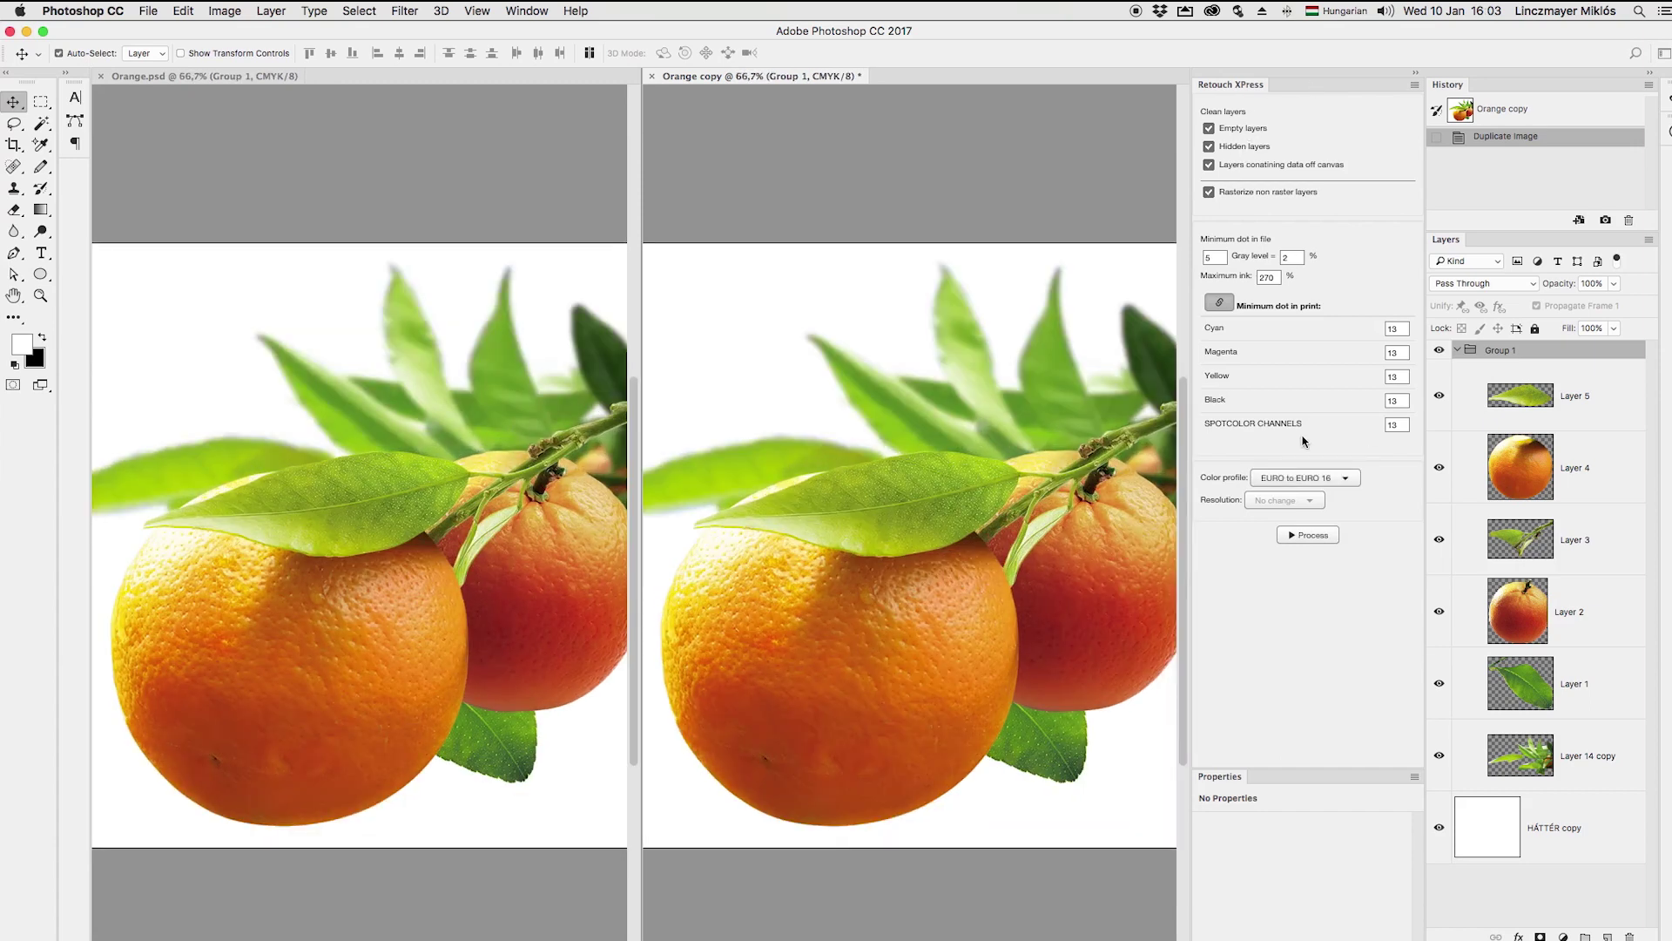
- Run Retouch XPress Process on the copy, uncheck Print simulation, and go to the Pantone step
{"action": "left_click", "coordinate": [1328, 535]}
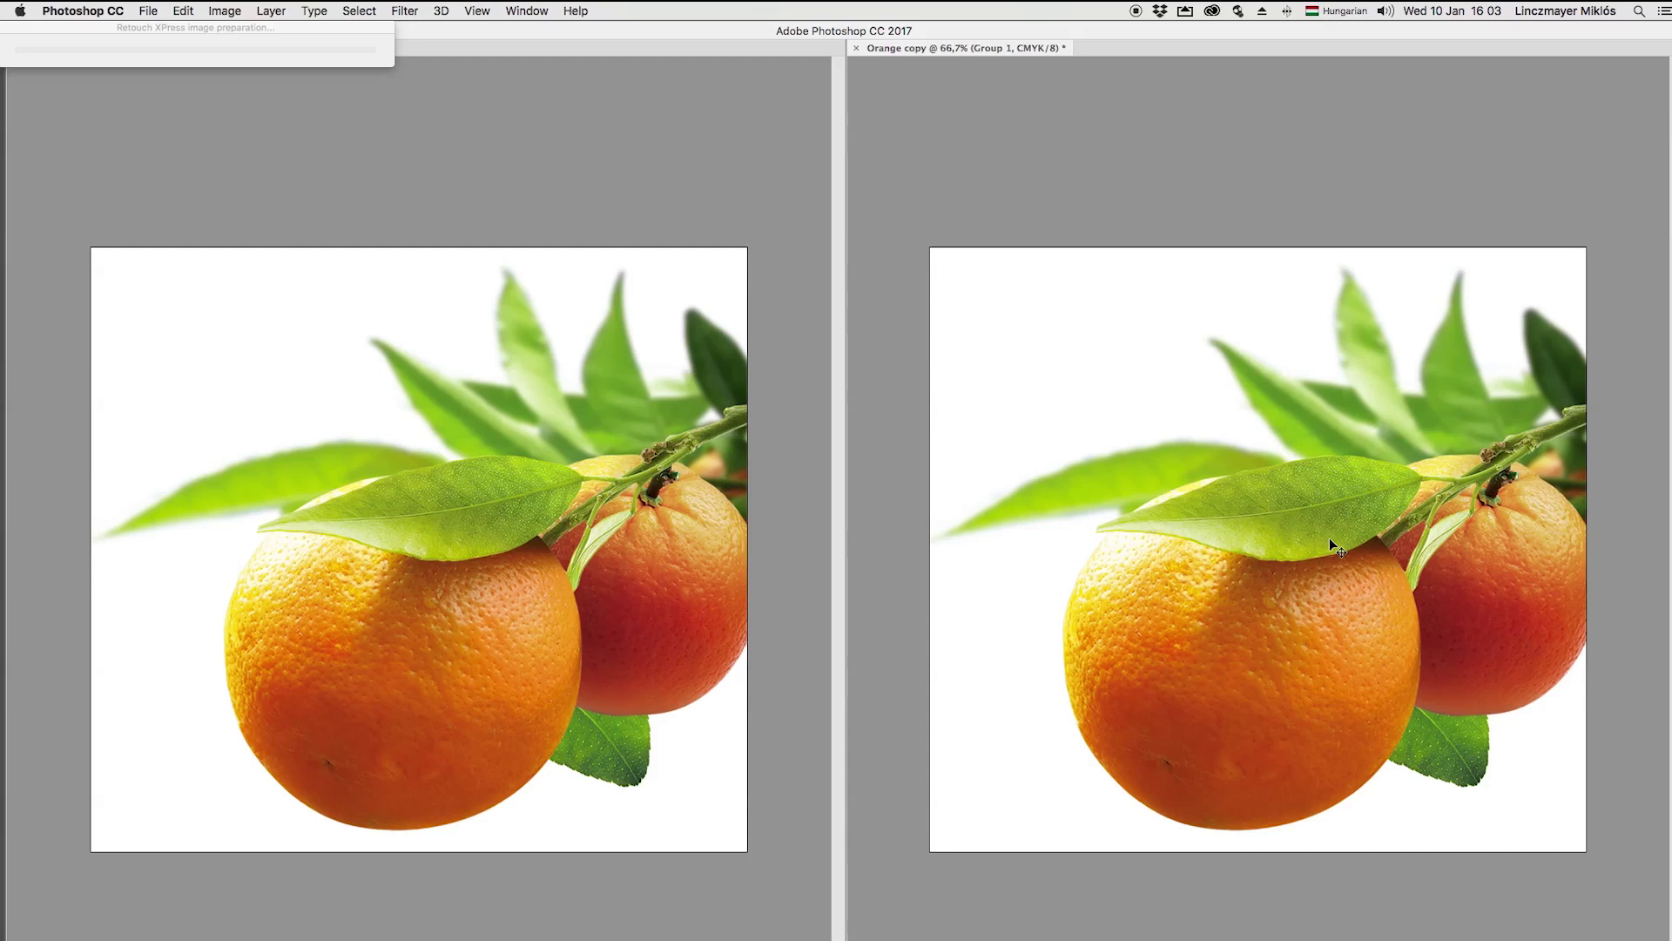
{"action": "scroll", "coordinate": [902, 555], "scroll_direction": "down", "scroll_amount": 1}
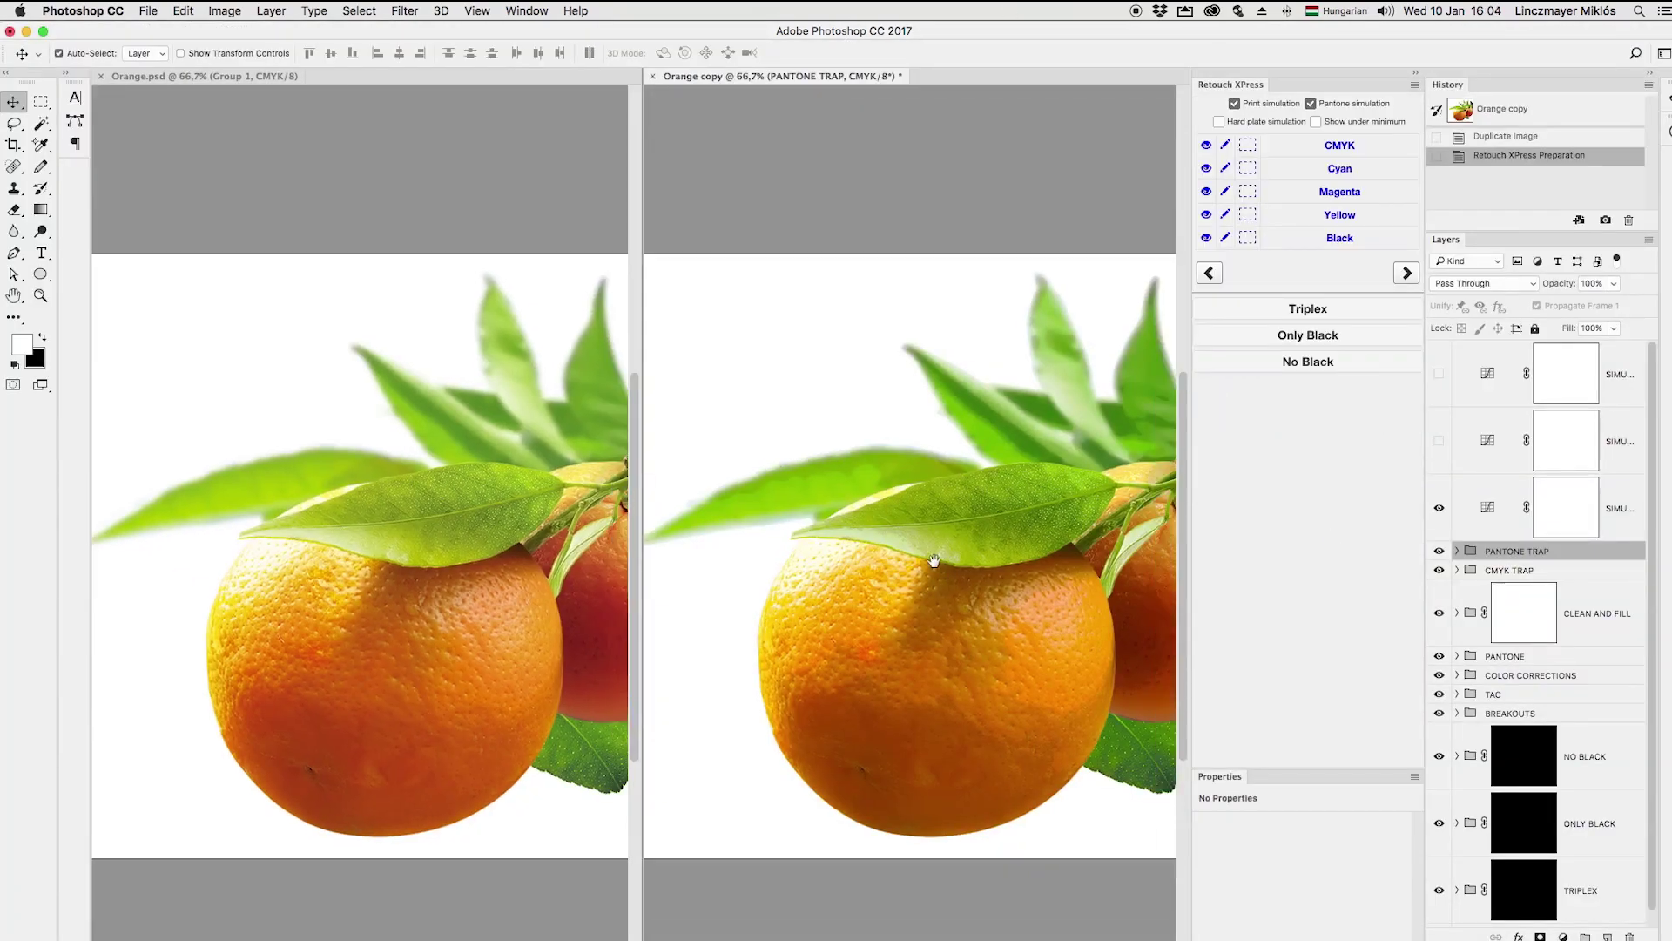
{"action": "left_click", "coordinate": [1234, 104]}
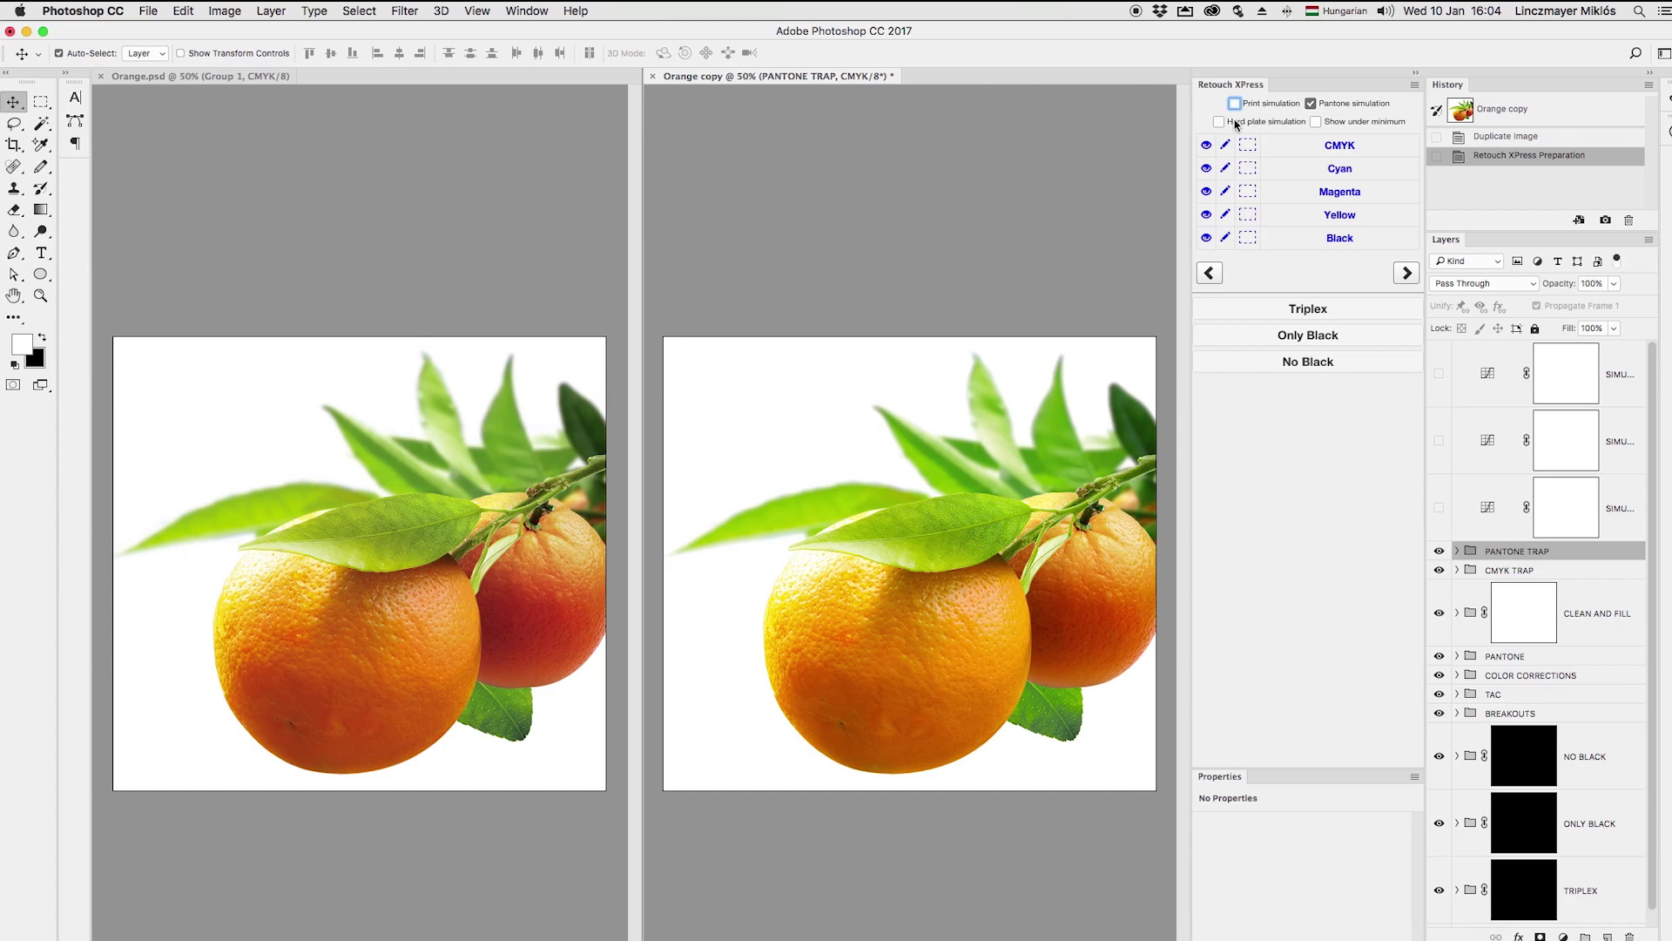
{"action": "left_click", "coordinate": [1408, 272]}
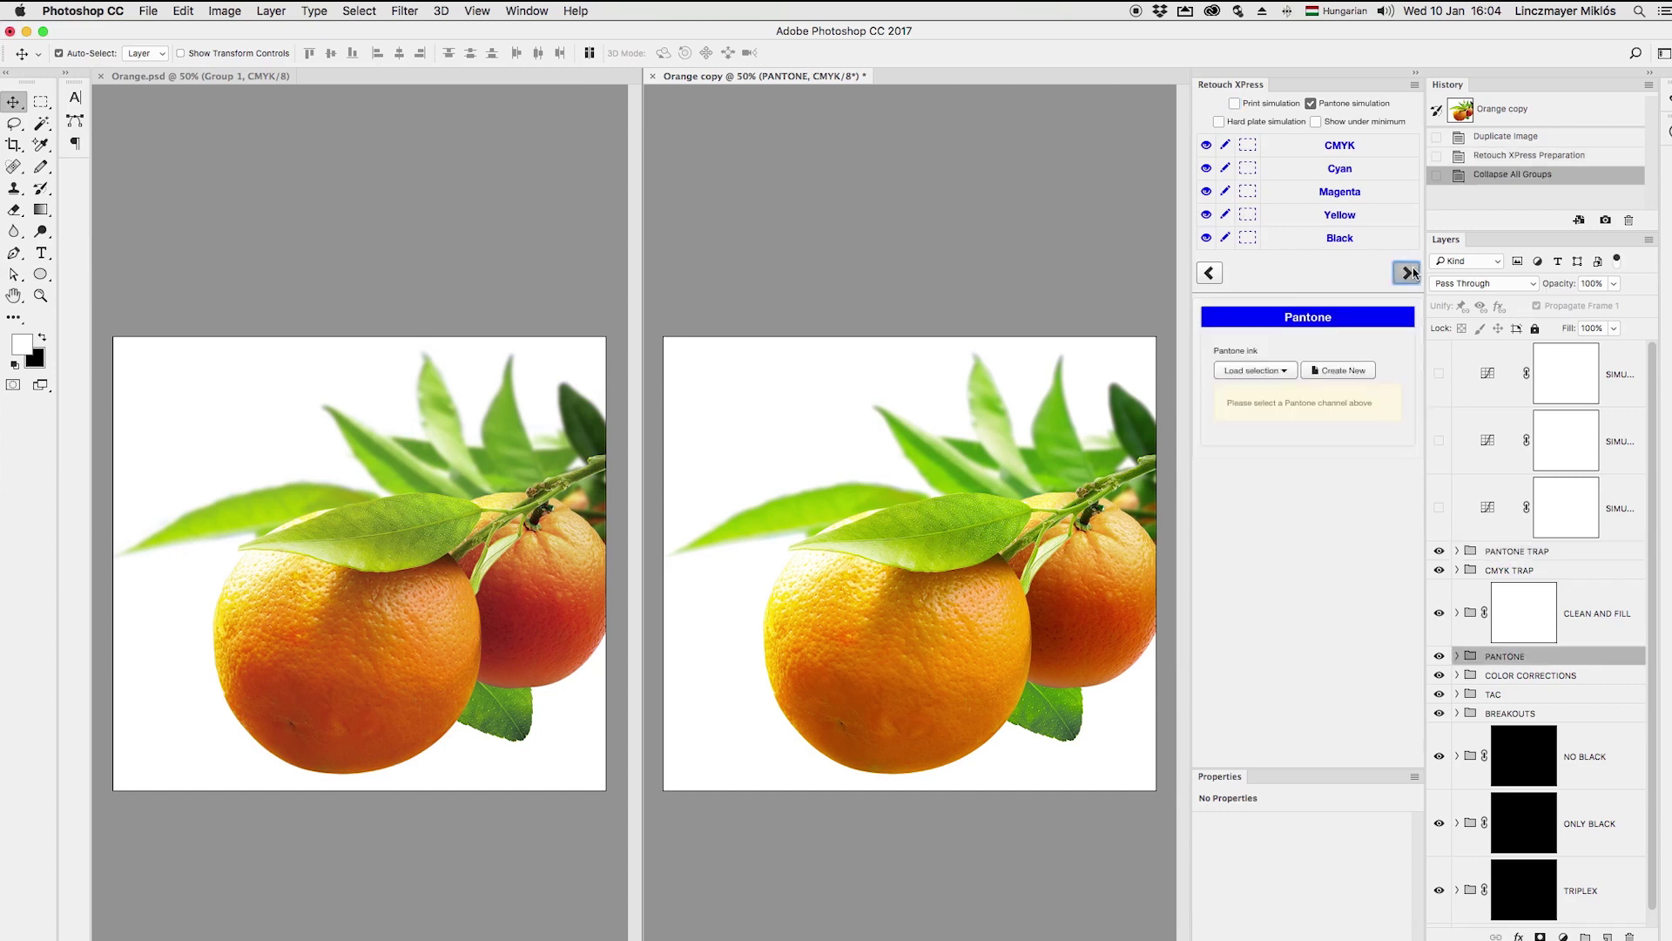
- Select the leaf layers and create a visible, targeted PANTONE 354 C spot channel from them
{"action": "left_click", "coordinate": [1553, 746], "text": "super"}
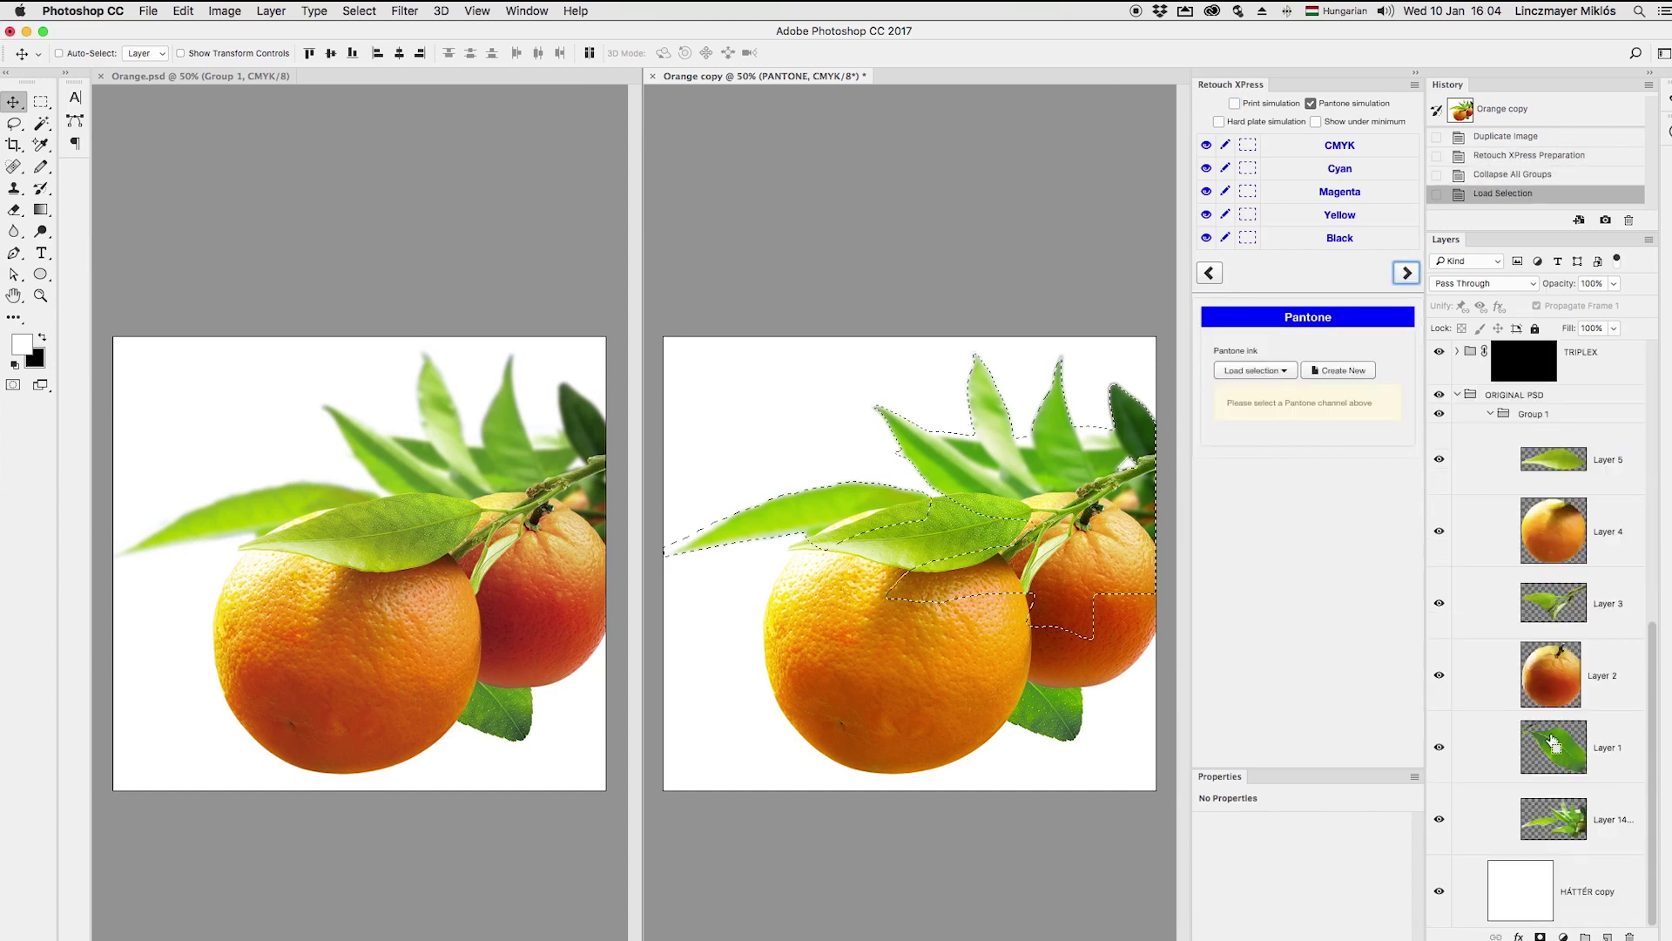
{"action": "left_click", "coordinate": [1557, 677], "text": "shift+super"}
{"action": "left_click", "coordinate": [1555, 602], "text": "shift+super"}
{"action": "left_click", "coordinate": [1553, 459], "text": "shift+super"}
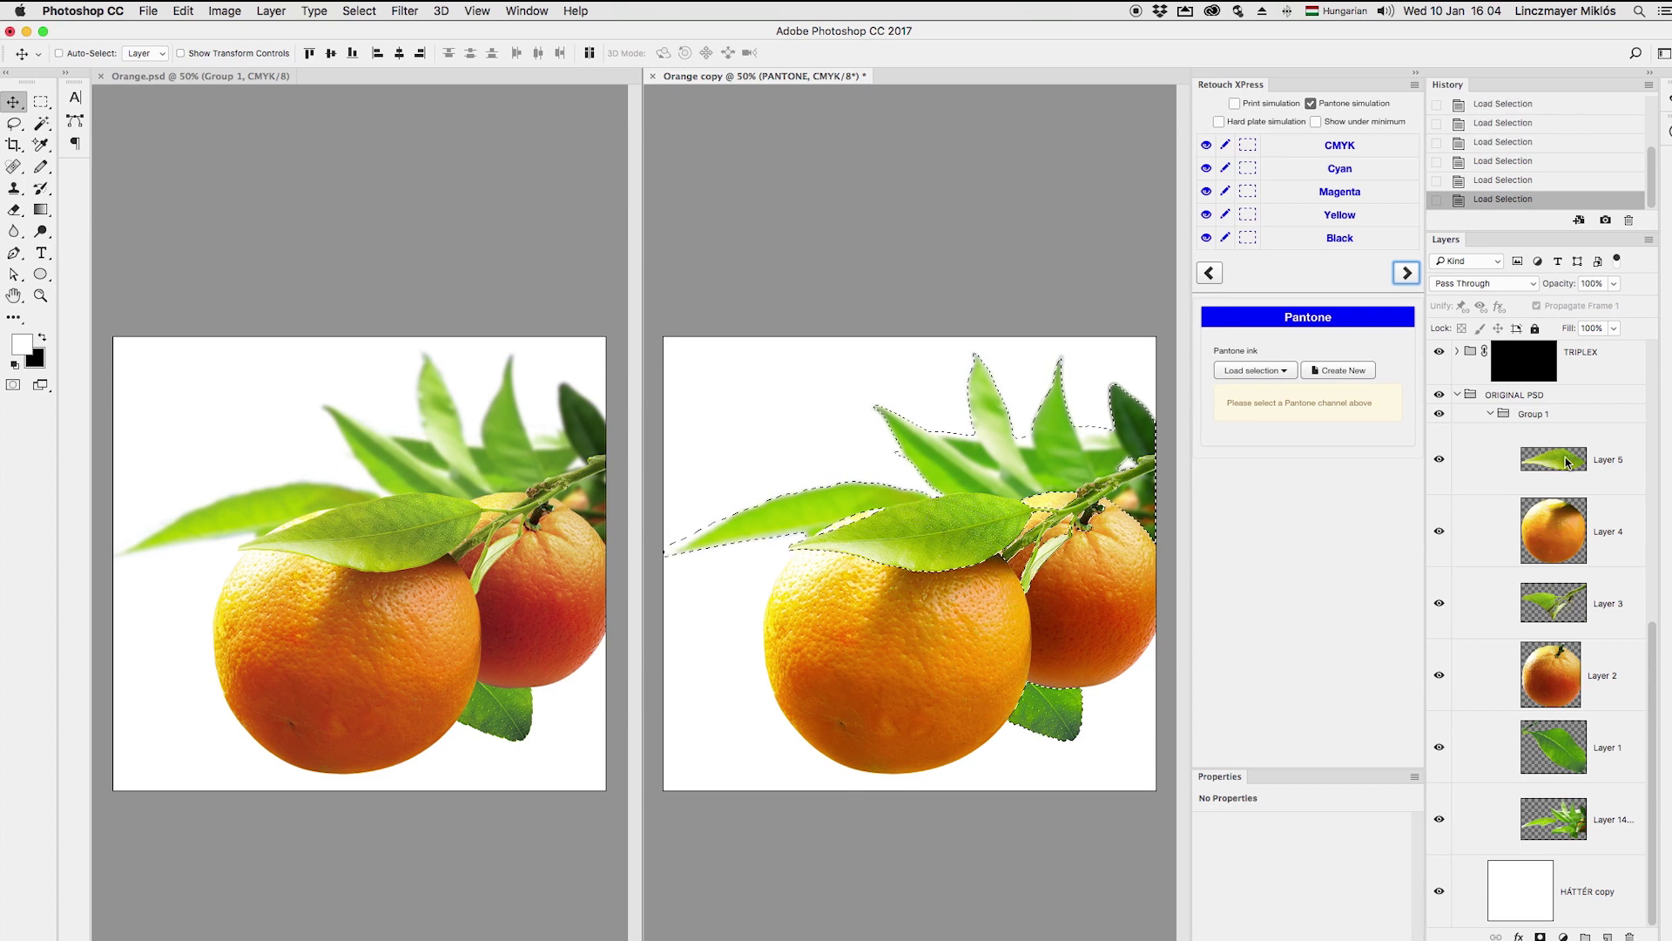
{"action": "left_click", "coordinate": [1338, 370]}
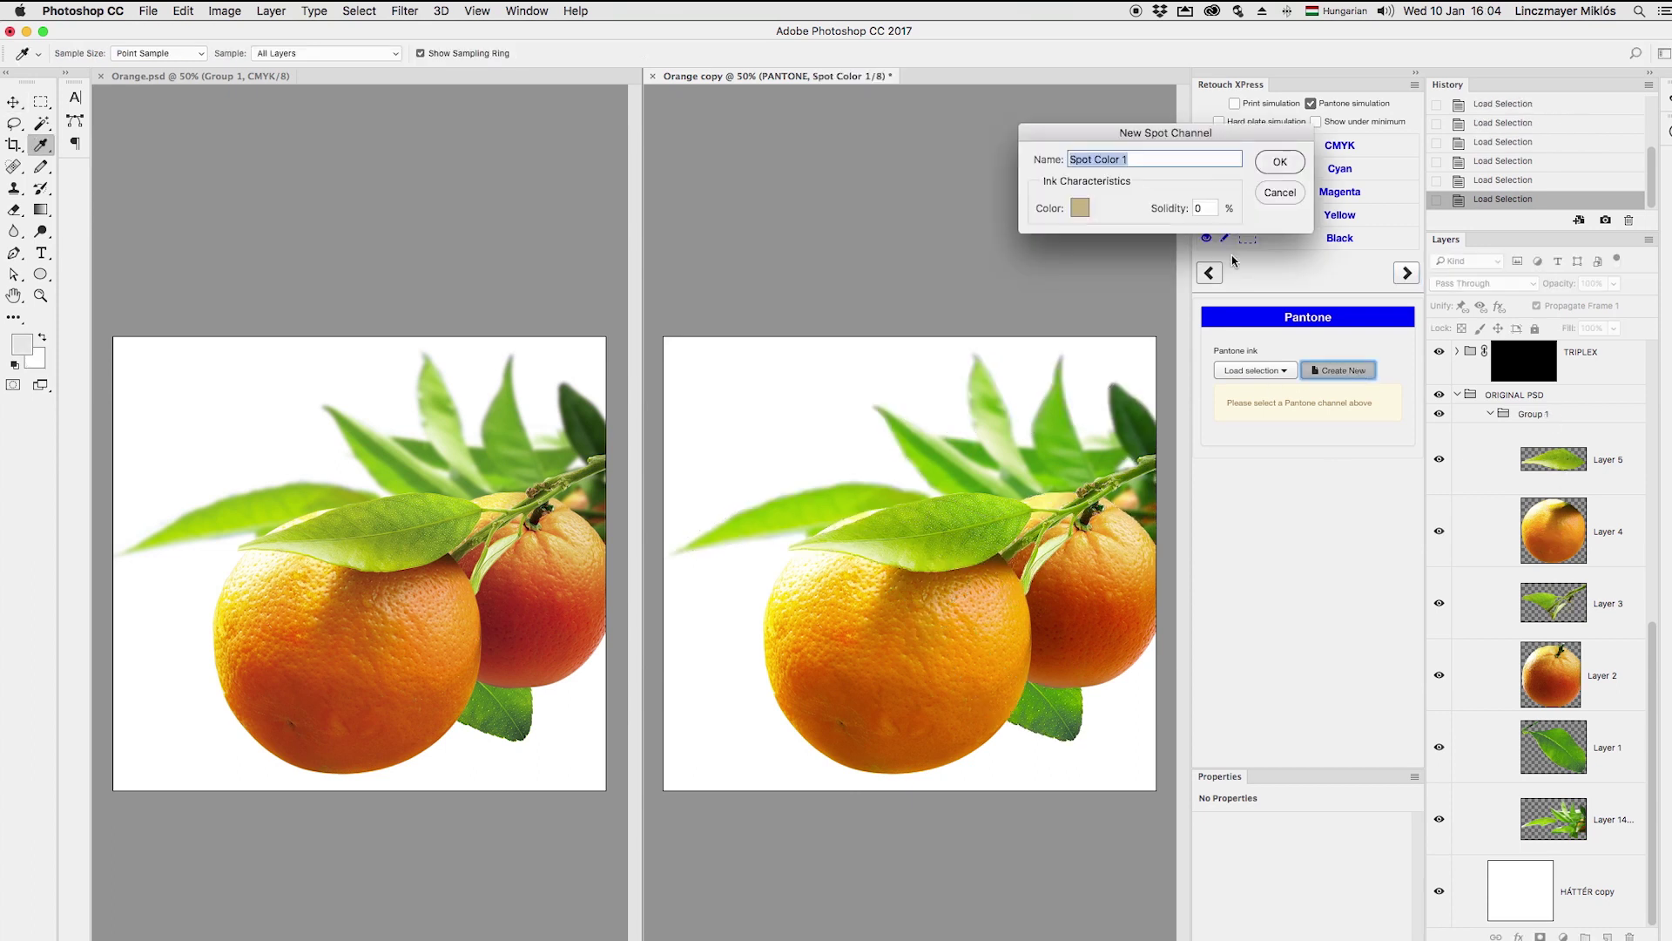
{"action": "left_click", "coordinate": [1080, 209]}
{"action": "type", "text": "354 C"}
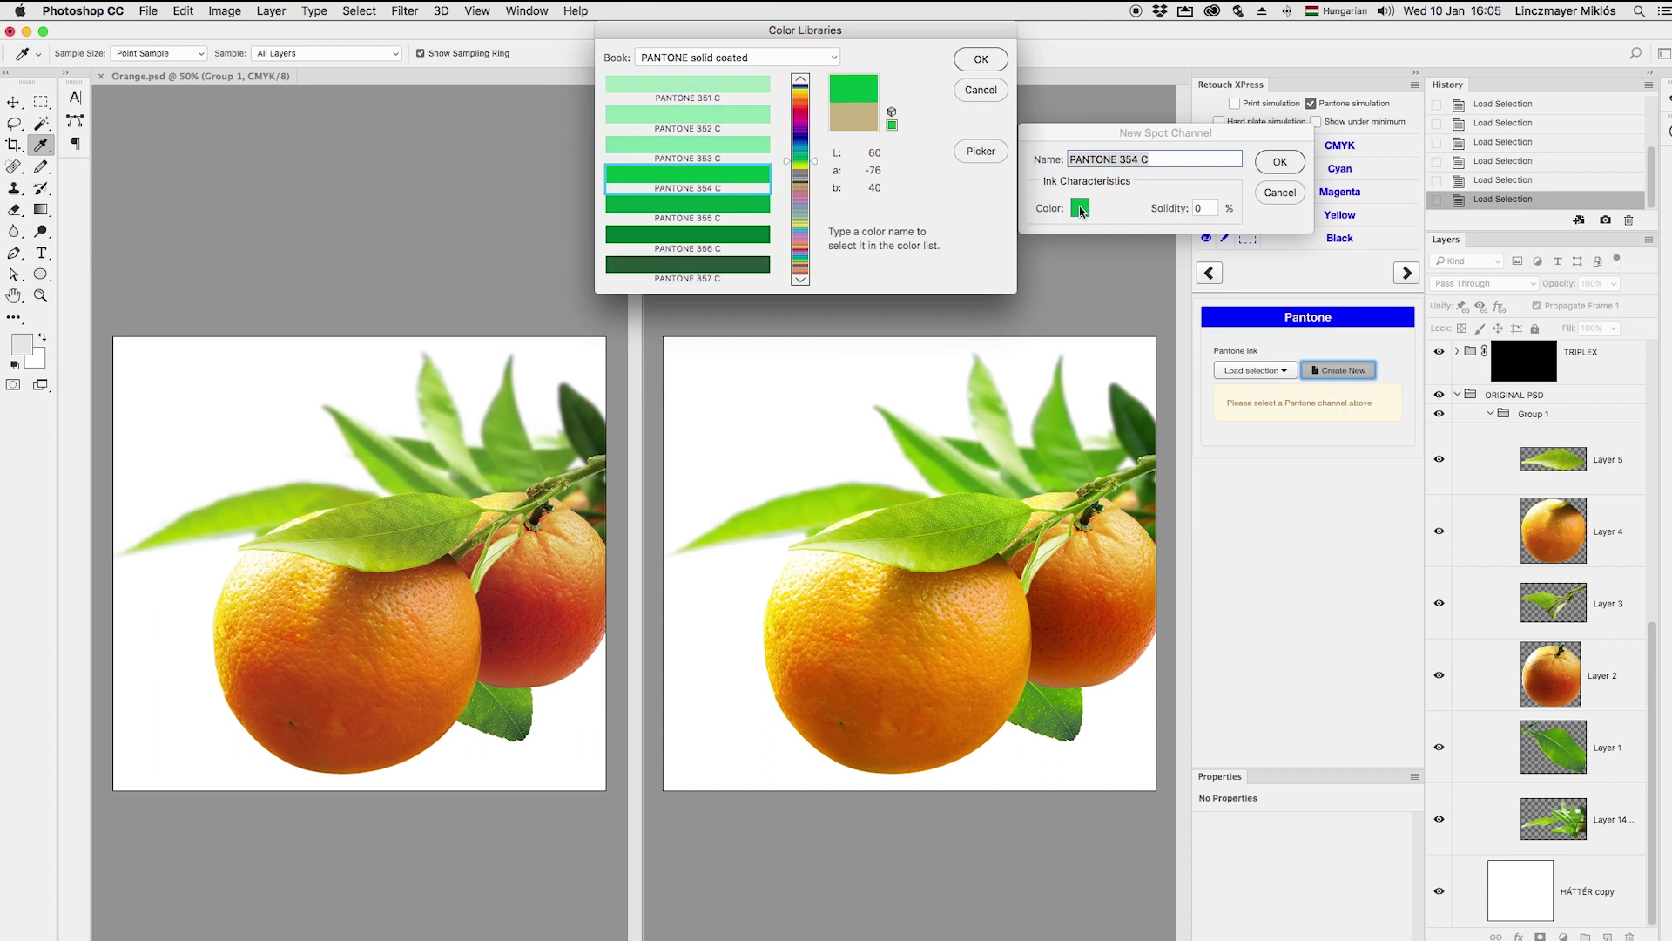
{"action": "key", "text": "Return"}
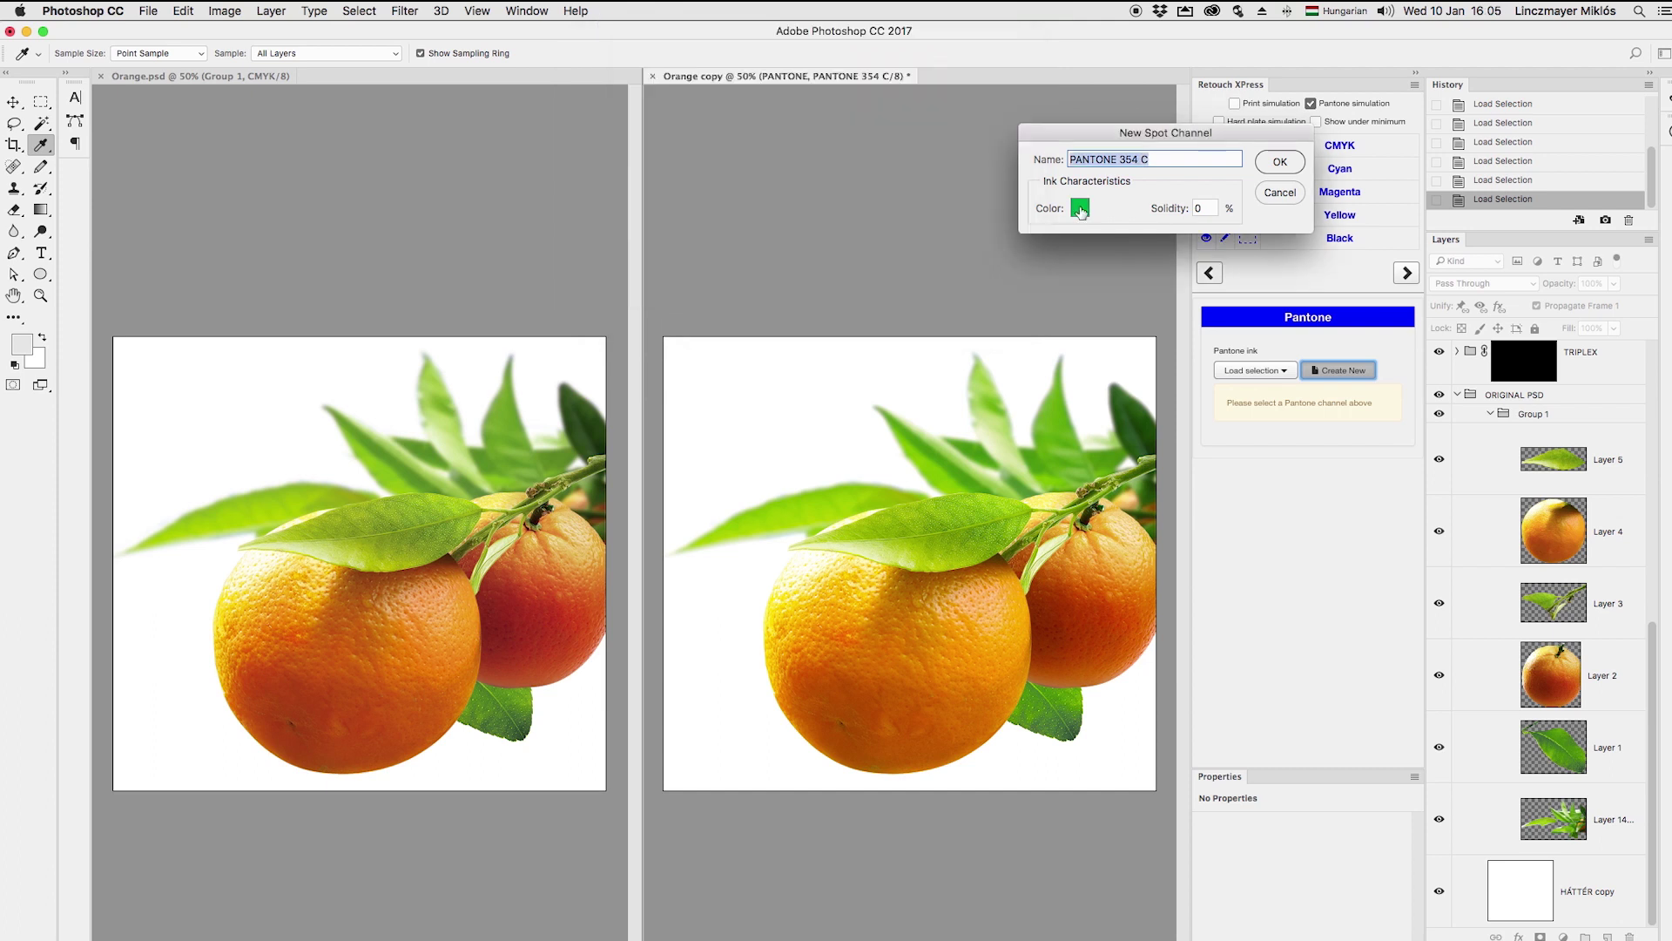
{"action": "left_click", "coordinate": [1285, 164]}
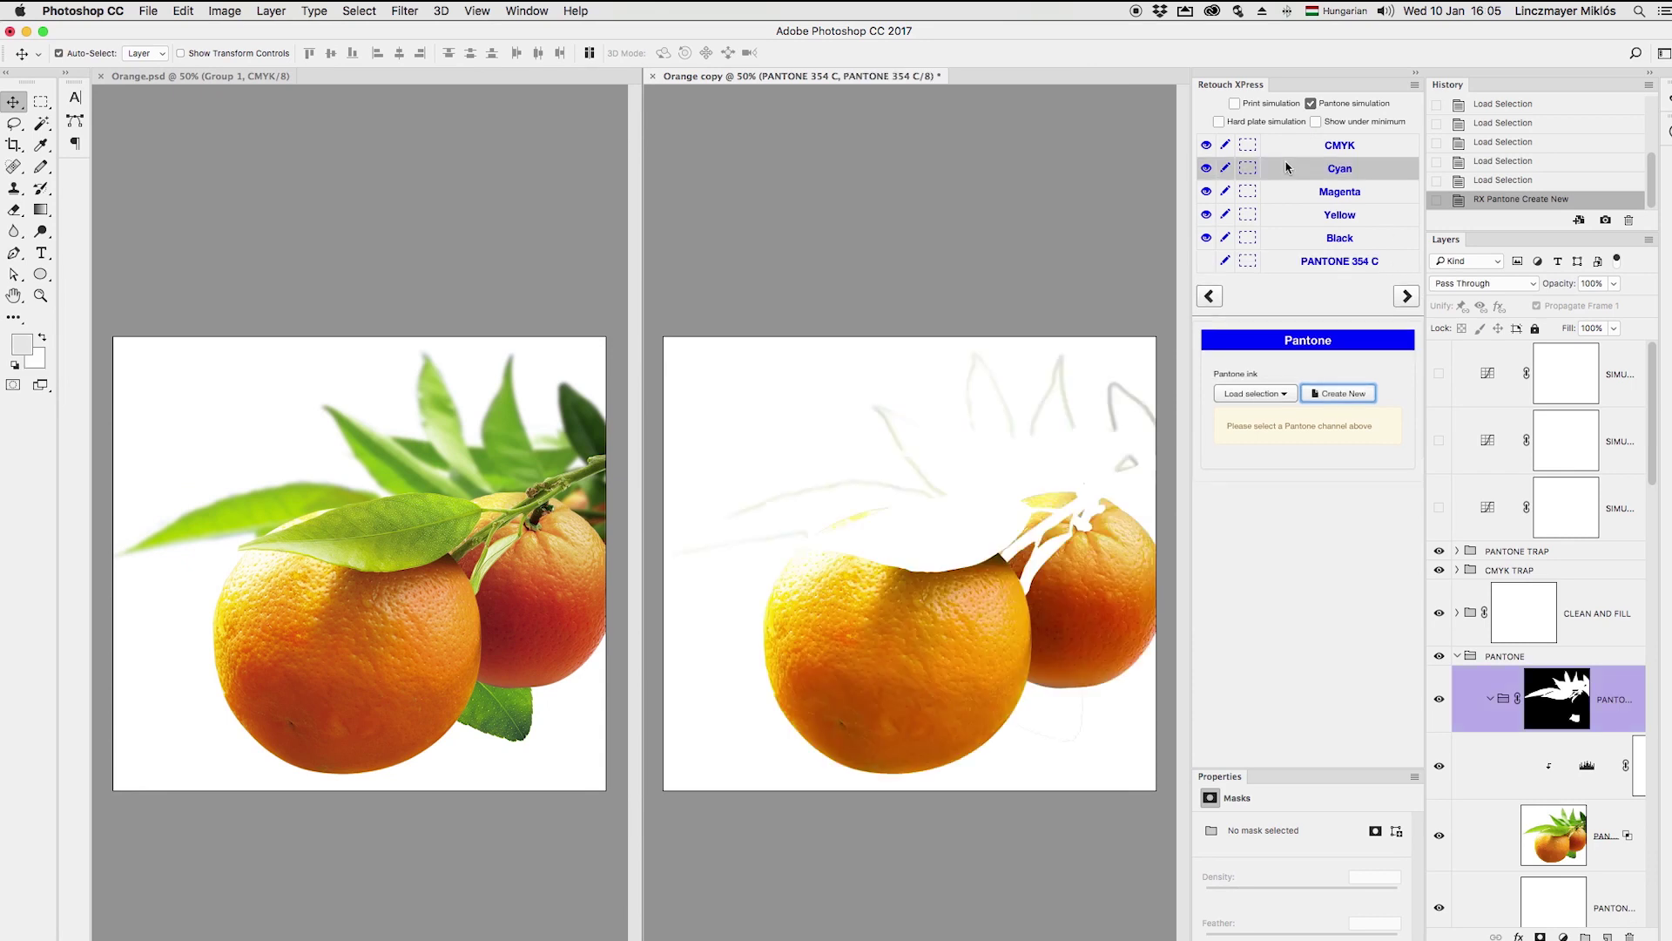
{"action": "left_click", "coordinate": [1206, 262]}
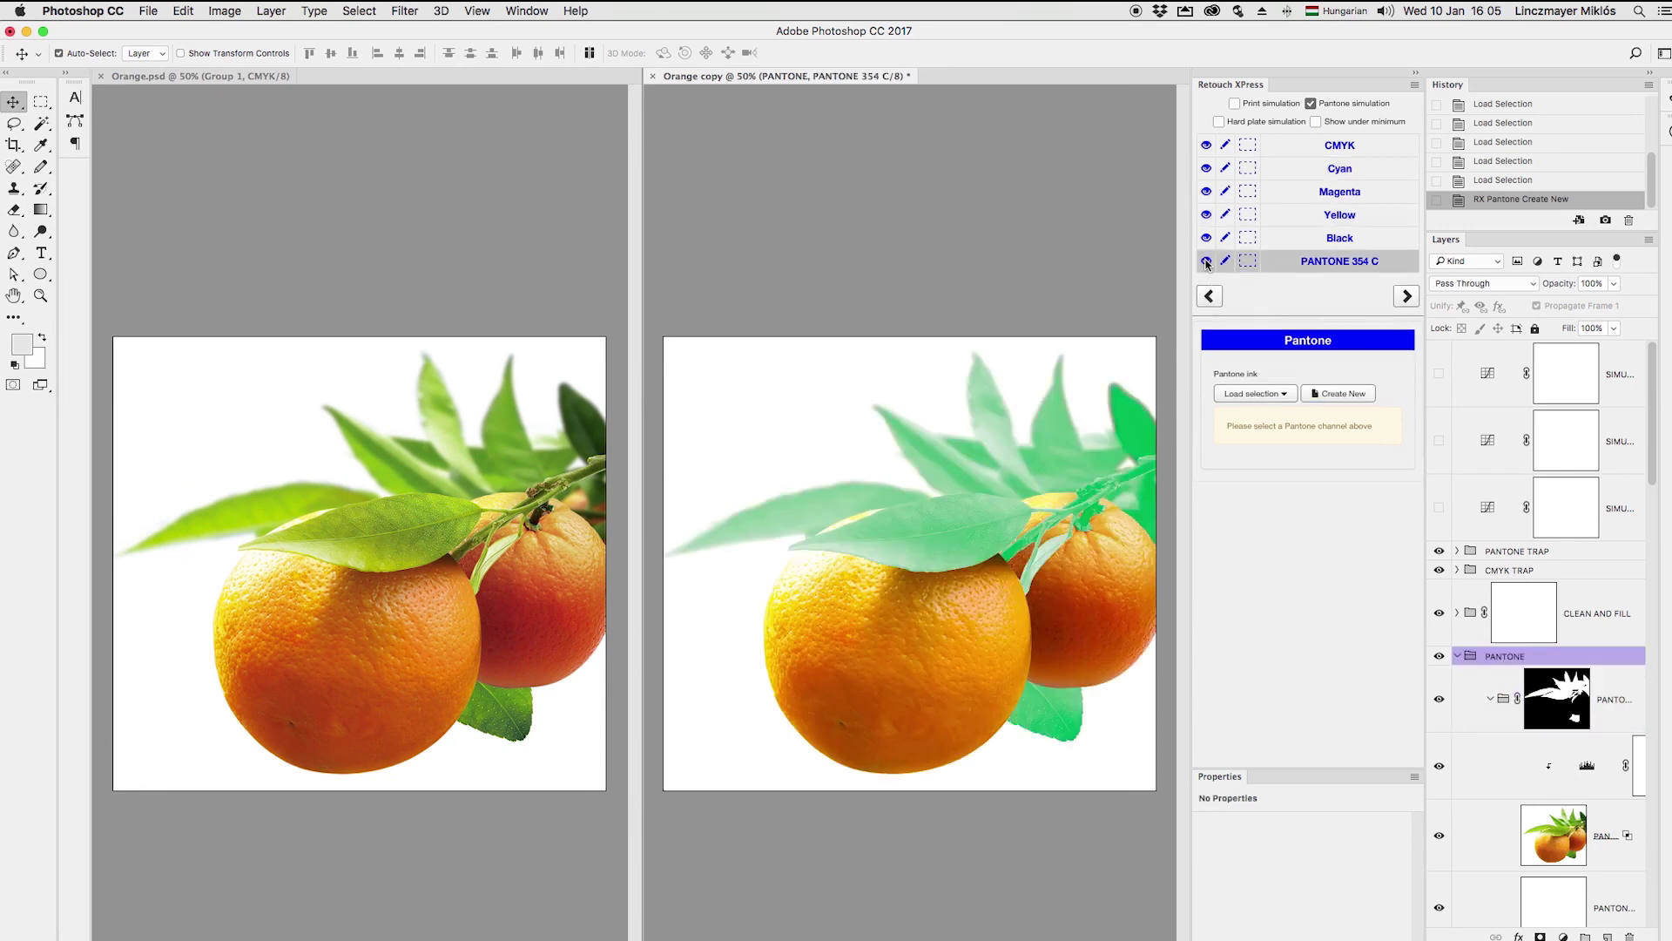
{"action": "left_click", "coordinate": [1325, 263]}
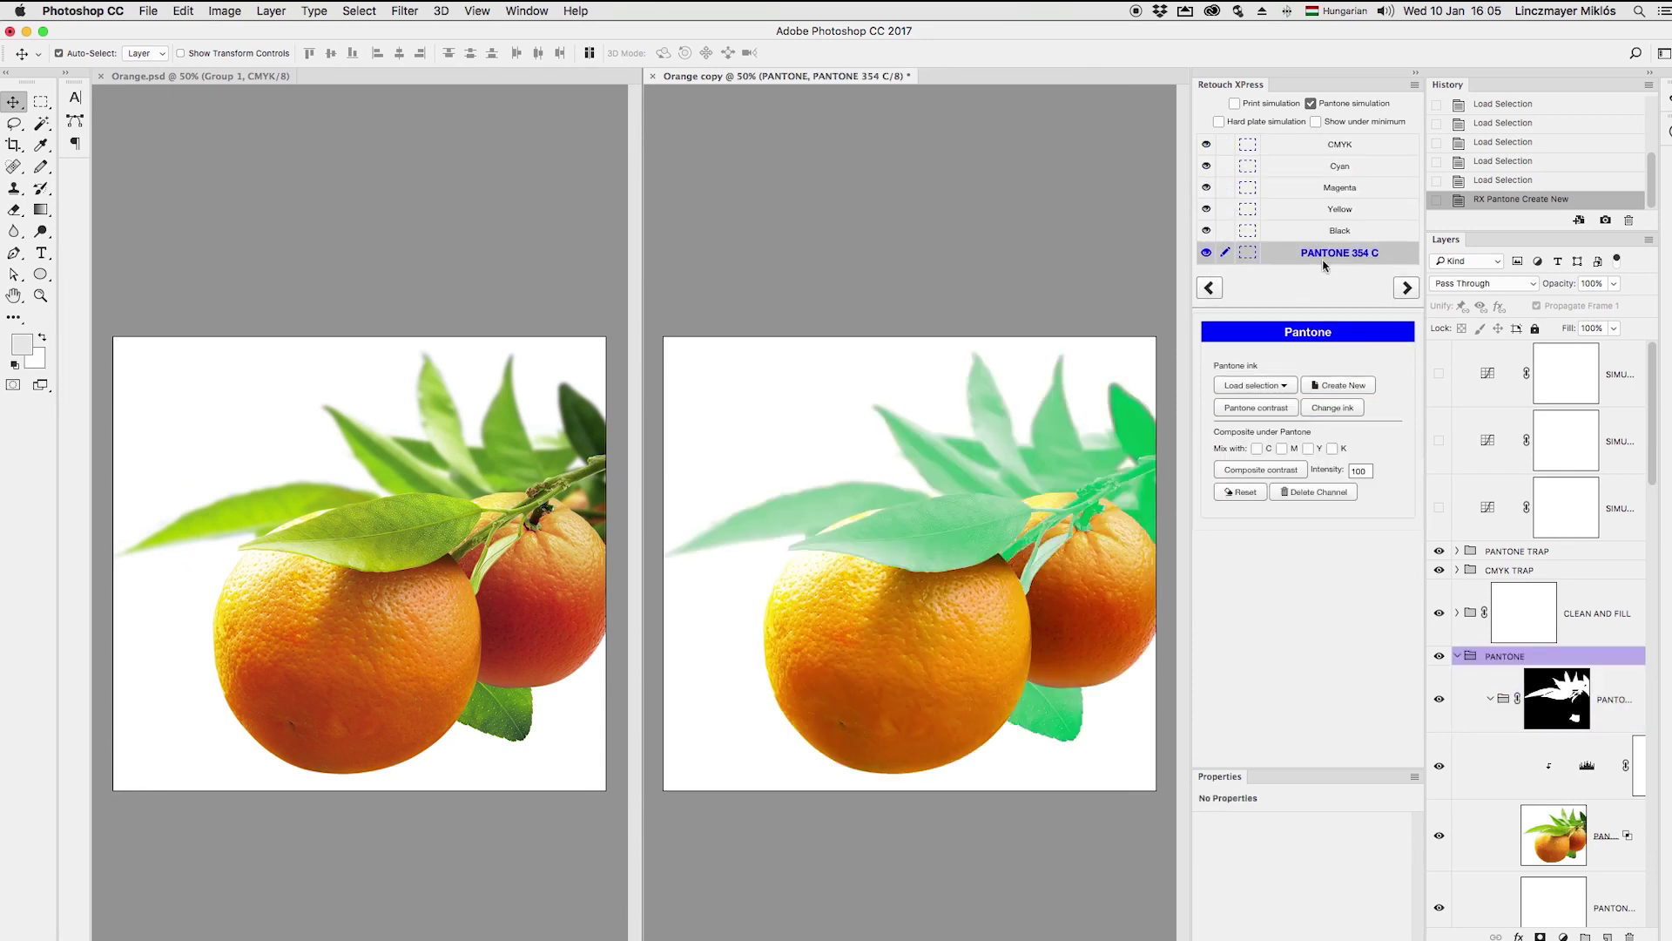
- Load both oranges, the stem and the leaves as a combined selection
{"action": "scroll", "coordinate": [1551, 610], "scroll_direction": "down", "scroll_amount": 5}
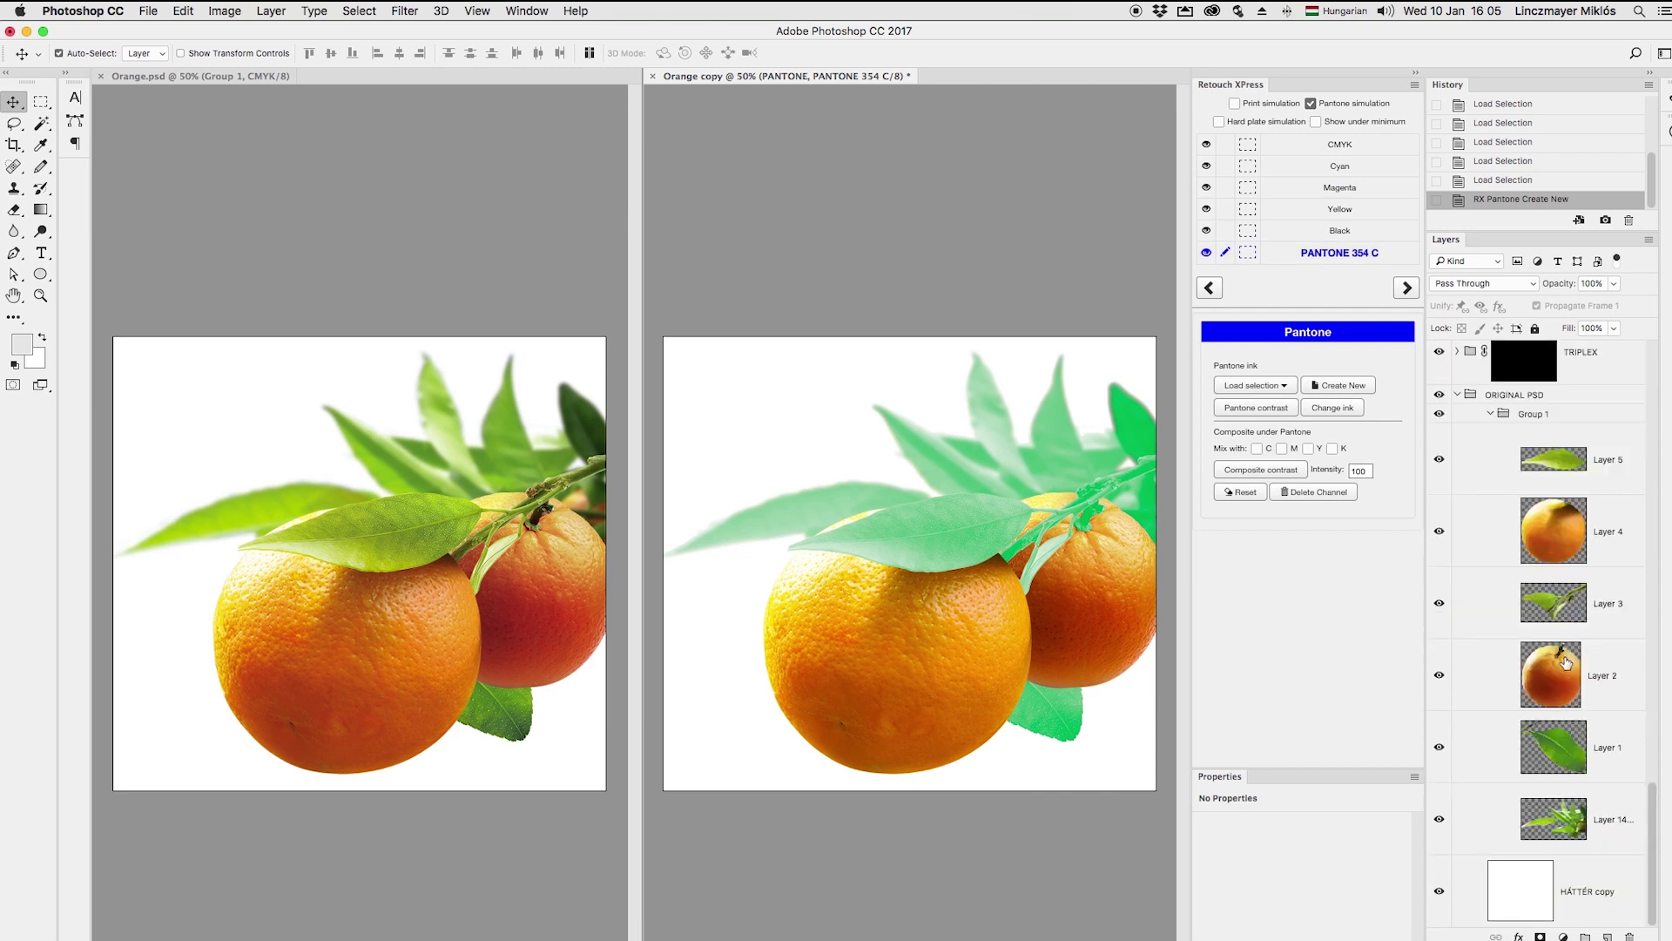
{"action": "left_click", "coordinate": [1559, 666], "text": "super"}
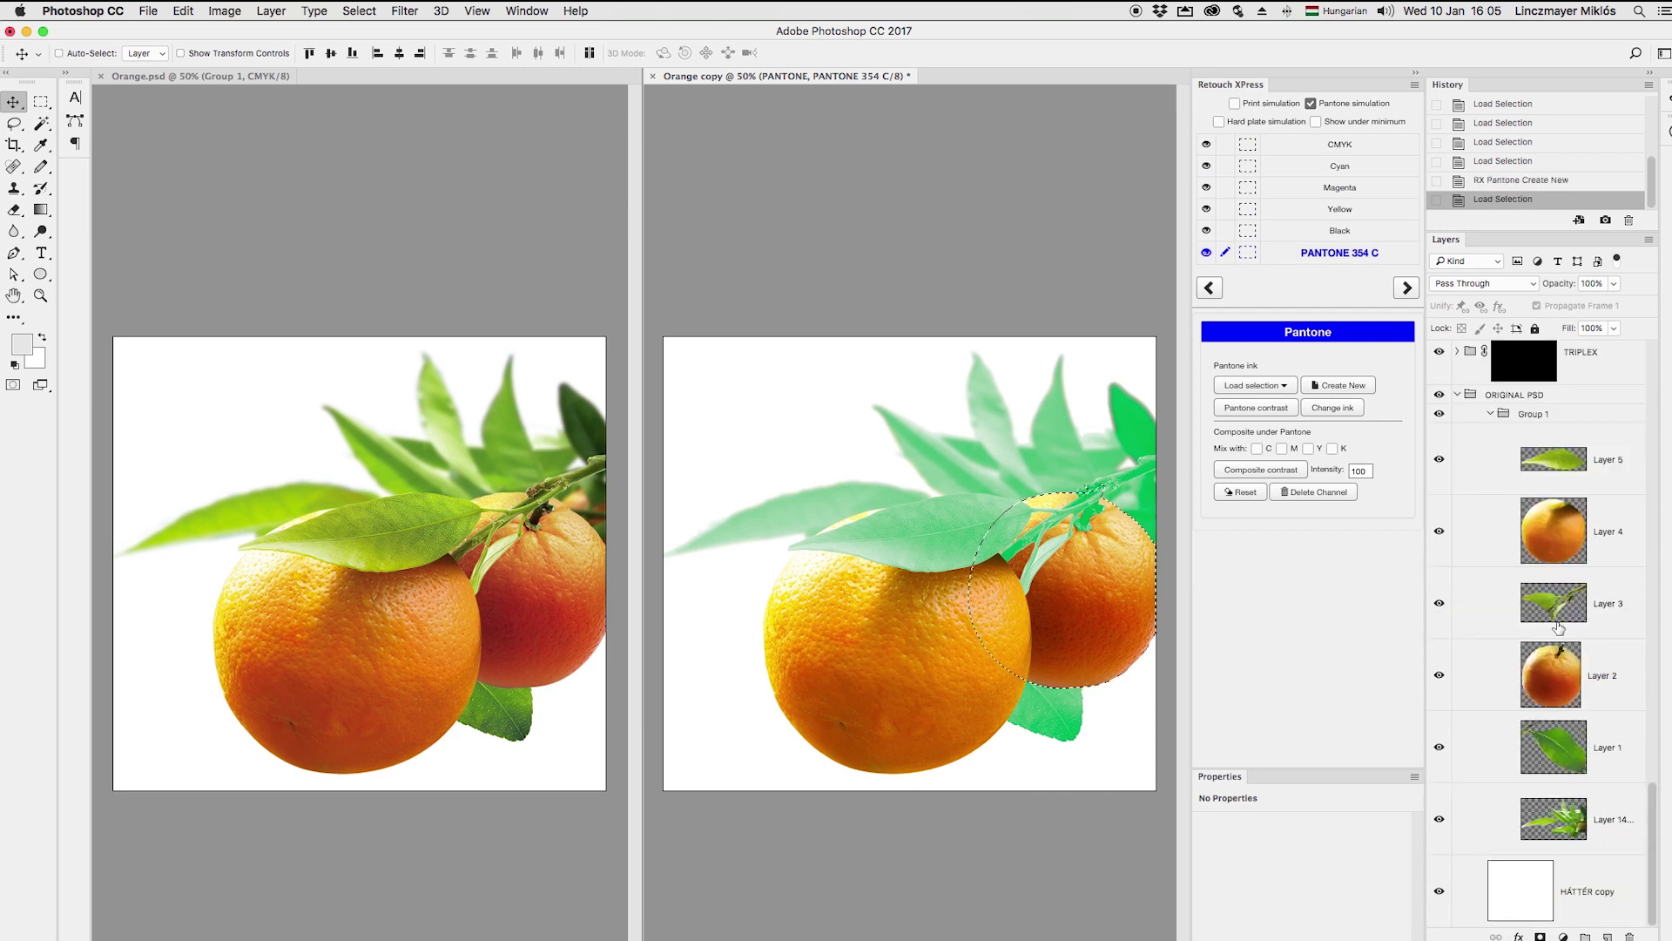
{"action": "left_click", "coordinate": [1553, 595], "text": "shift+super"}
{"action": "left_click", "coordinate": [1559, 514], "text": "shift+super"}
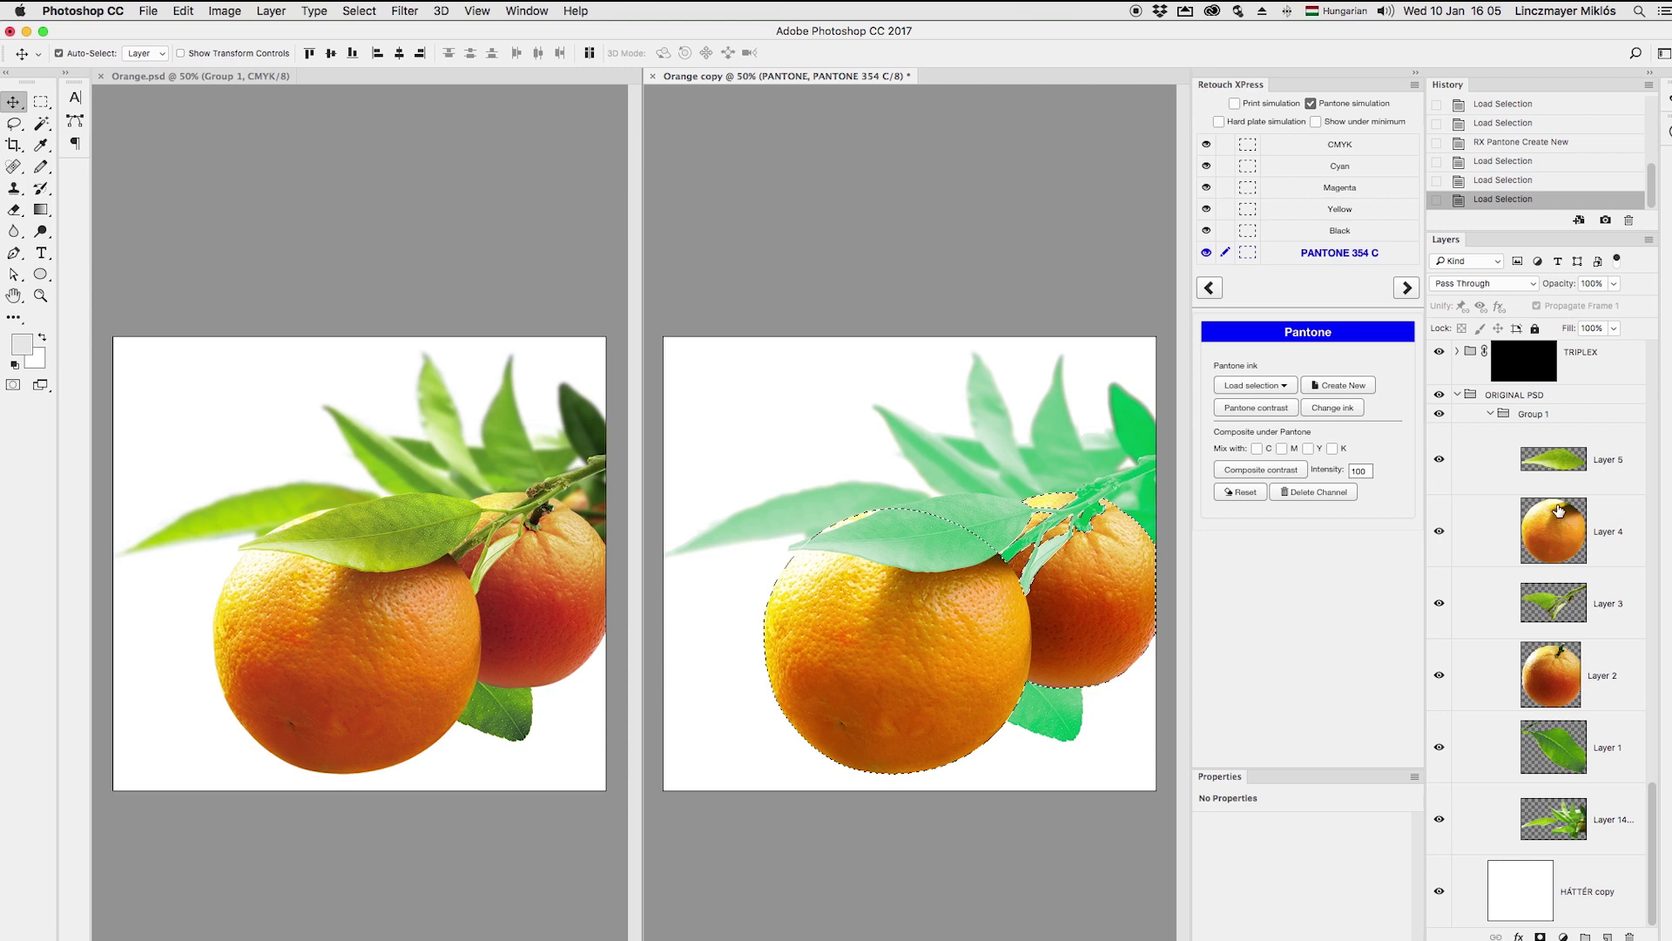
{"action": "left_click", "coordinate": [1559, 466], "text": "shift+super"}
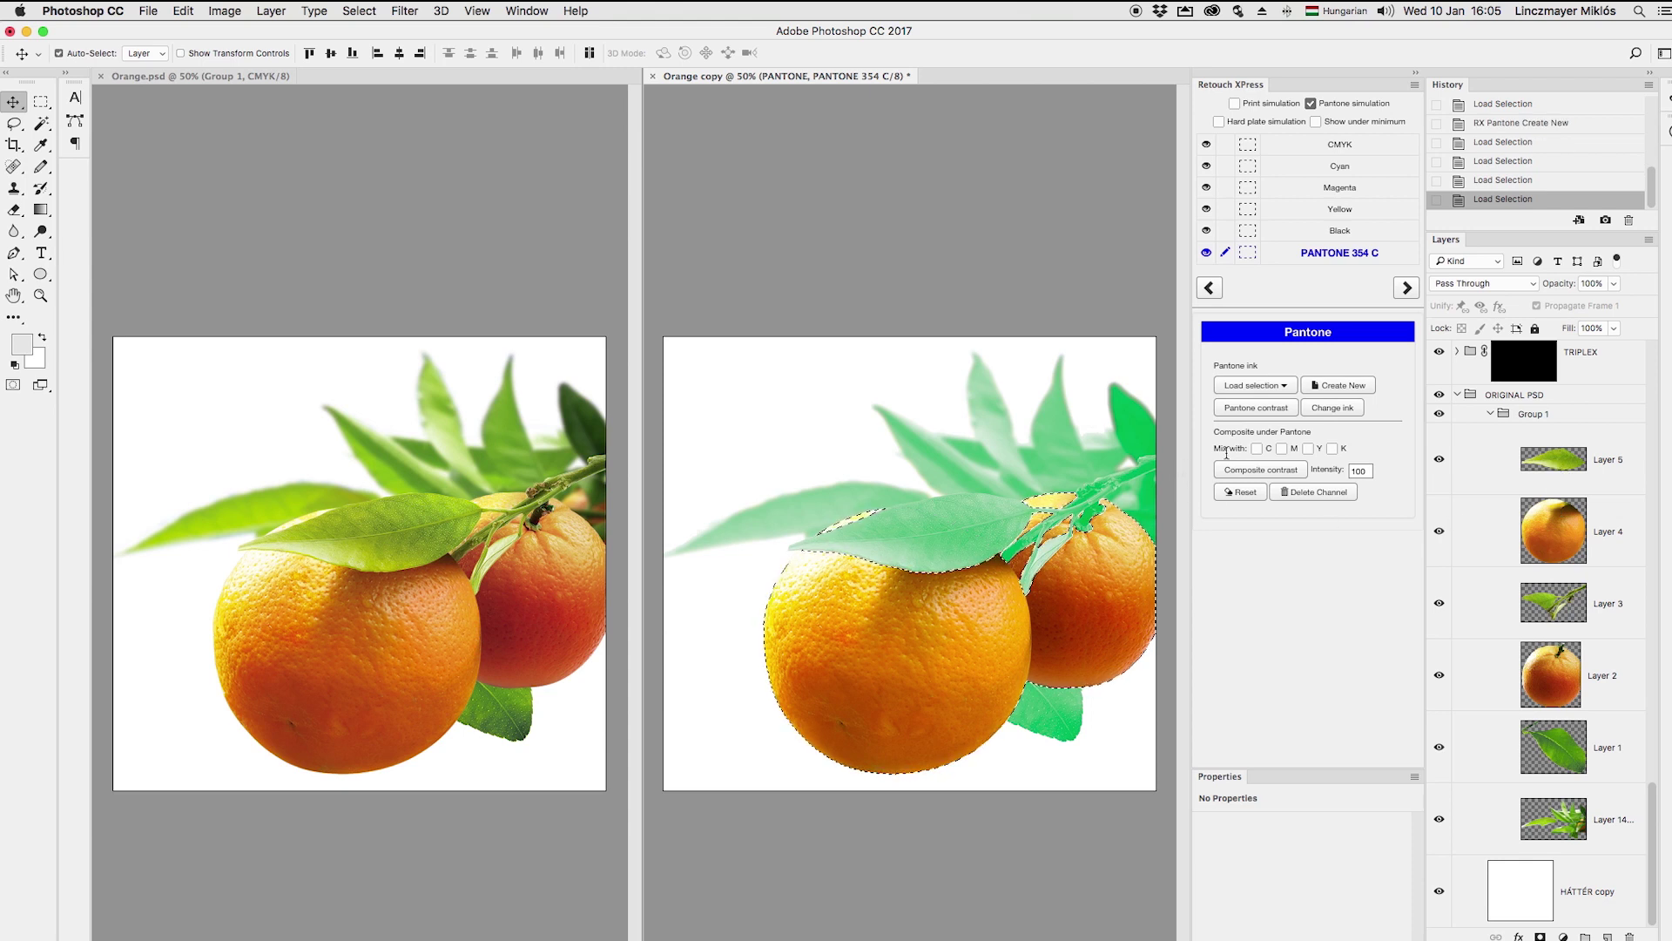
- Create a visible PANTONE Orange 021 C spot channel from the selection
{"action": "left_click", "coordinate": [1362, 387]}
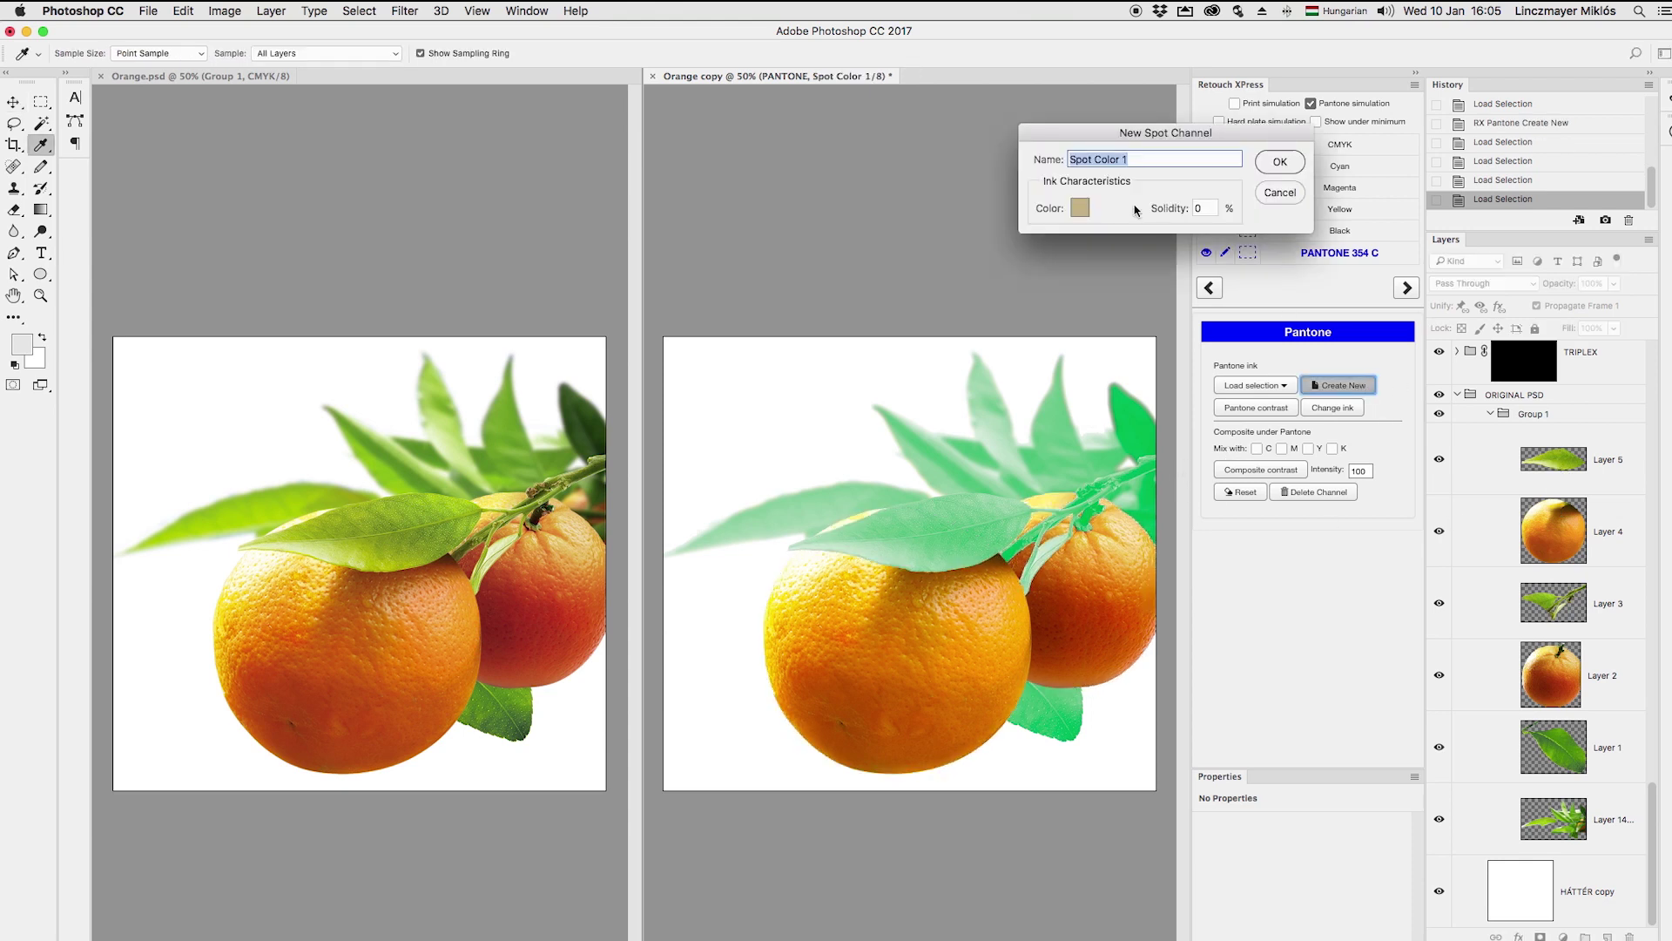
{"action": "left_click", "coordinate": [1080, 207]}
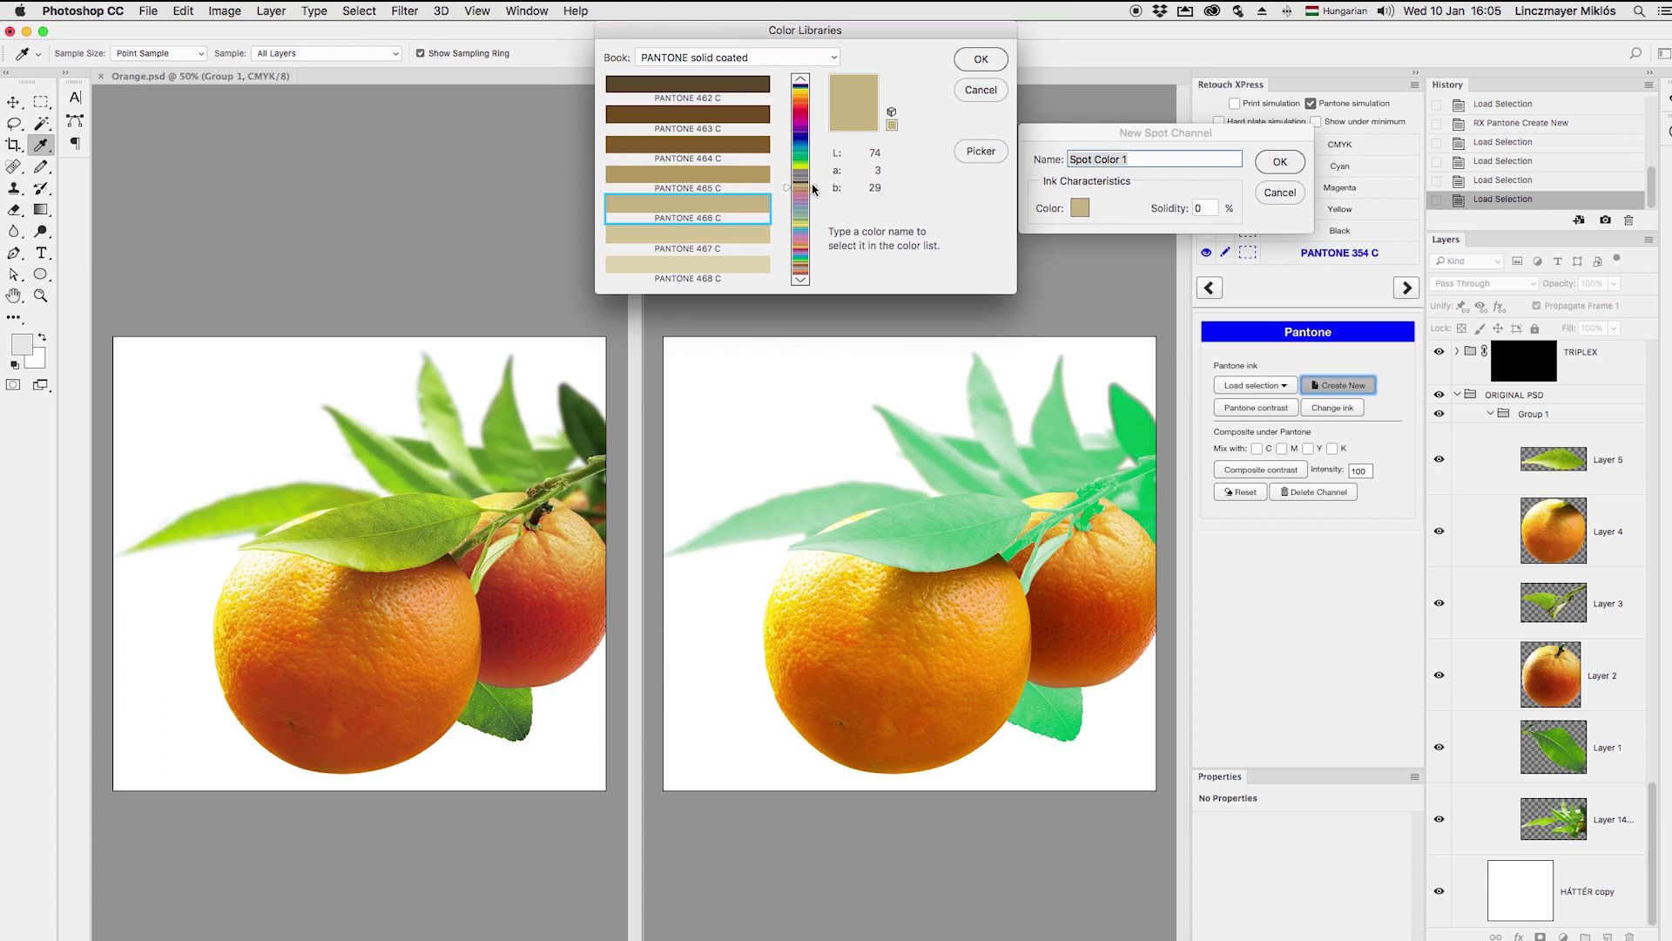
{"action": "left_click_drag", "start_coordinate": [814, 189], "coordinate": [815, 39]}
{"action": "left_click", "coordinate": [734, 148]}
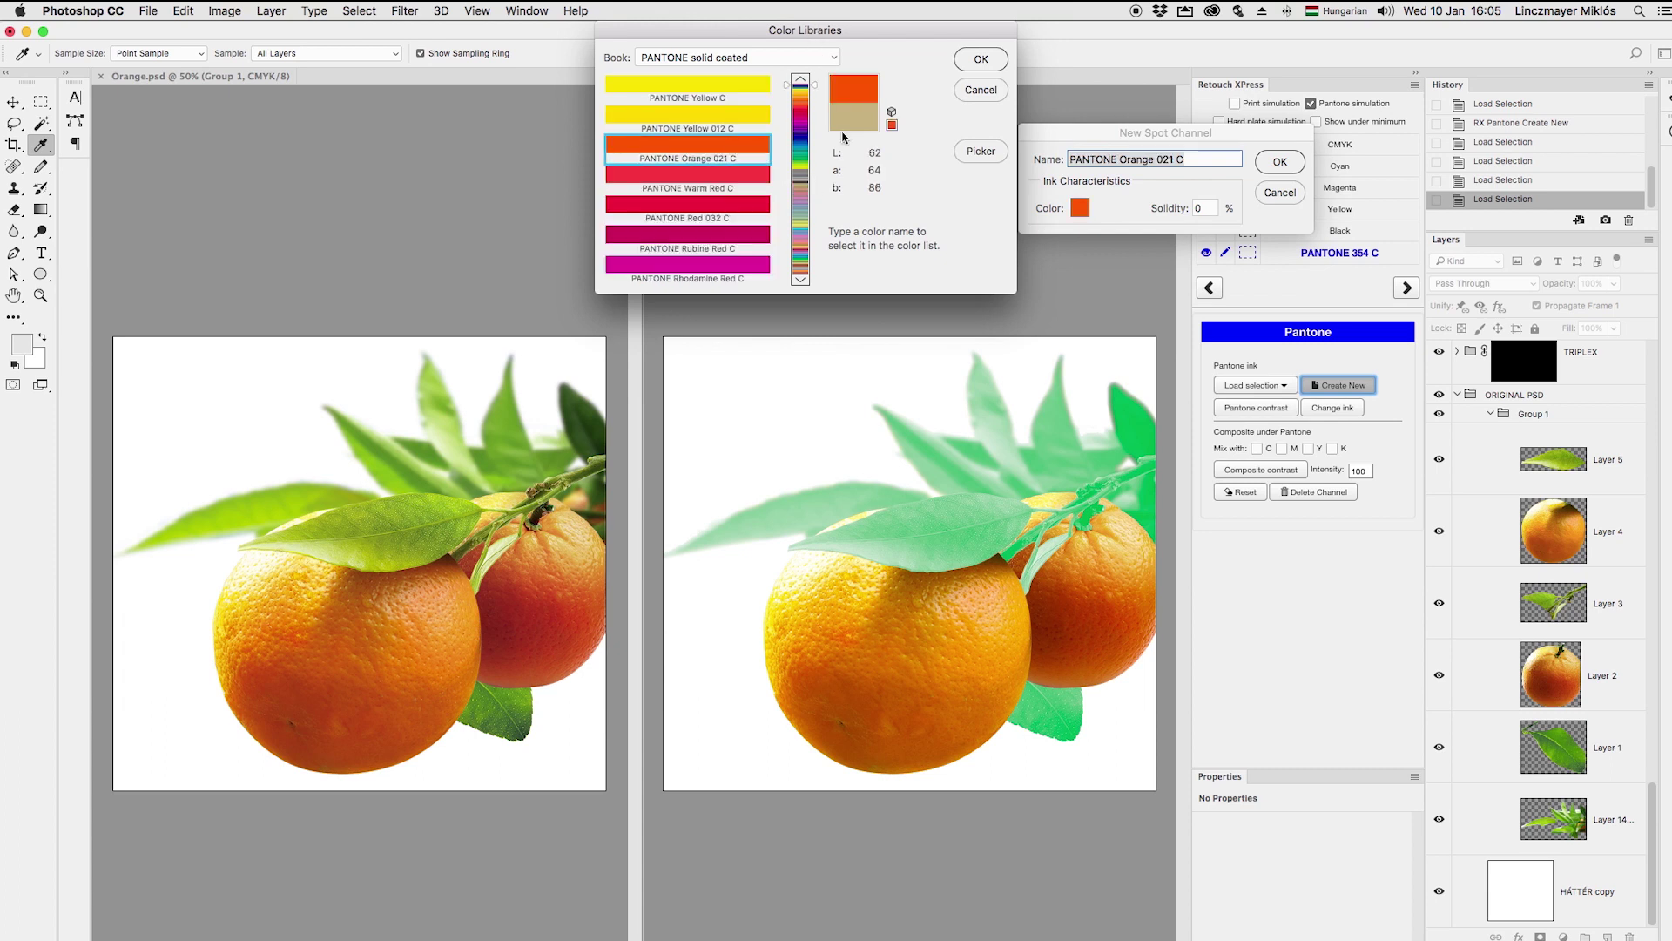
{"action": "left_click", "coordinate": [994, 66]}
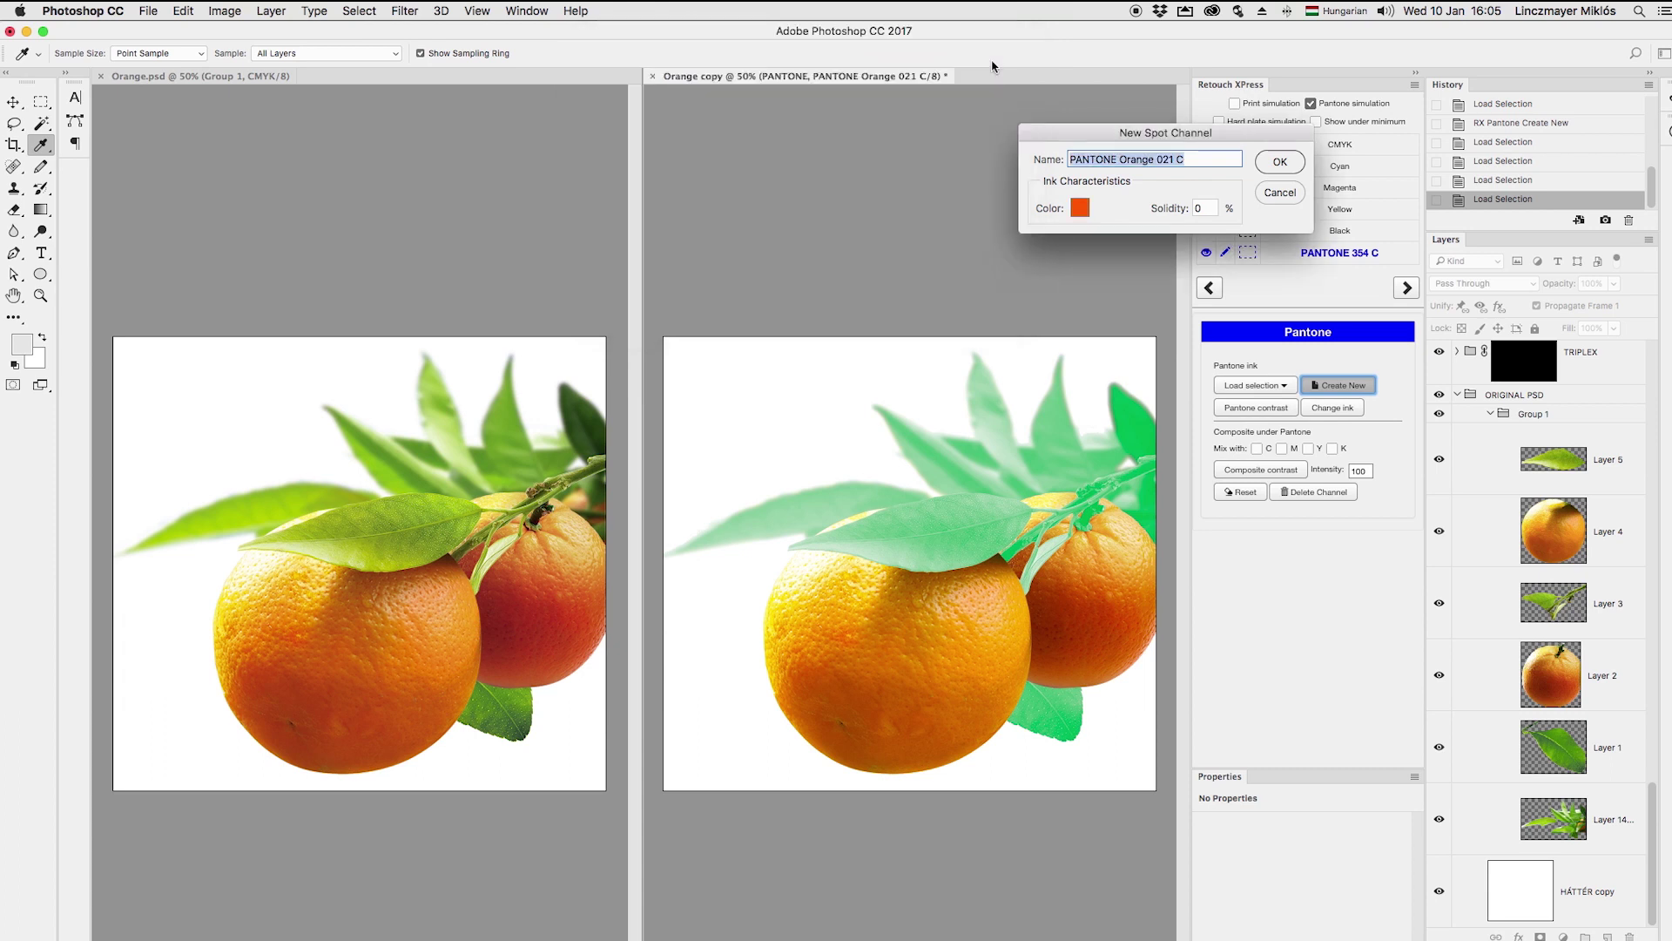
{"action": "left_click", "coordinate": [1285, 164]}
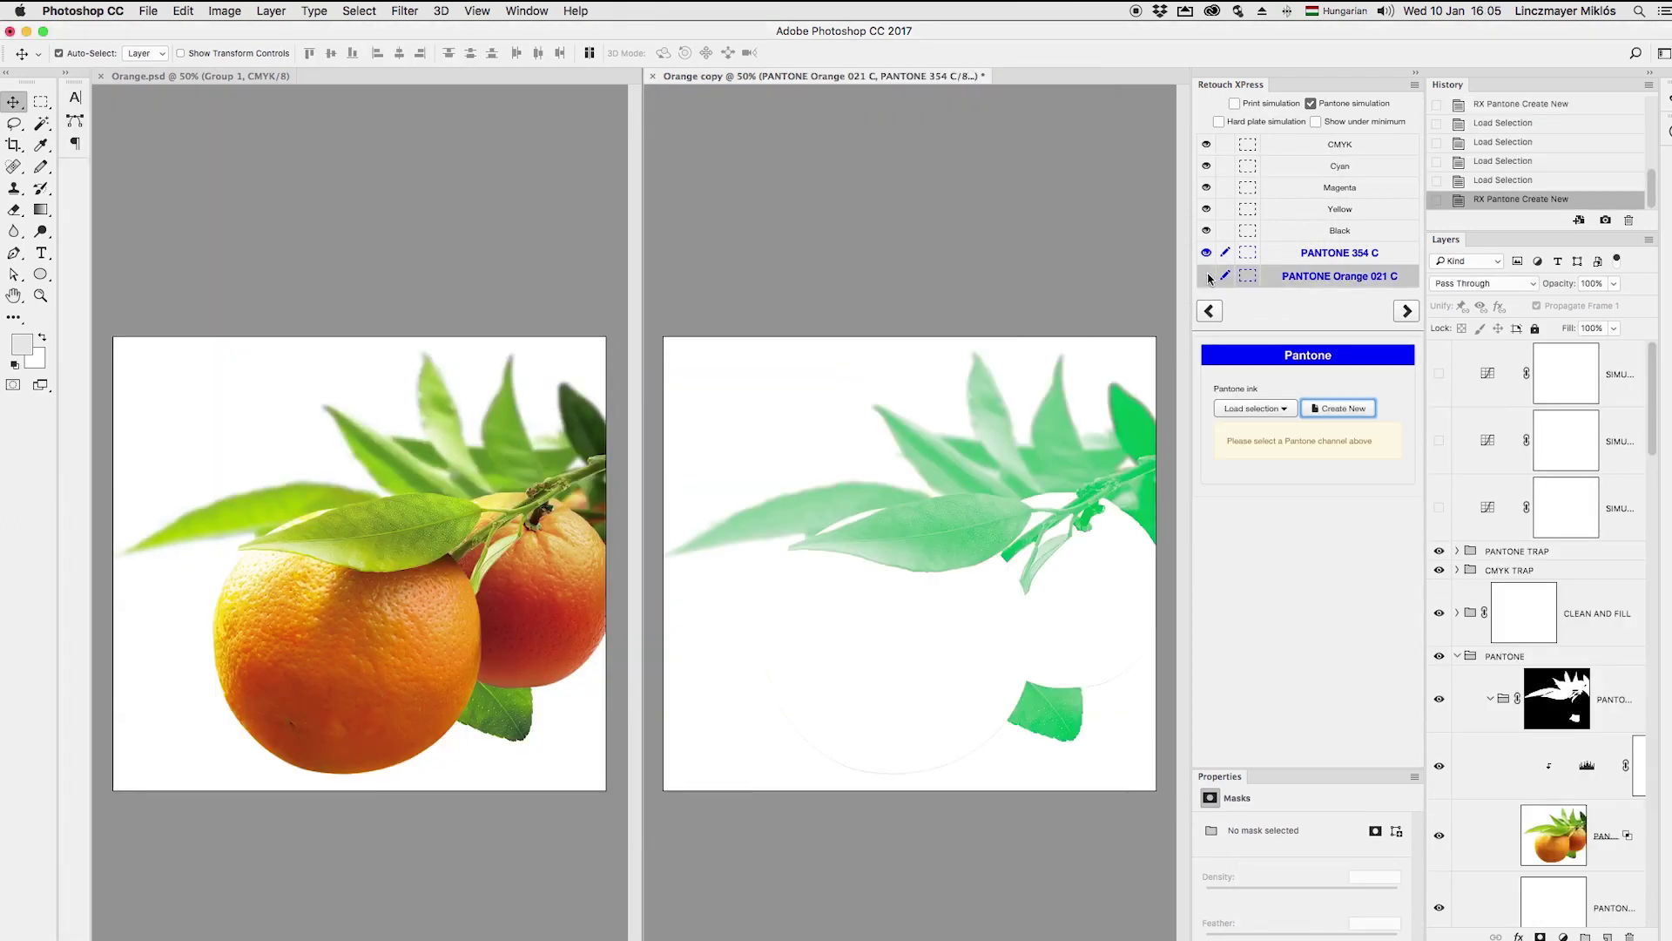
{"action": "left_click", "coordinate": [1207, 277]}
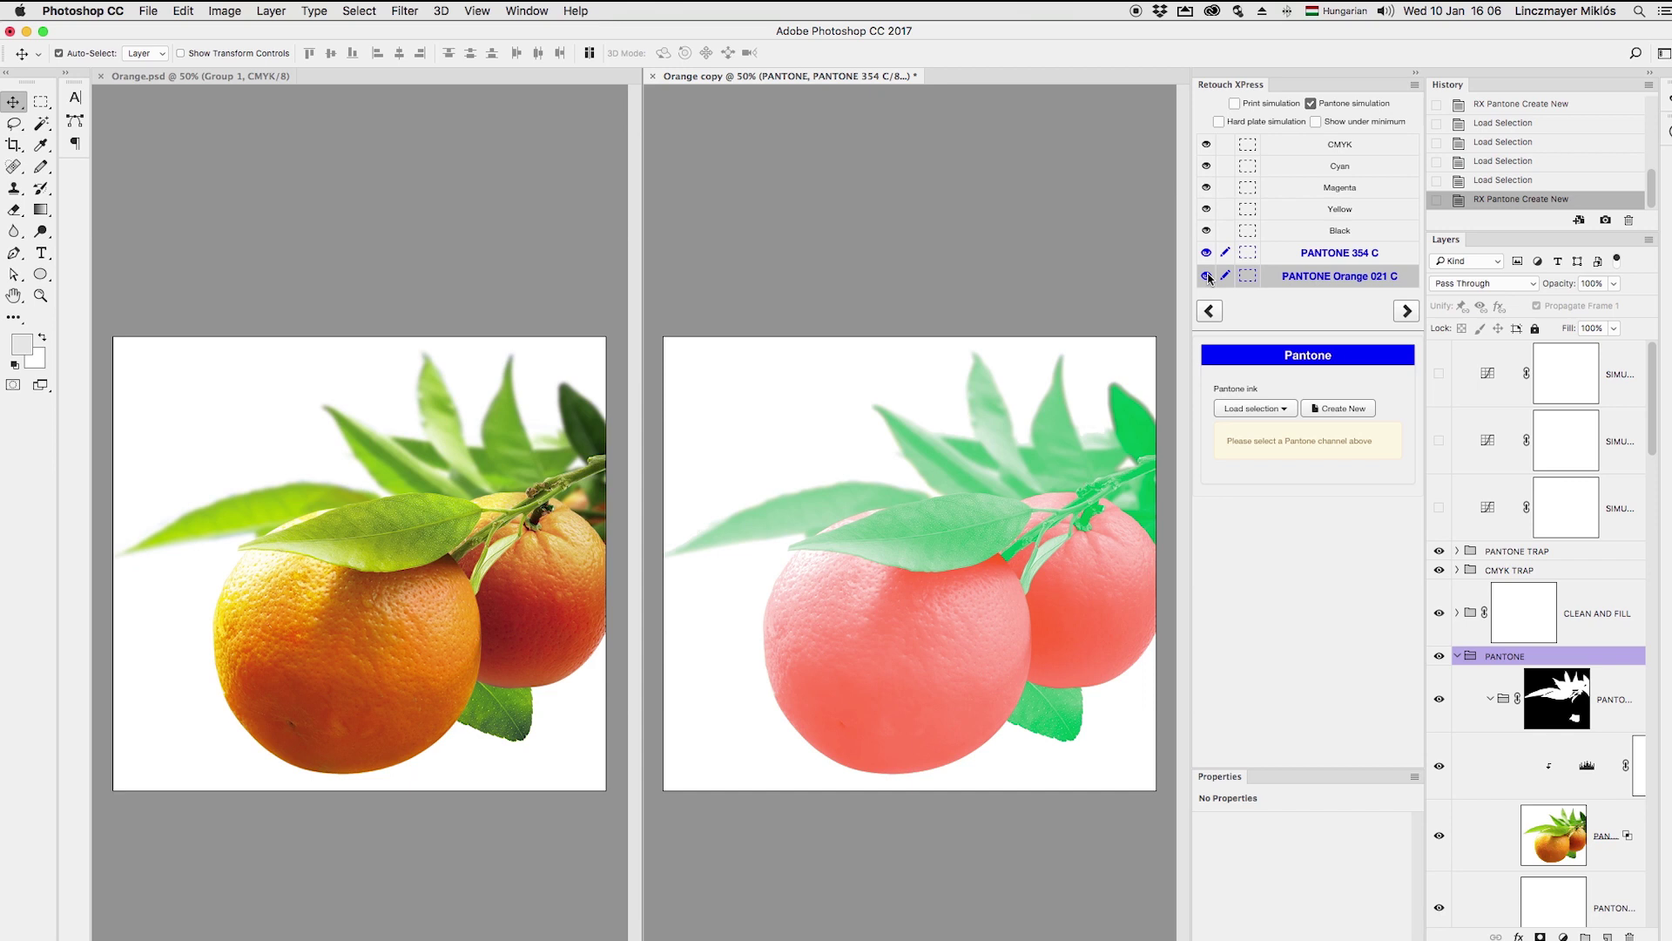
- Create a PANTONE Blue 072 C spot channel, making it visible and the active channel
{"action": "left_click", "coordinate": [1347, 408]}
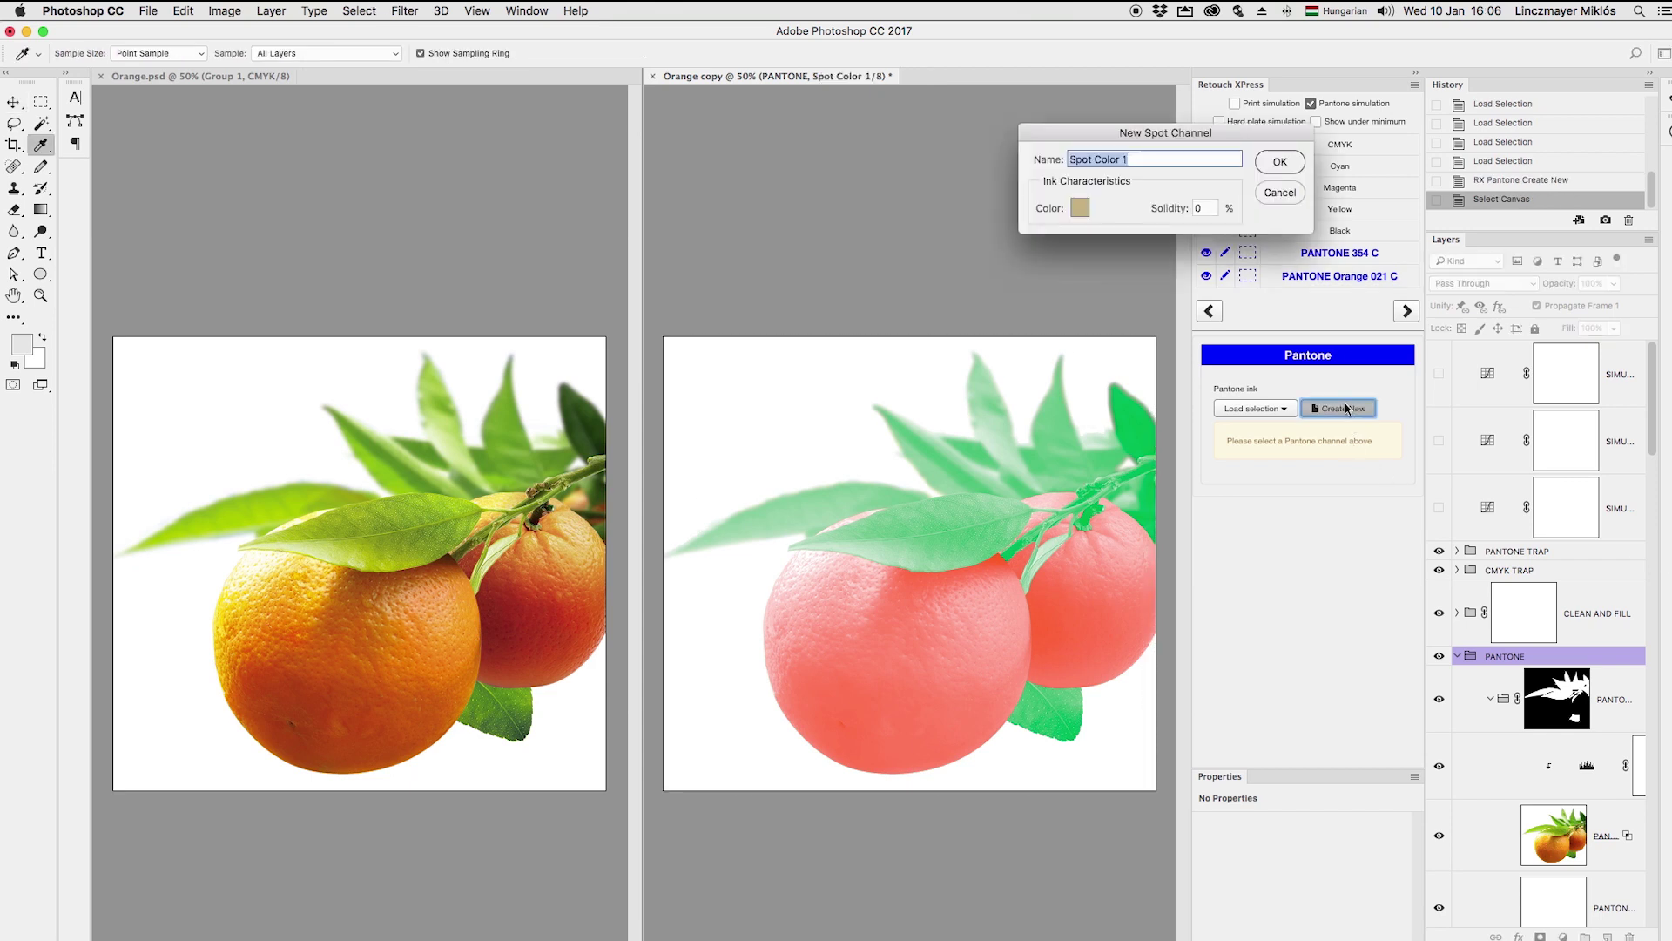
{"action": "left_click", "coordinate": [1080, 208]}
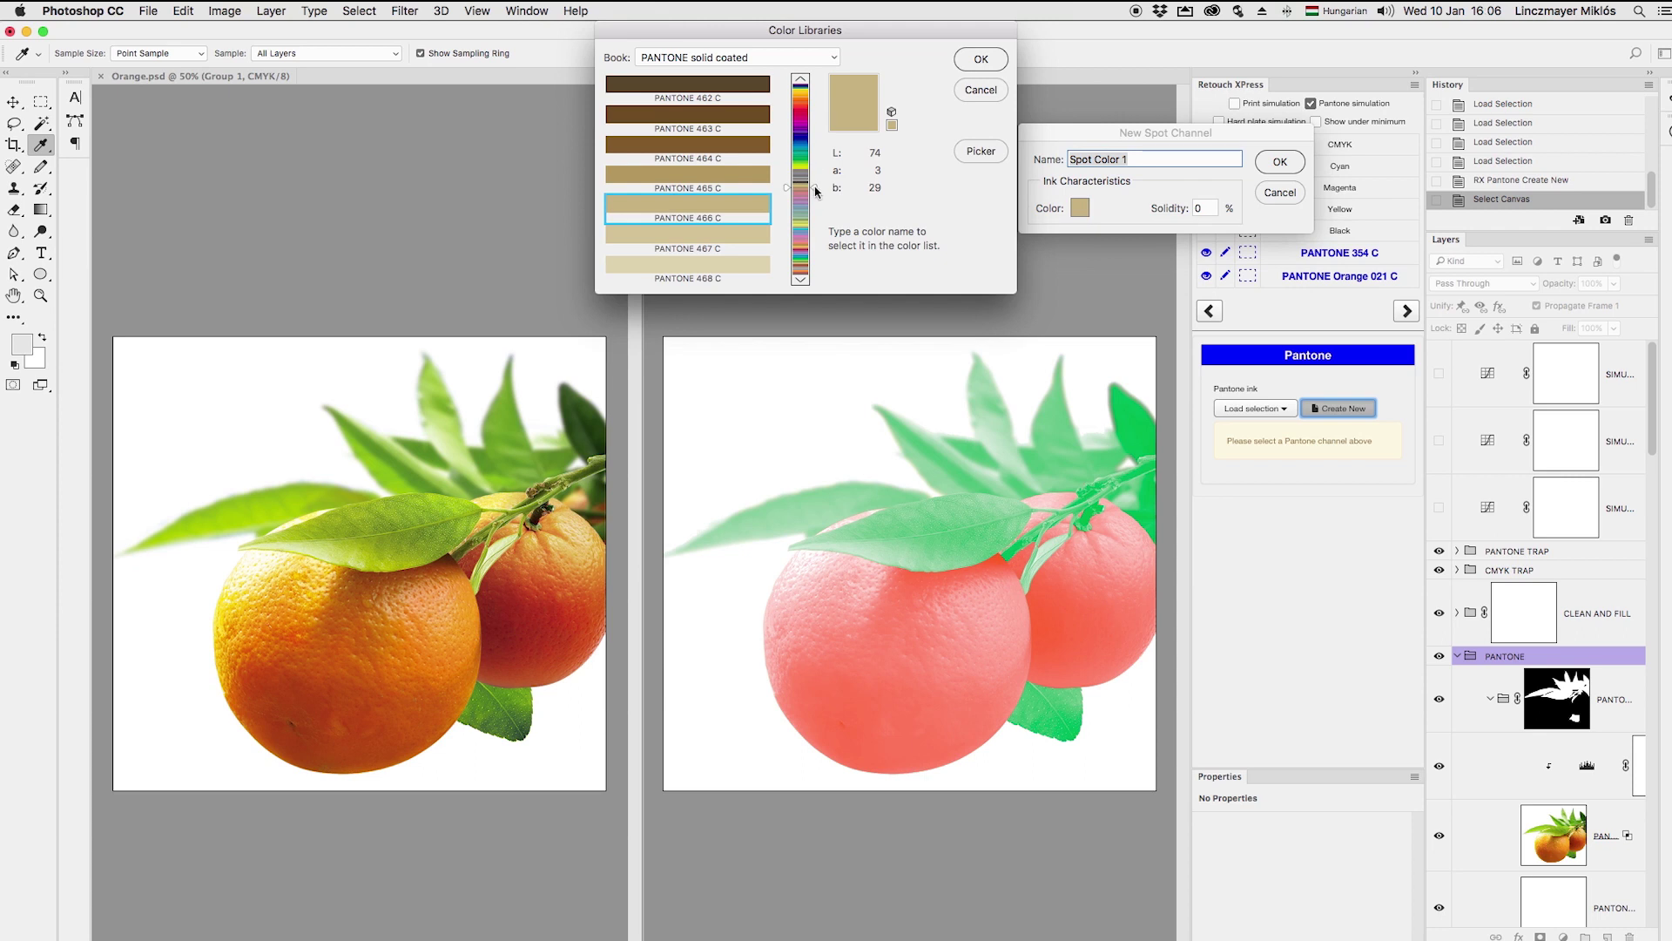
{"action": "left_click_drag", "start_coordinate": [817, 191], "coordinate": [824, 19]}
{"action": "left_click", "coordinate": [801, 280]}
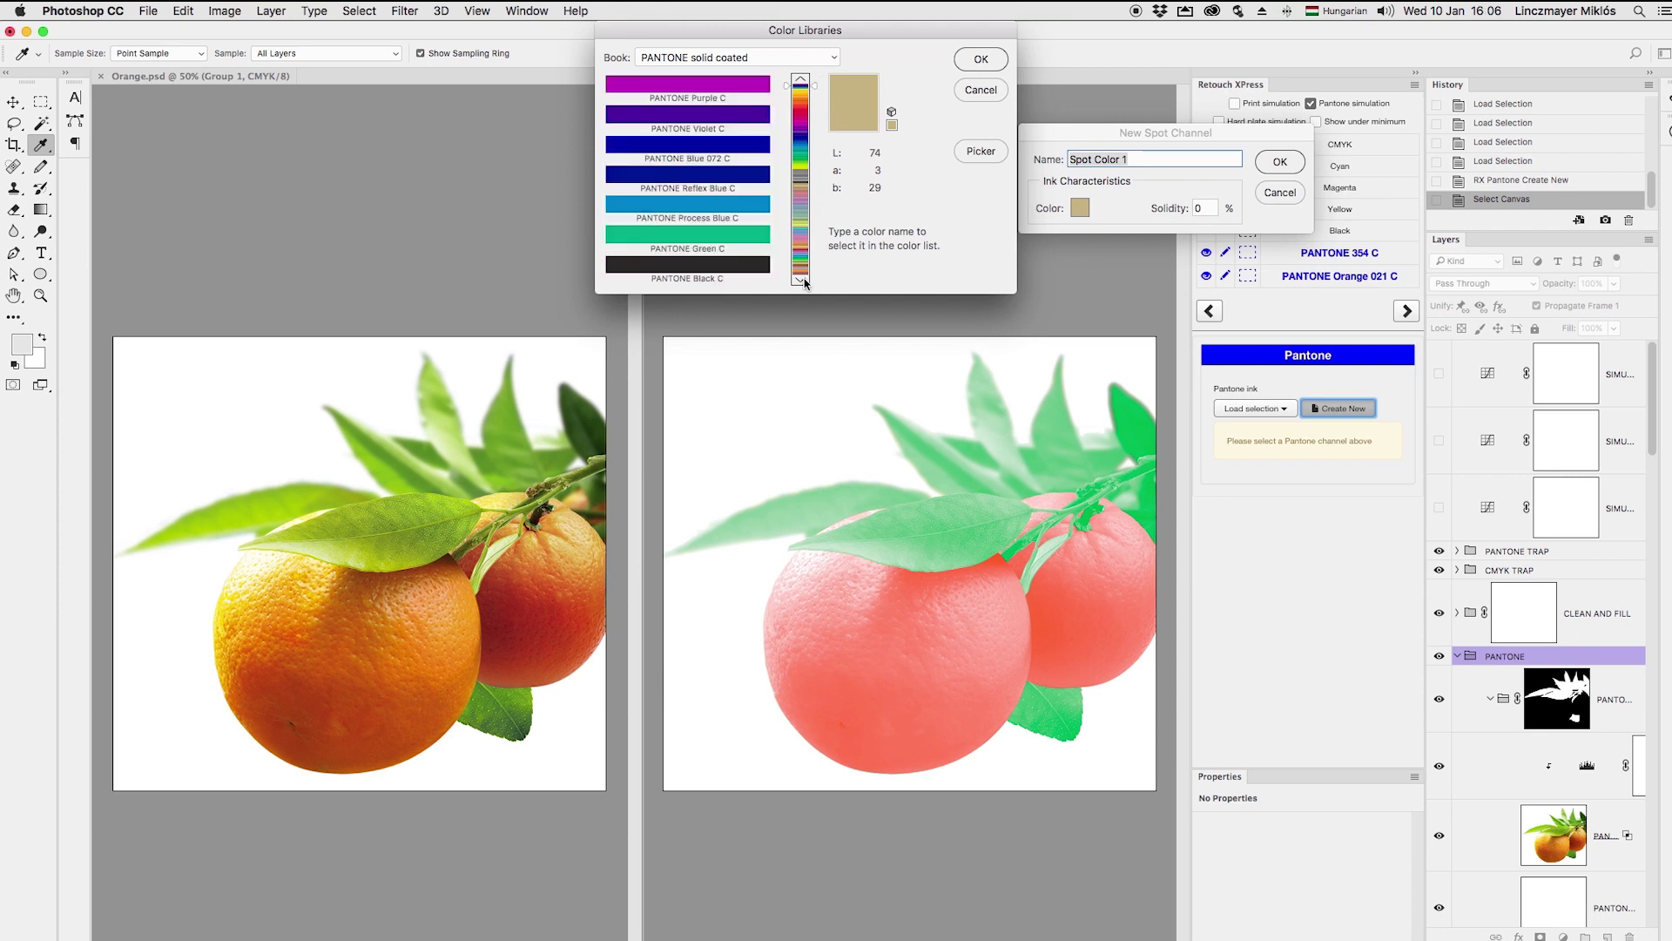
{"action": "left_click", "coordinate": [722, 148]}
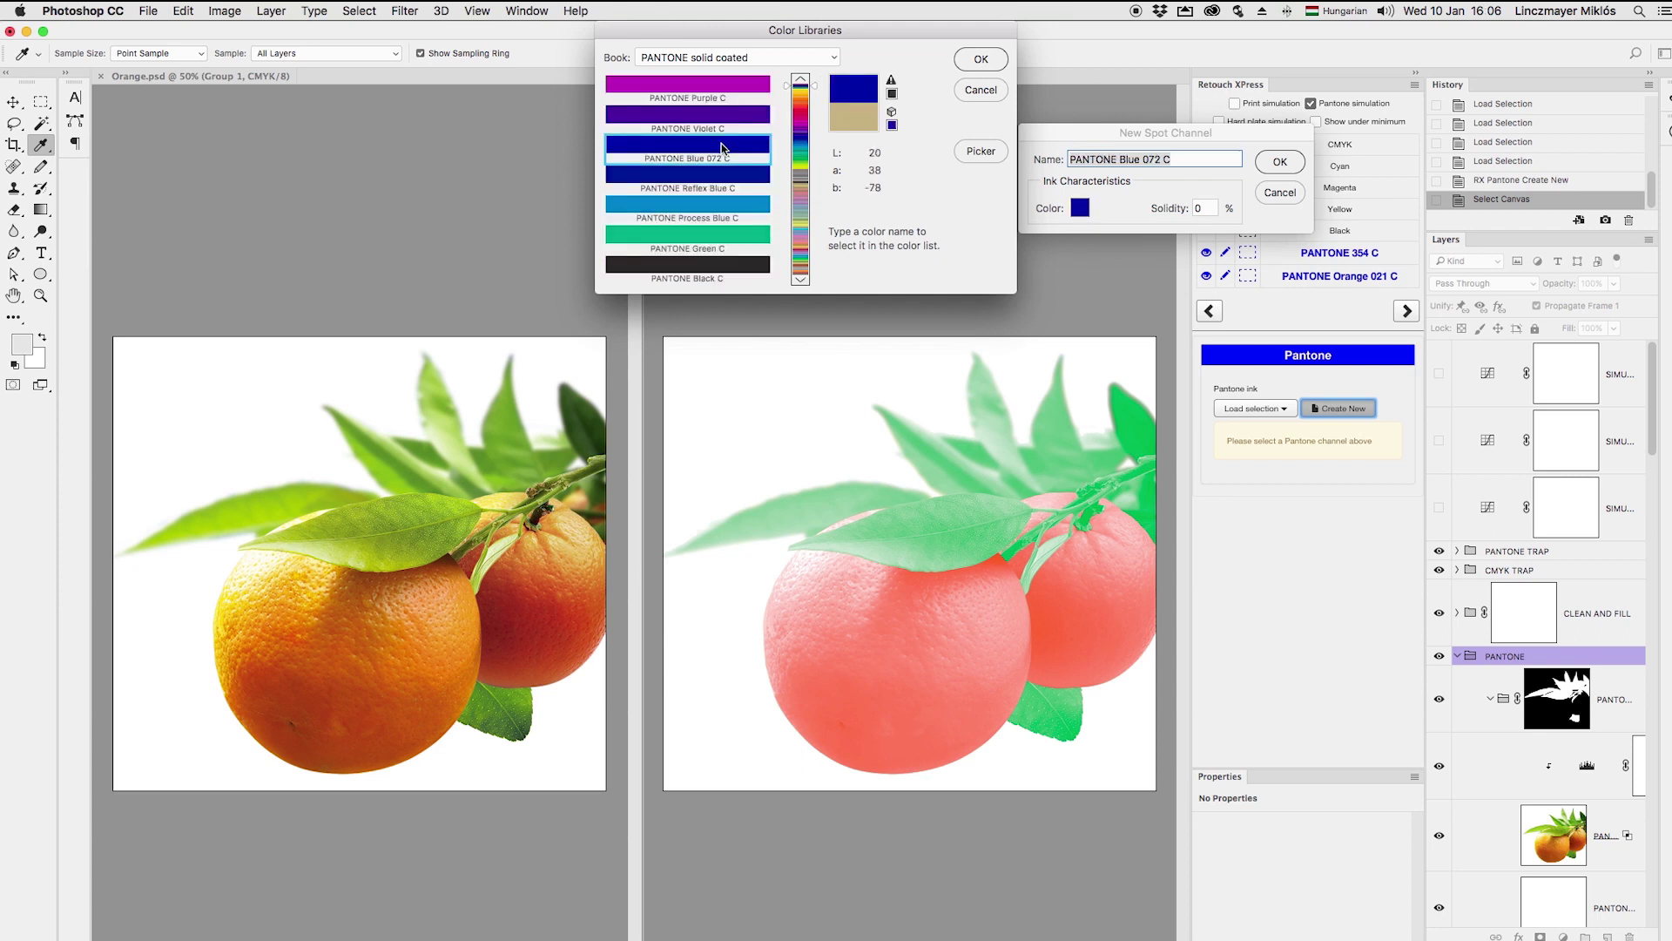
{"action": "left_click", "coordinate": [987, 62]}
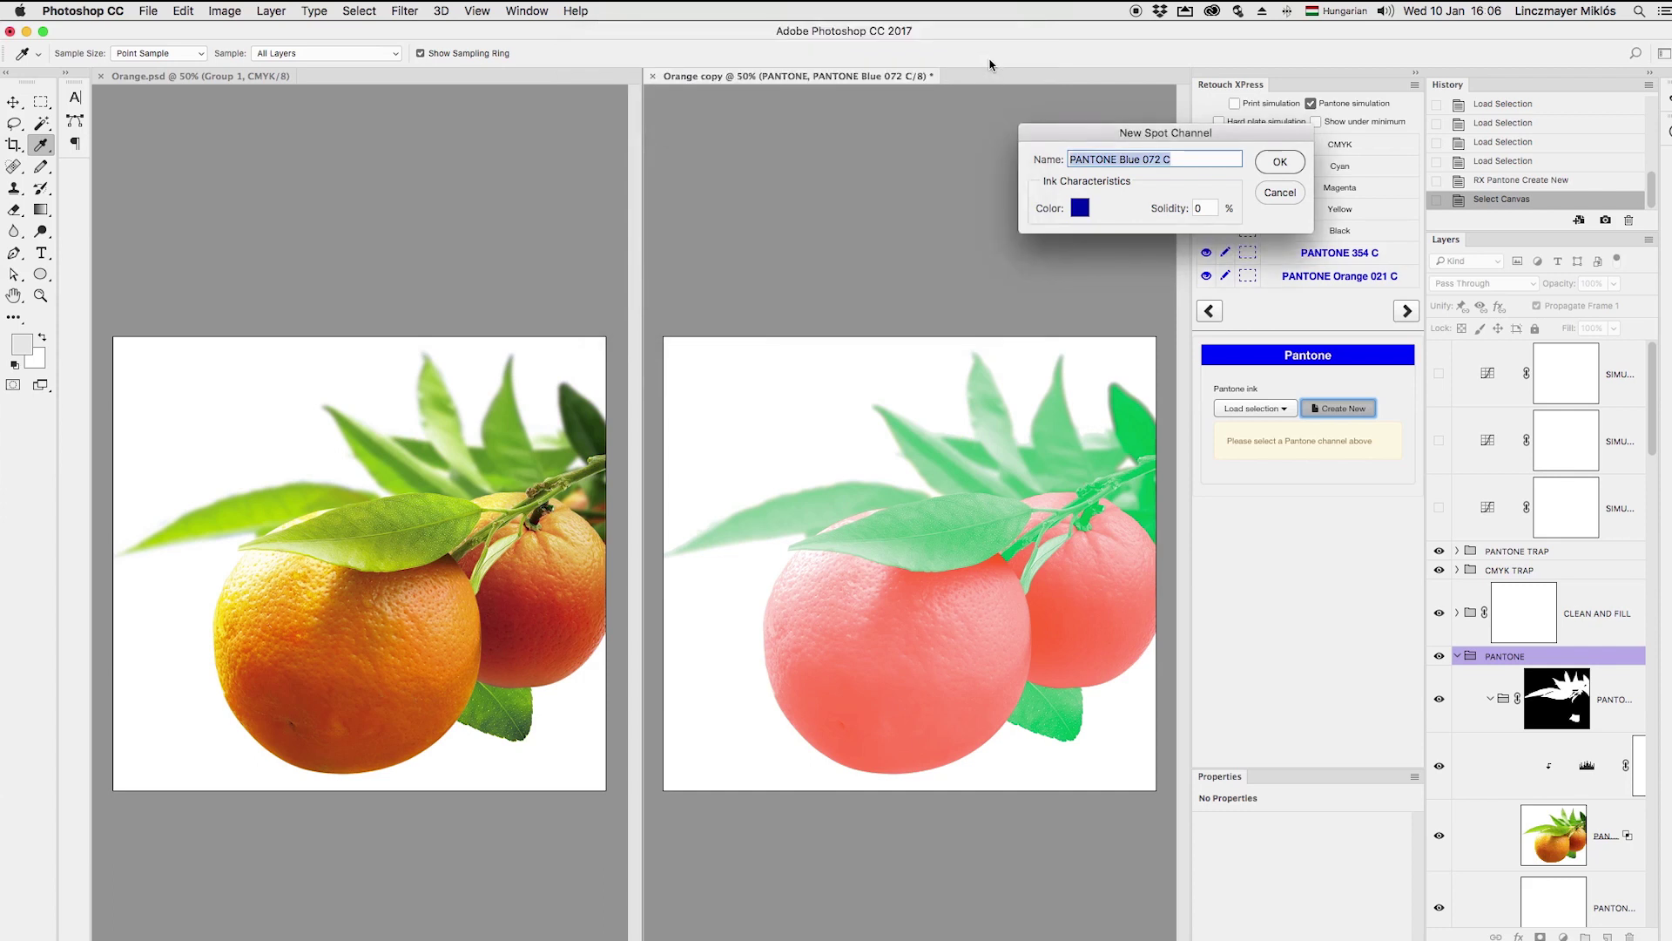
{"action": "left_click", "coordinate": [1294, 164]}
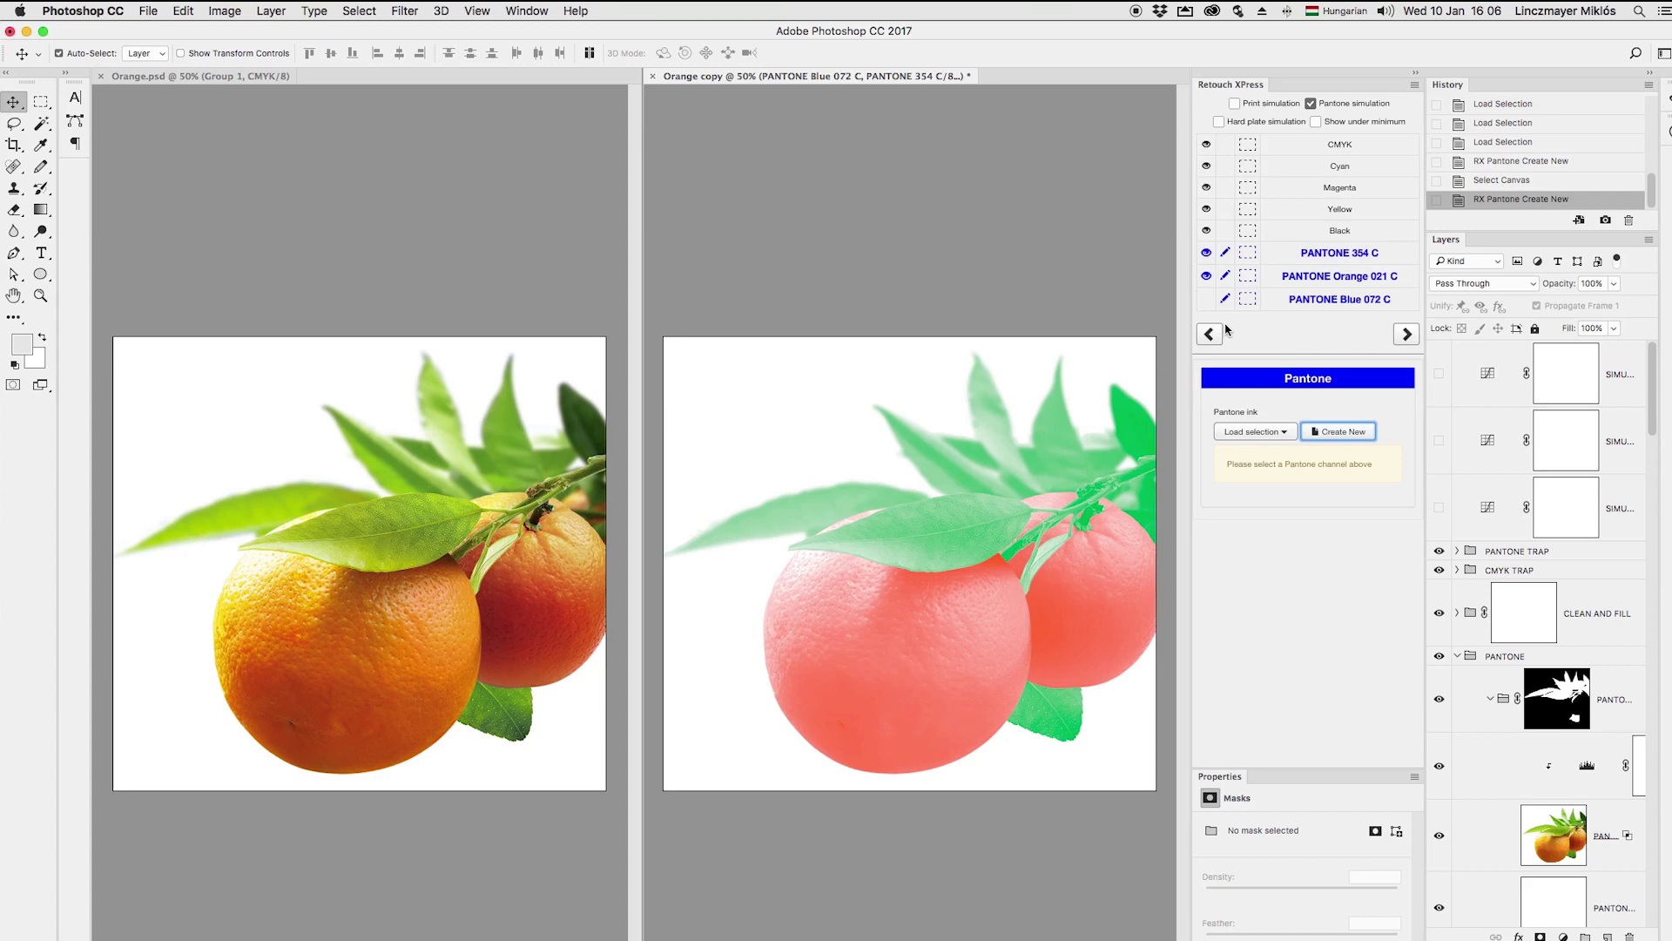
{"action": "left_click", "coordinate": [1206, 299]}
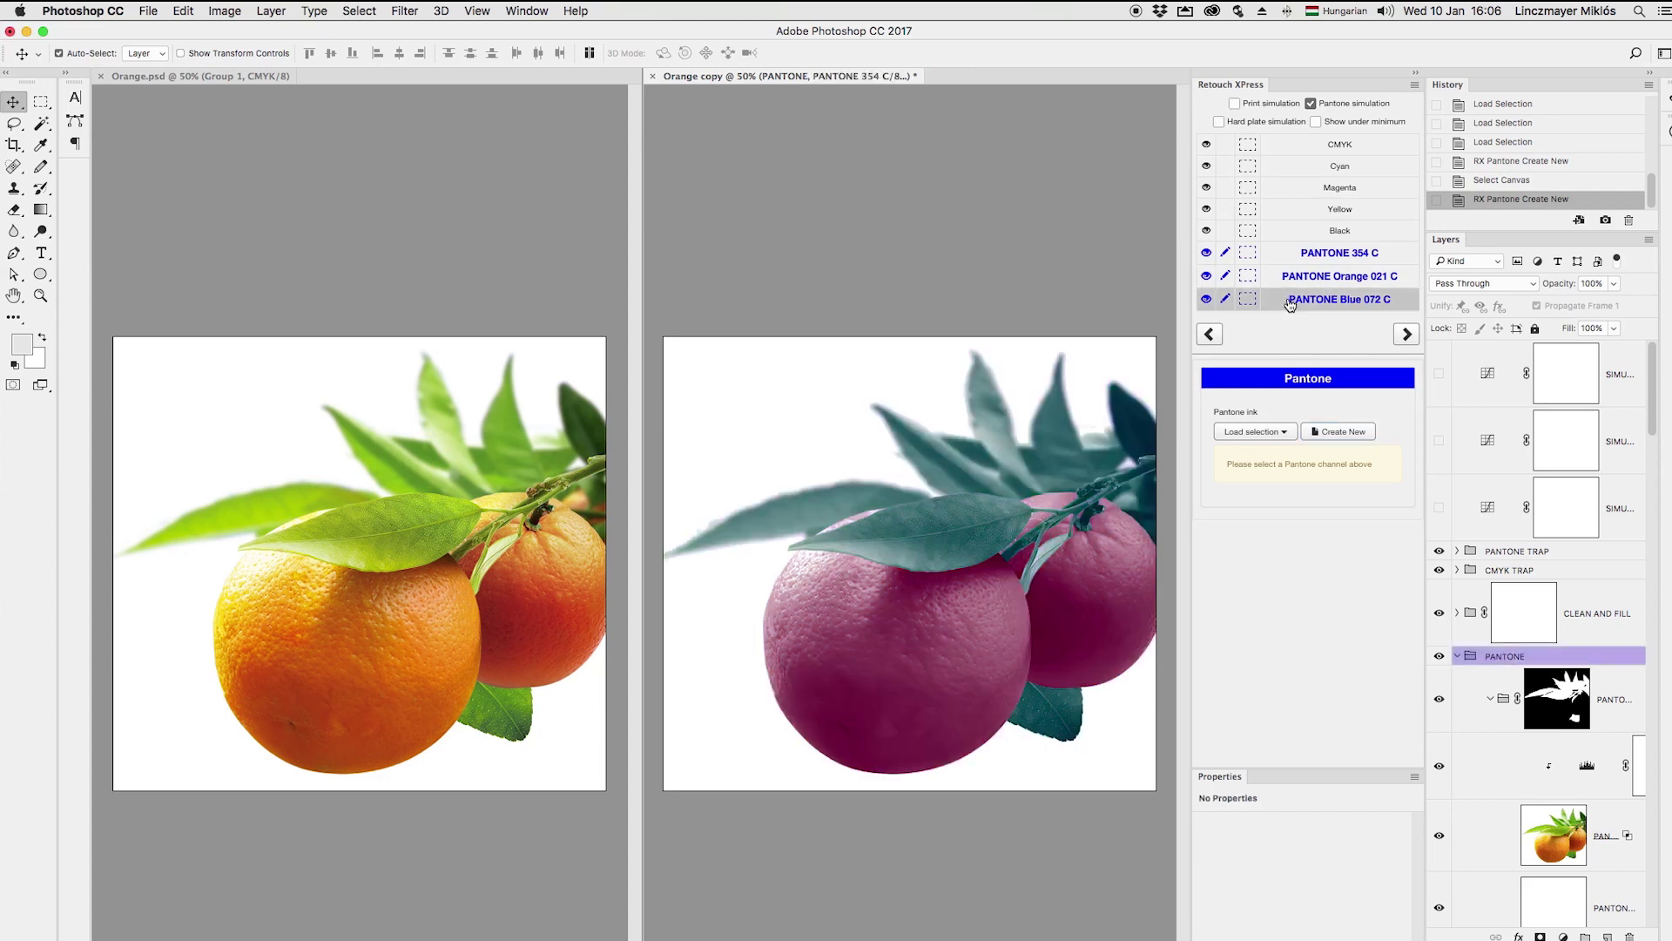
{"action": "left_click", "coordinate": [1334, 297]}
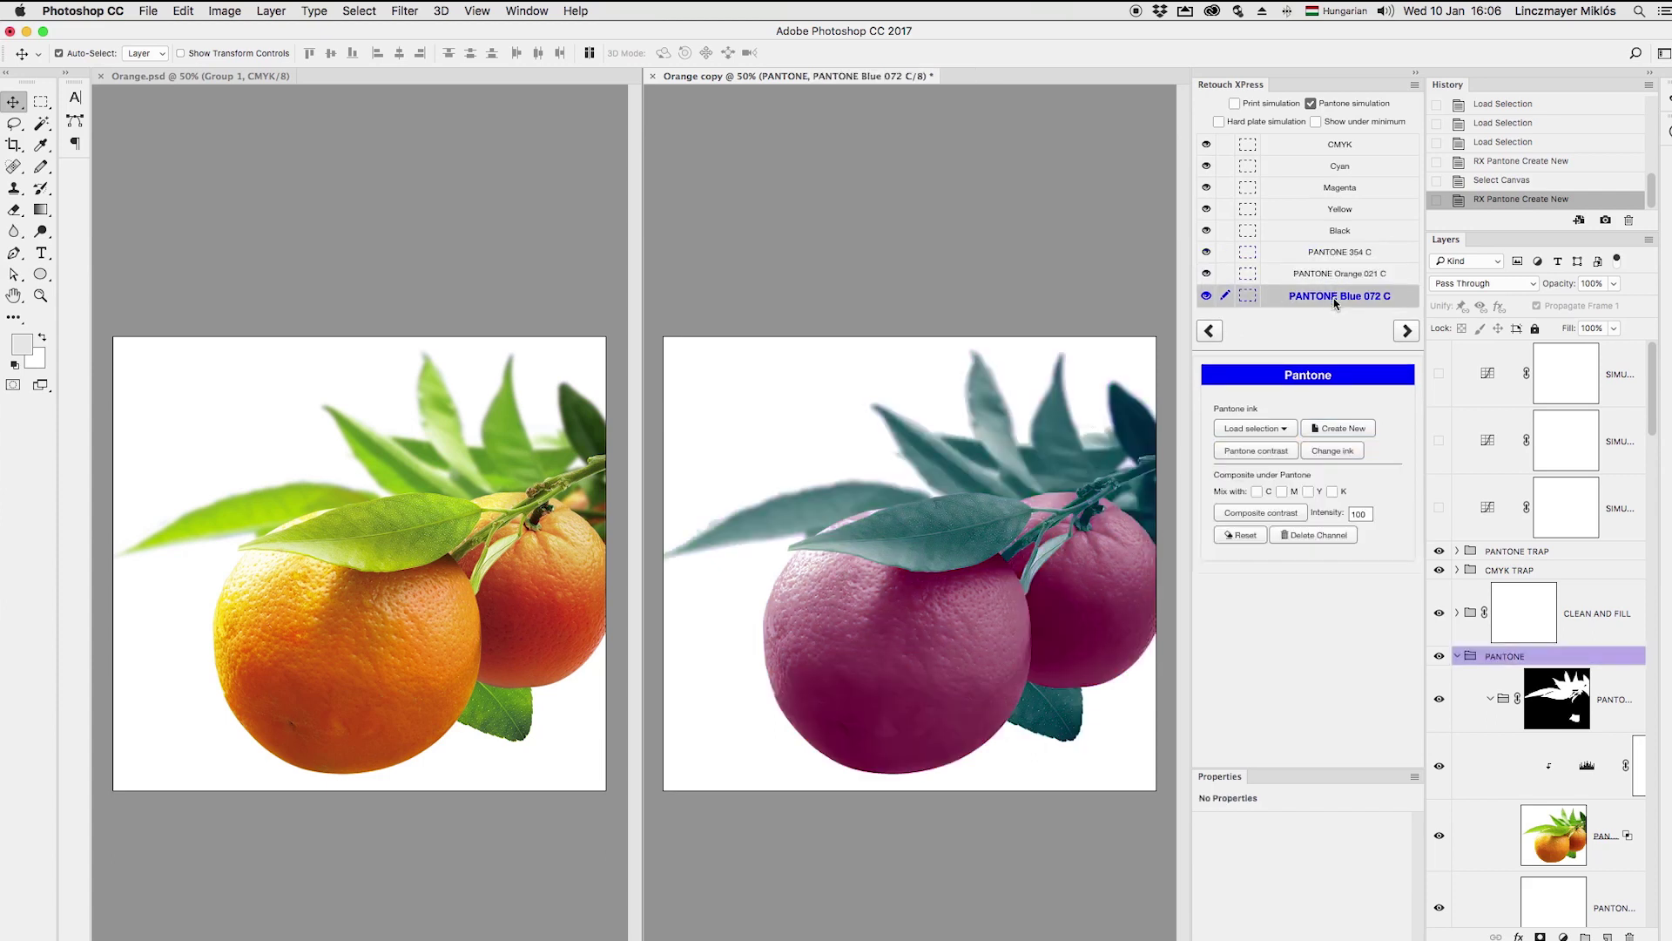
- Boost the Blue 072 C contrast with Levels white input 158 and turn off Pantone simulation
{"action": "left_click", "coordinate": [1275, 451]}
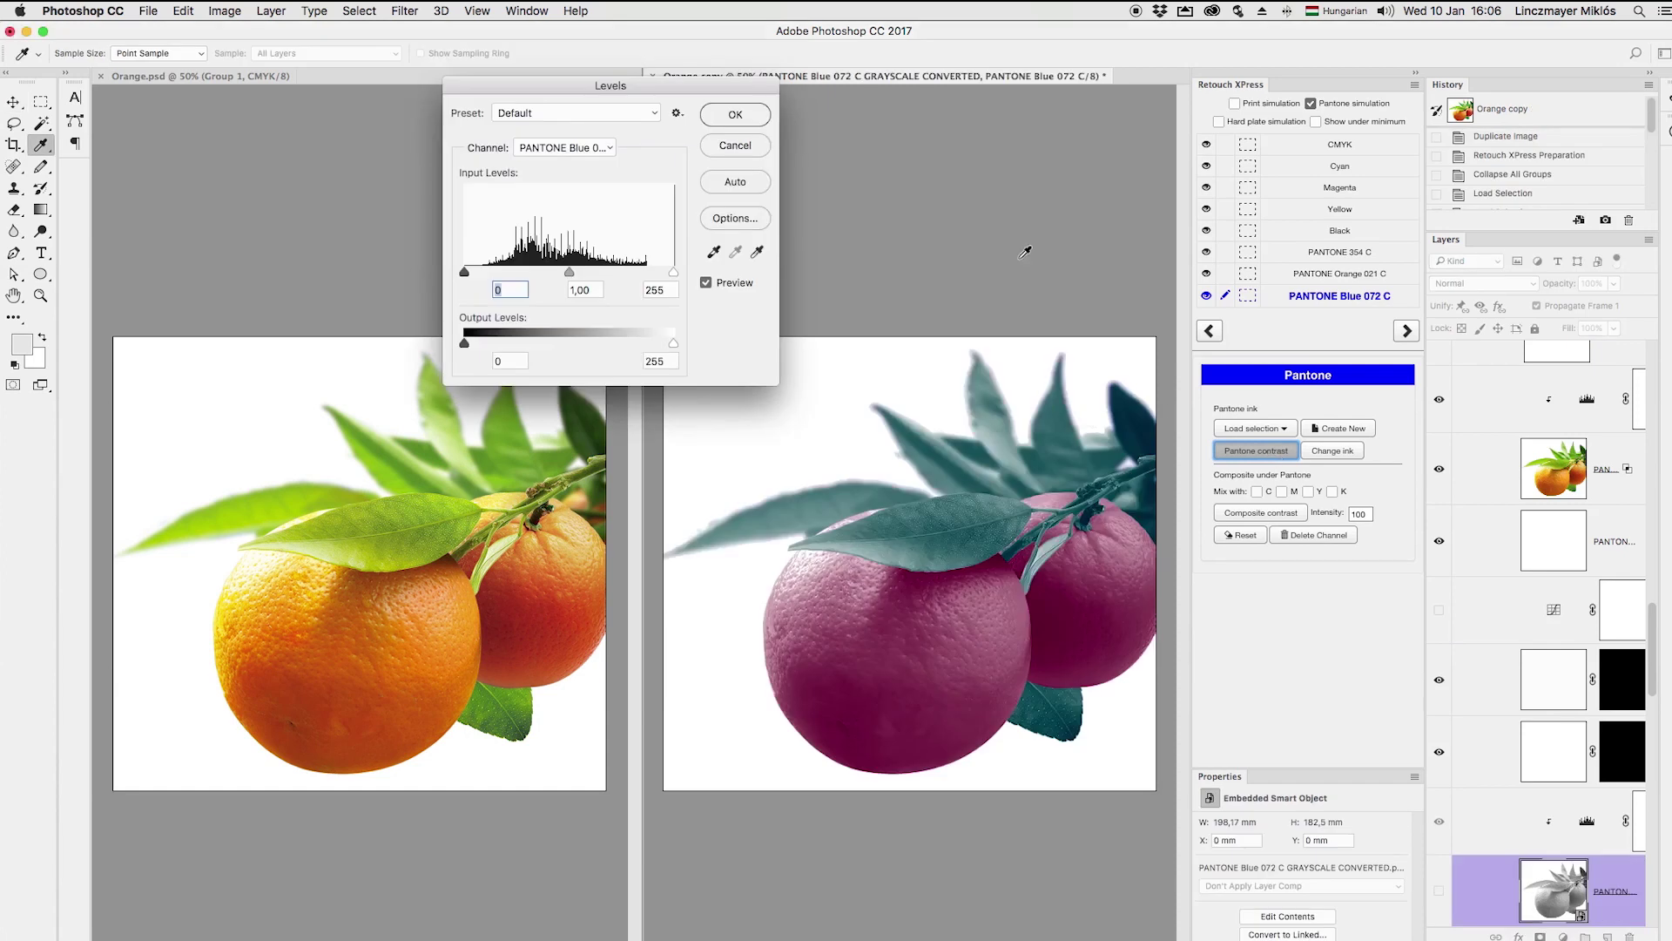
{"action": "left_click_drag", "start_coordinate": [672, 277], "coordinate": [595, 276]}
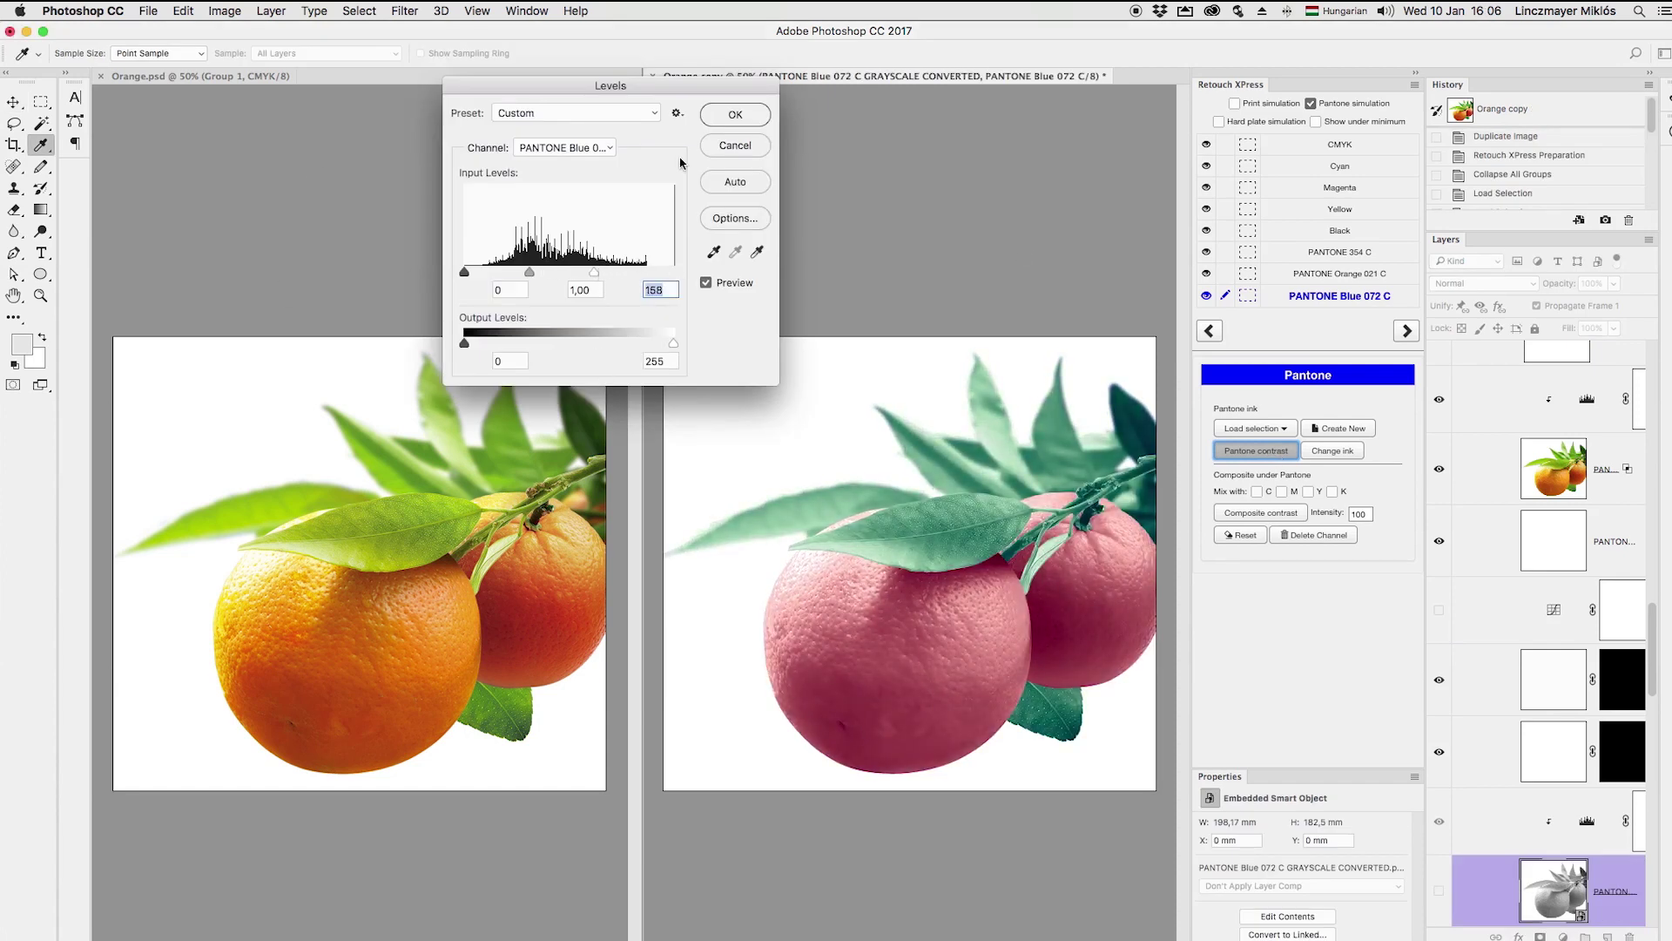
{"action": "left_click", "coordinate": [746, 114]}
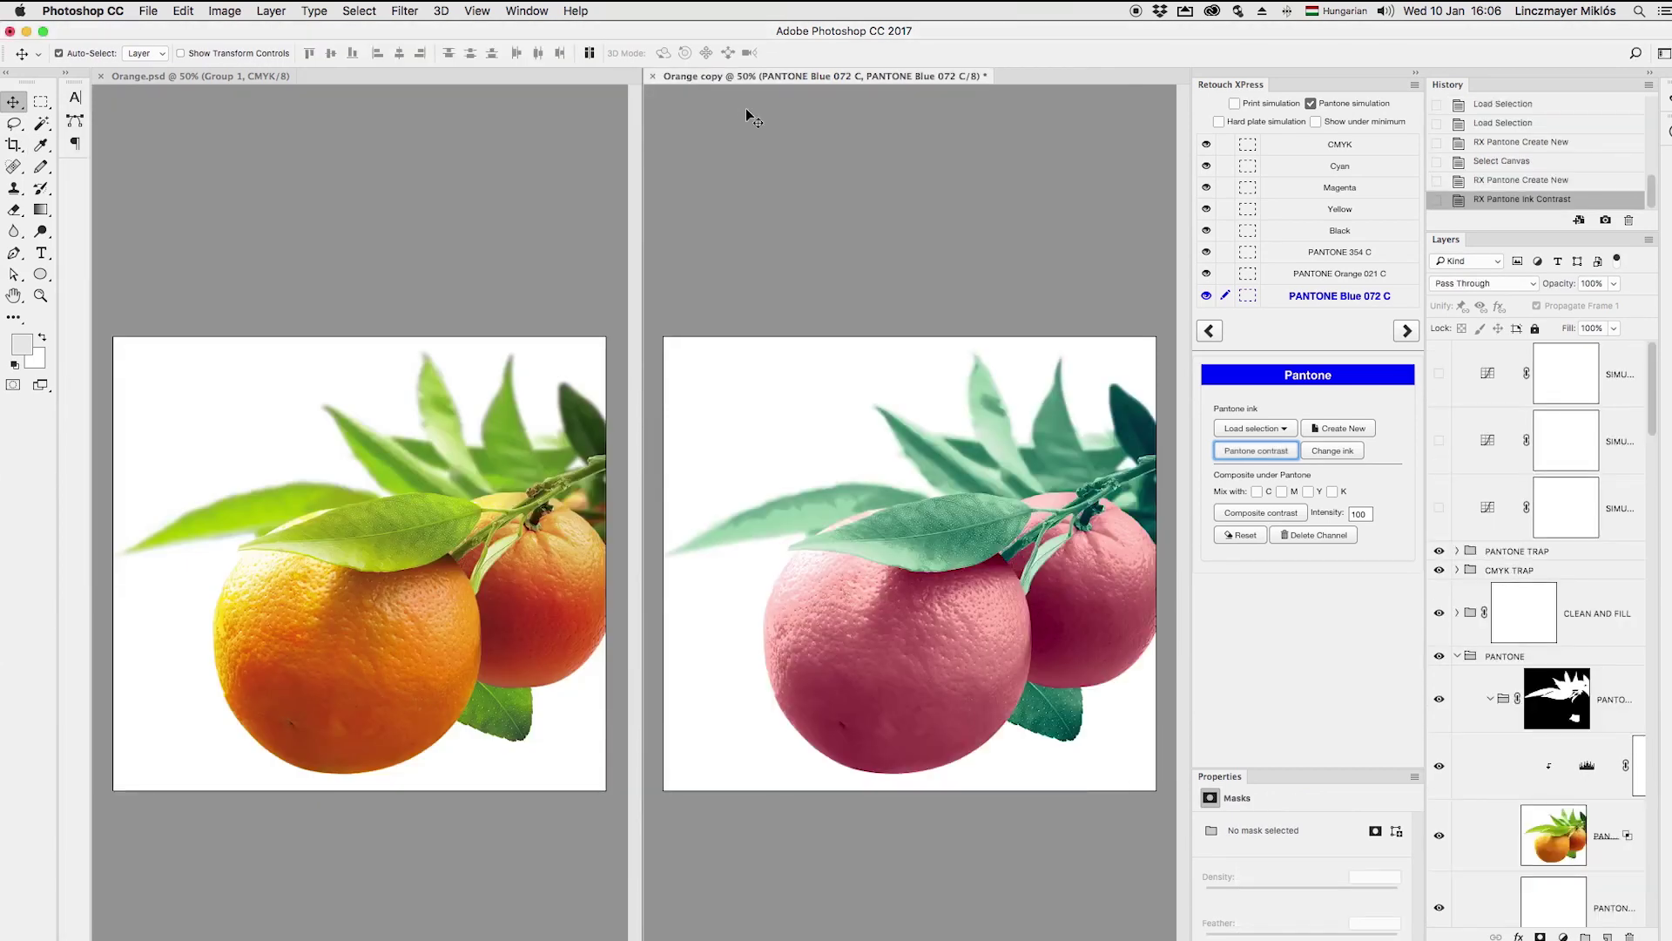
{"action": "left_click", "coordinate": [1310, 104]}
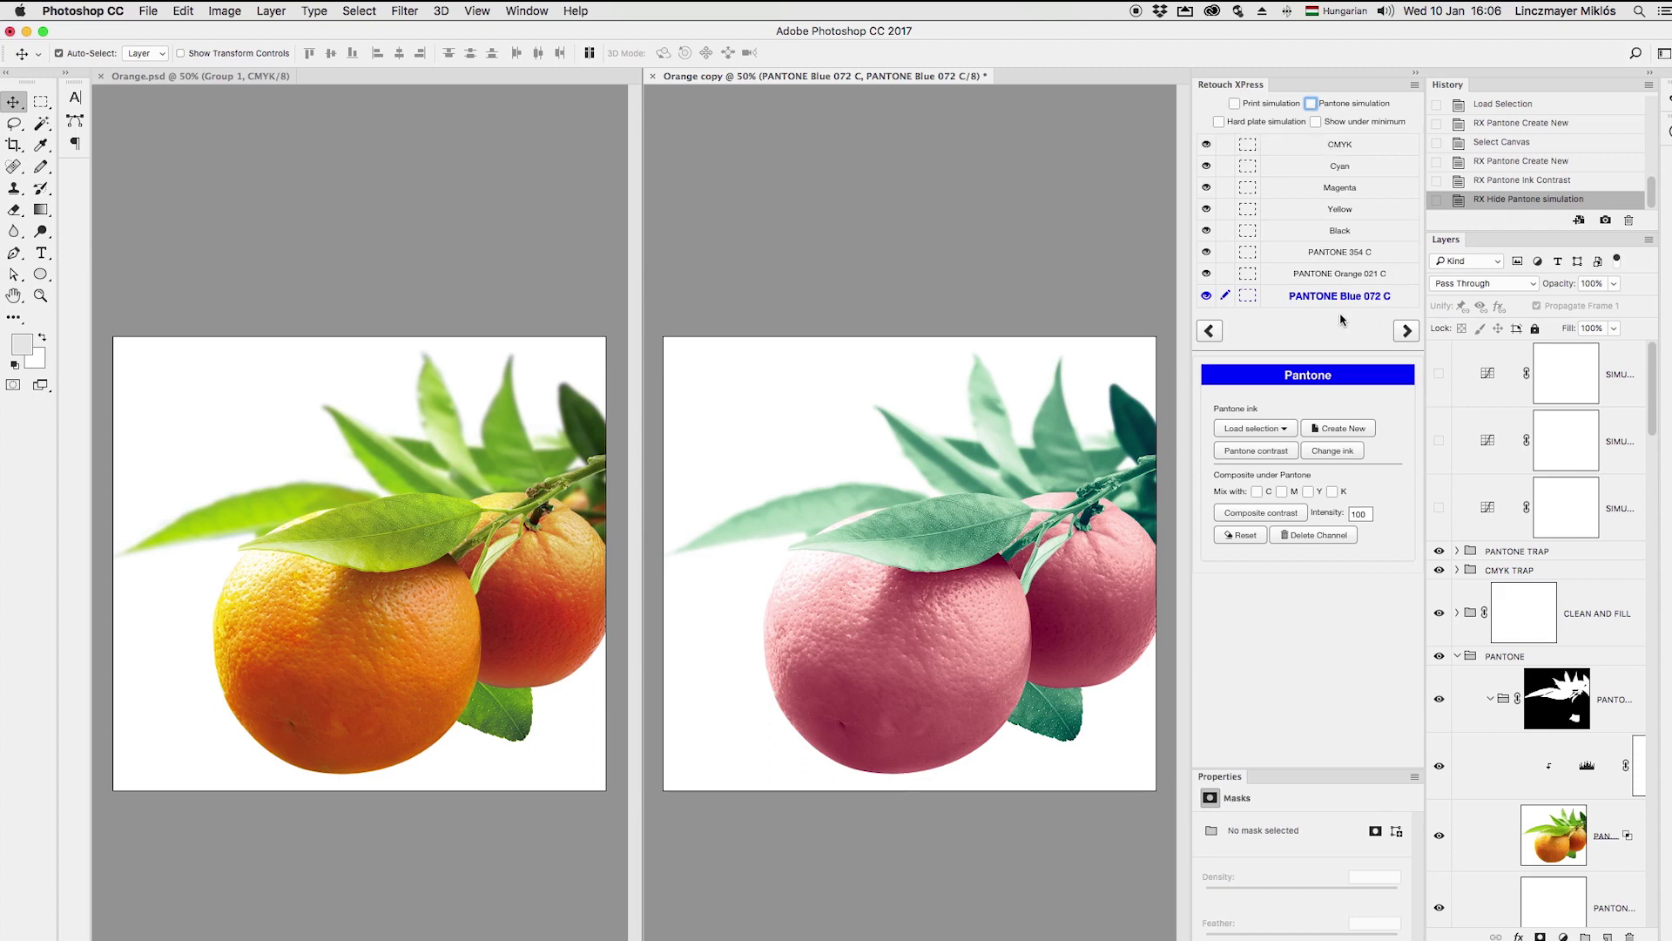
- Mix yellow into PANTONE Orange 021 C and set its Levels white input to 240
{"action": "left_click", "coordinate": [1344, 275]}
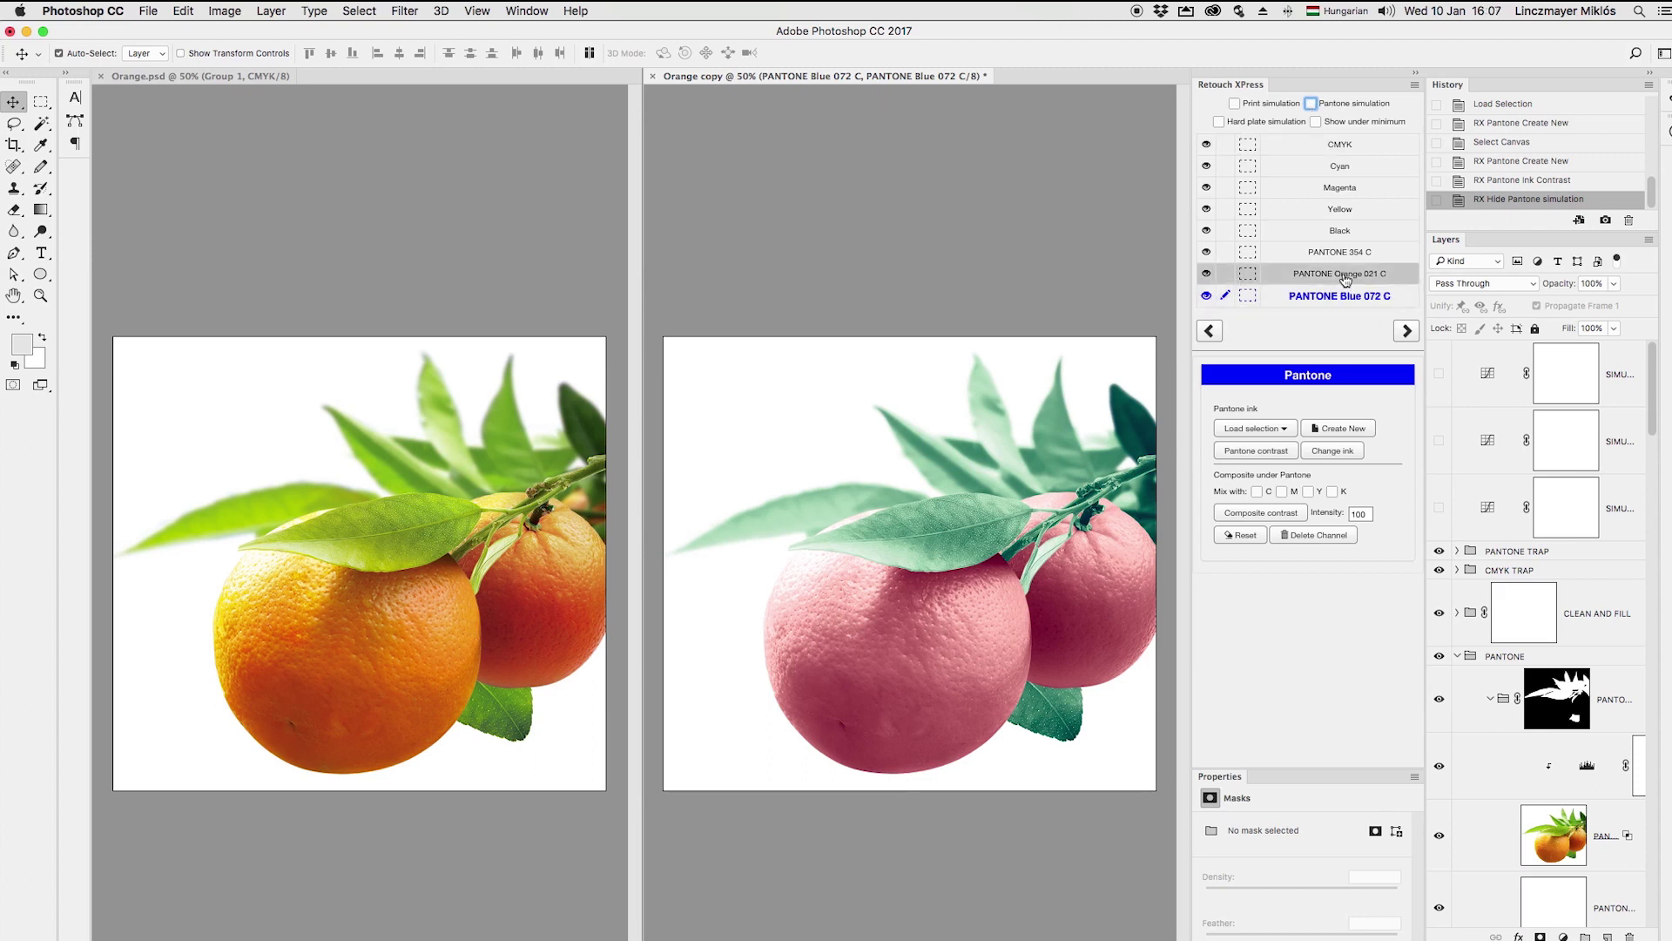
{"action": "left_click", "coordinate": [1308, 492]}
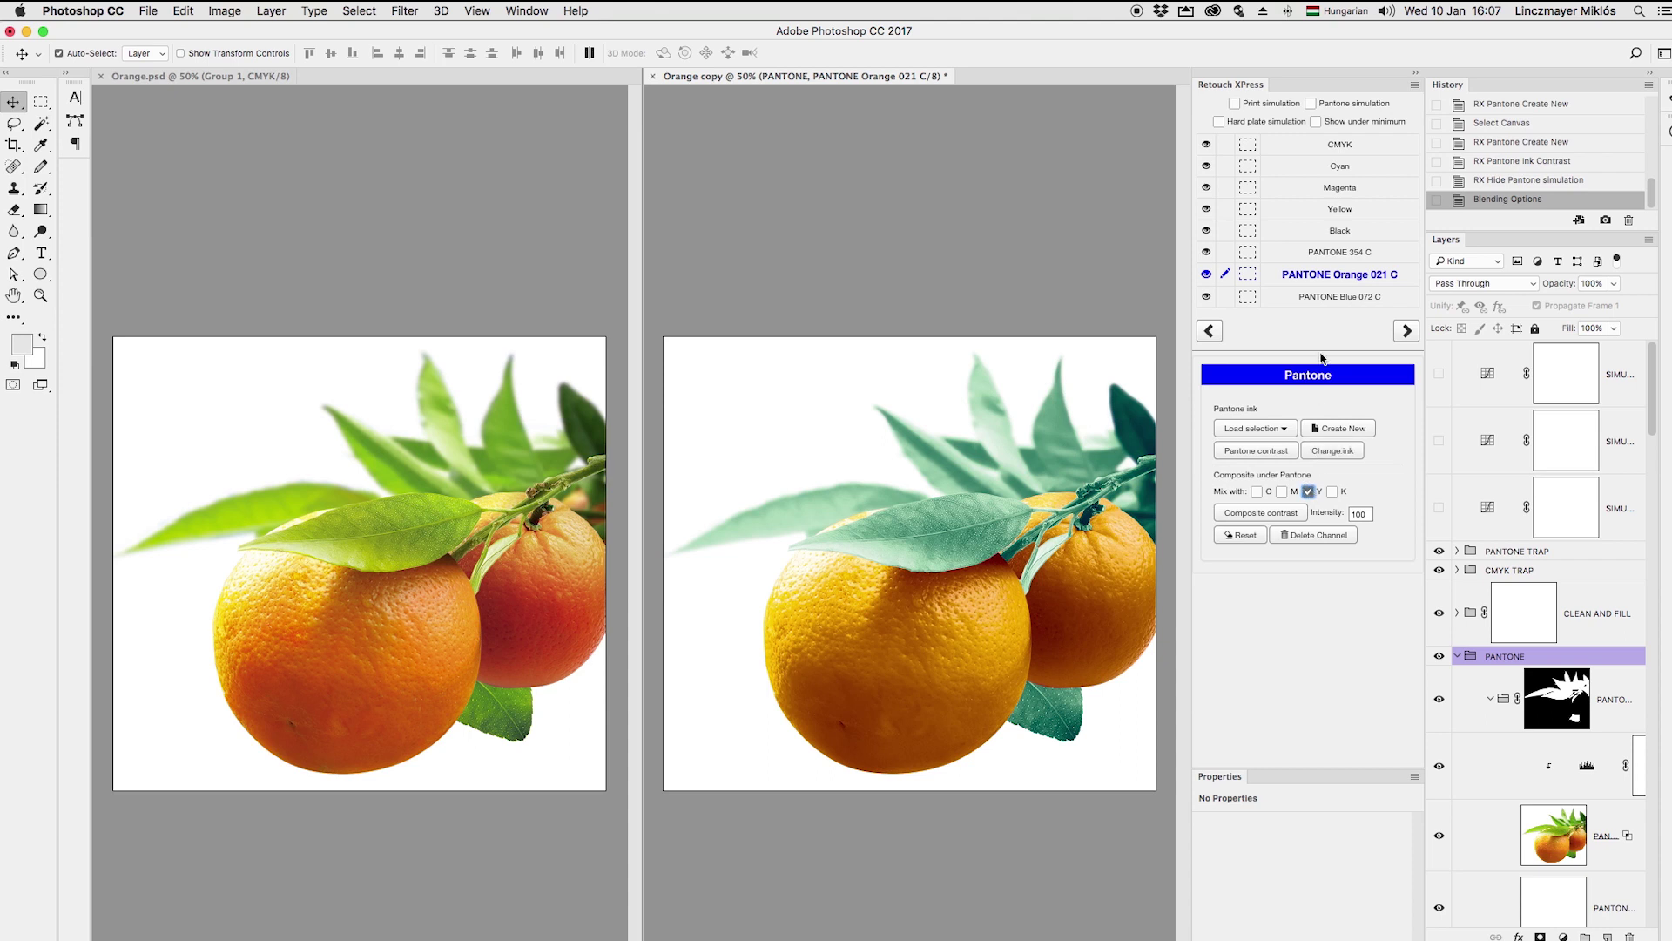
{"action": "left_click", "coordinate": [1257, 450]}
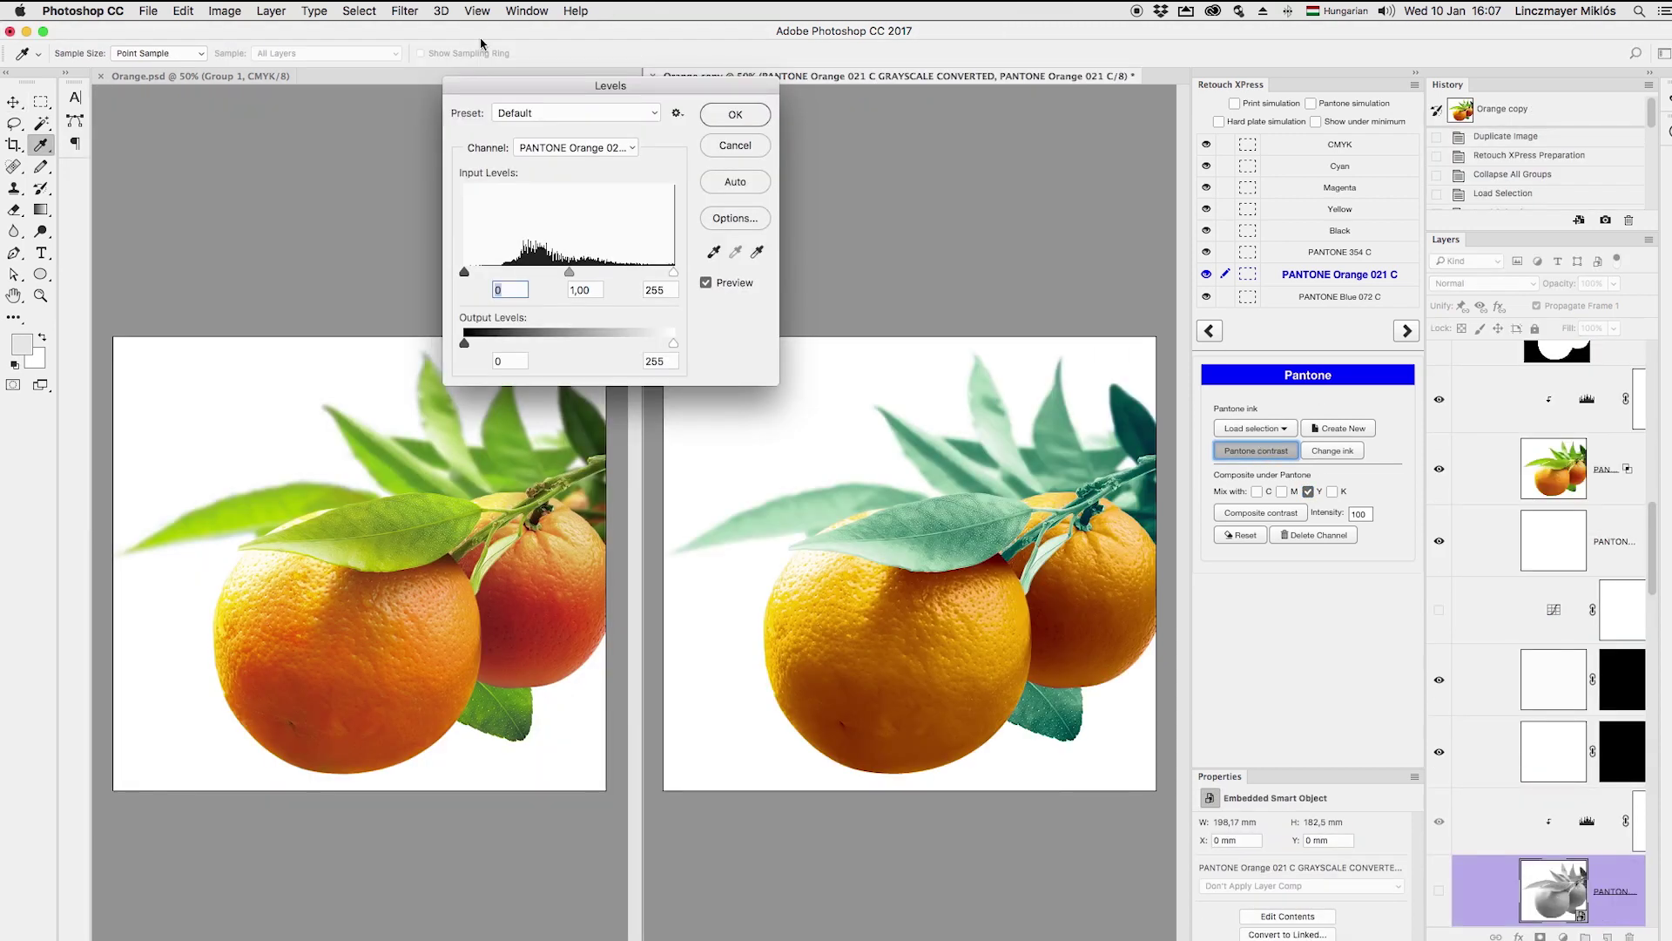
{"action": "left_click_drag", "start_coordinate": [673, 276], "coordinate": [663, 277]}
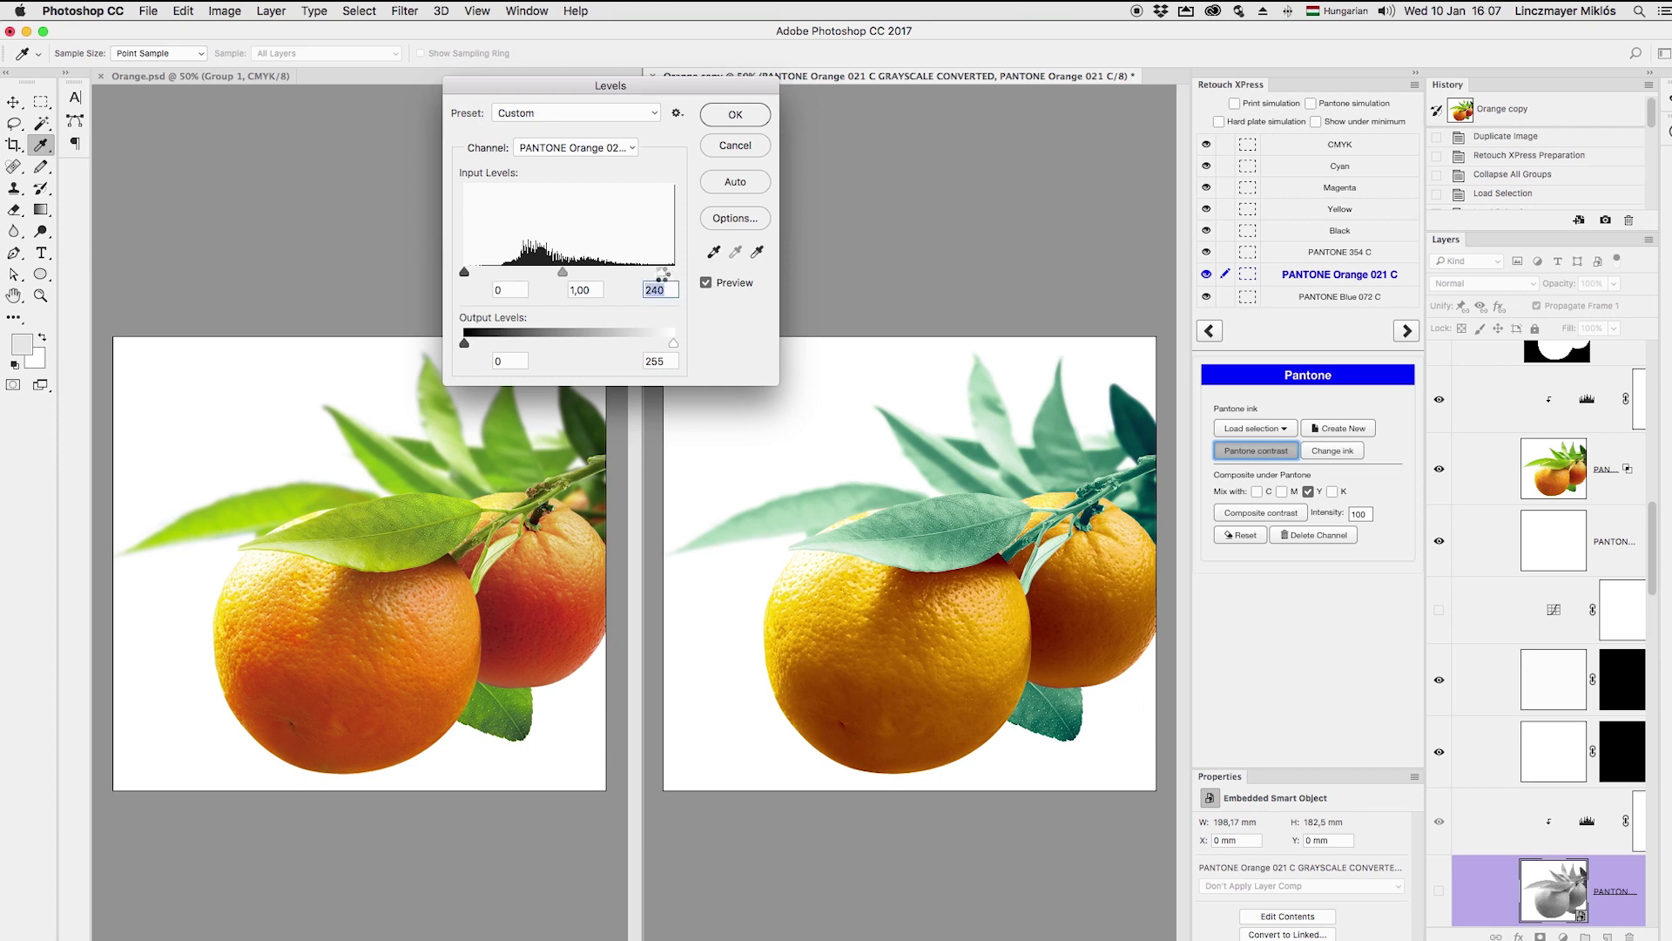
{"action": "key", "text": "Return"}
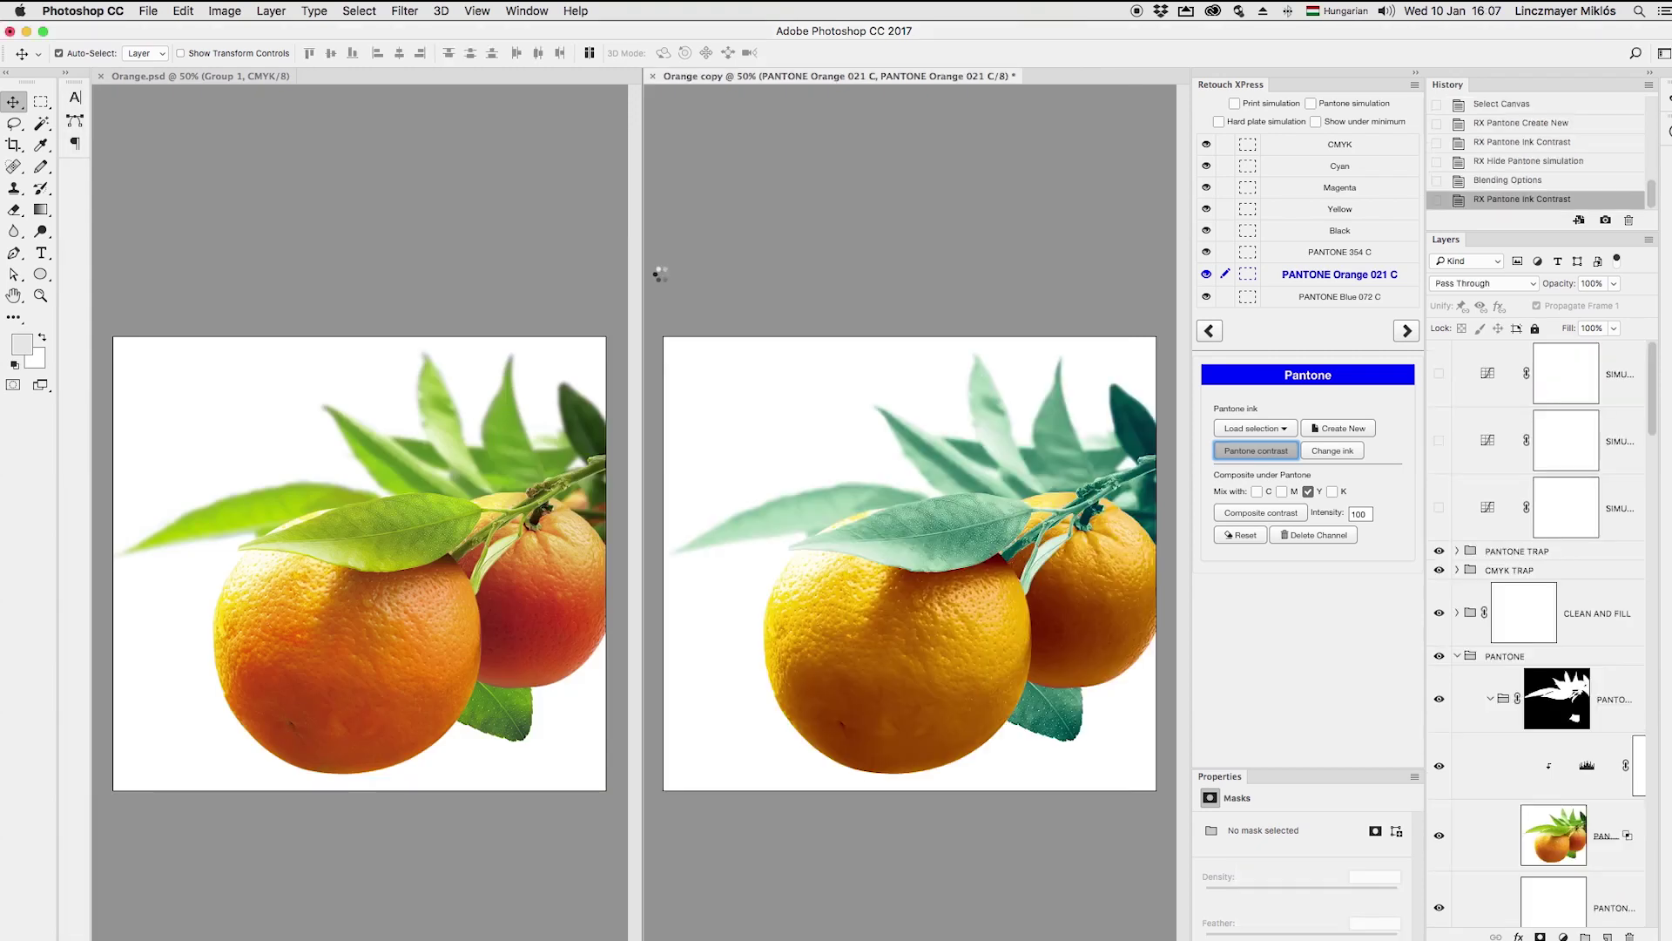
- Mix yellow into the PANTONE 354 C channel to turn the leaves green
{"action": "left_click", "coordinate": [1346, 253]}
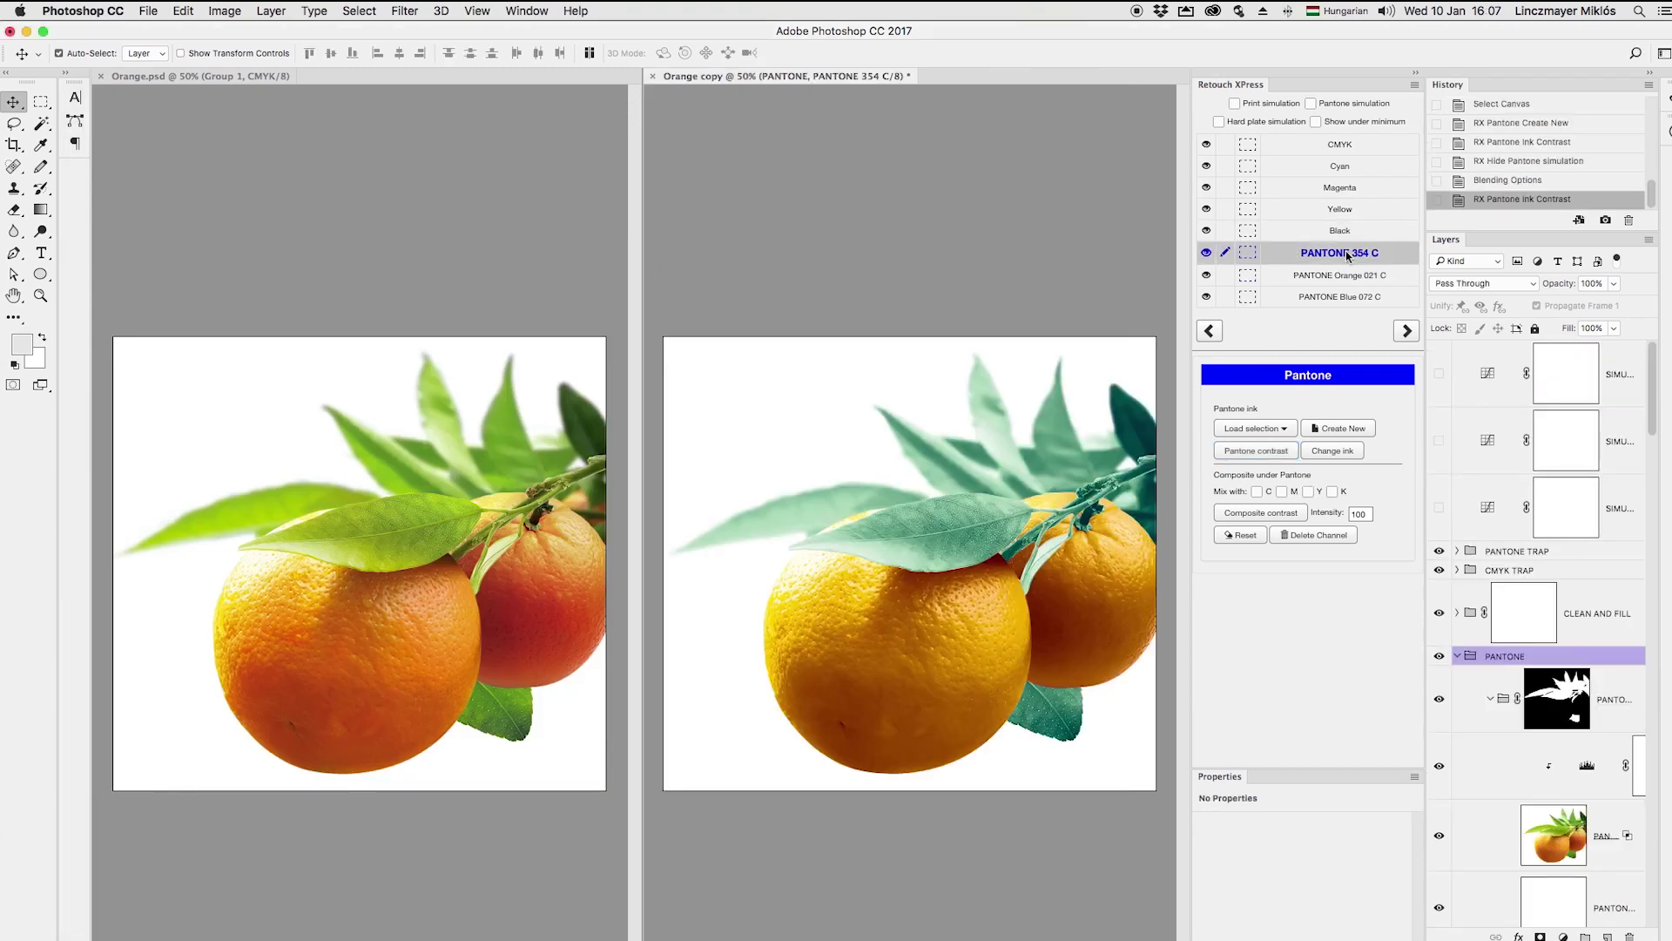
{"action": "left_click", "coordinate": [1309, 493]}
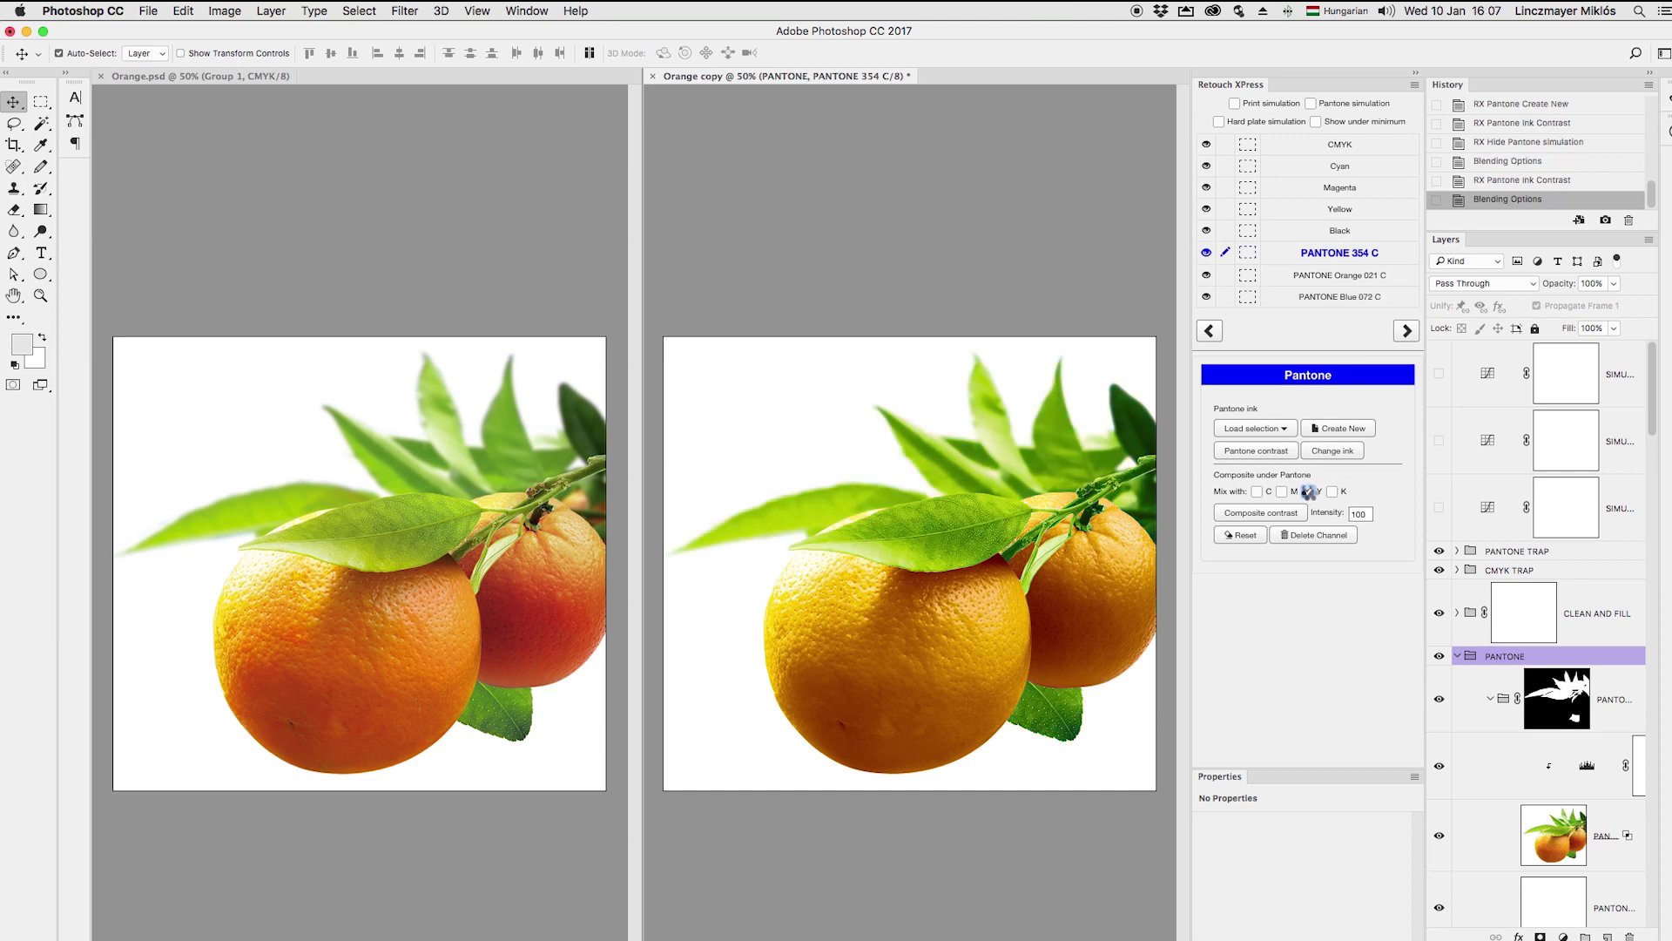
{"action": "left_click", "coordinate": [918, 631], "text": "super"}
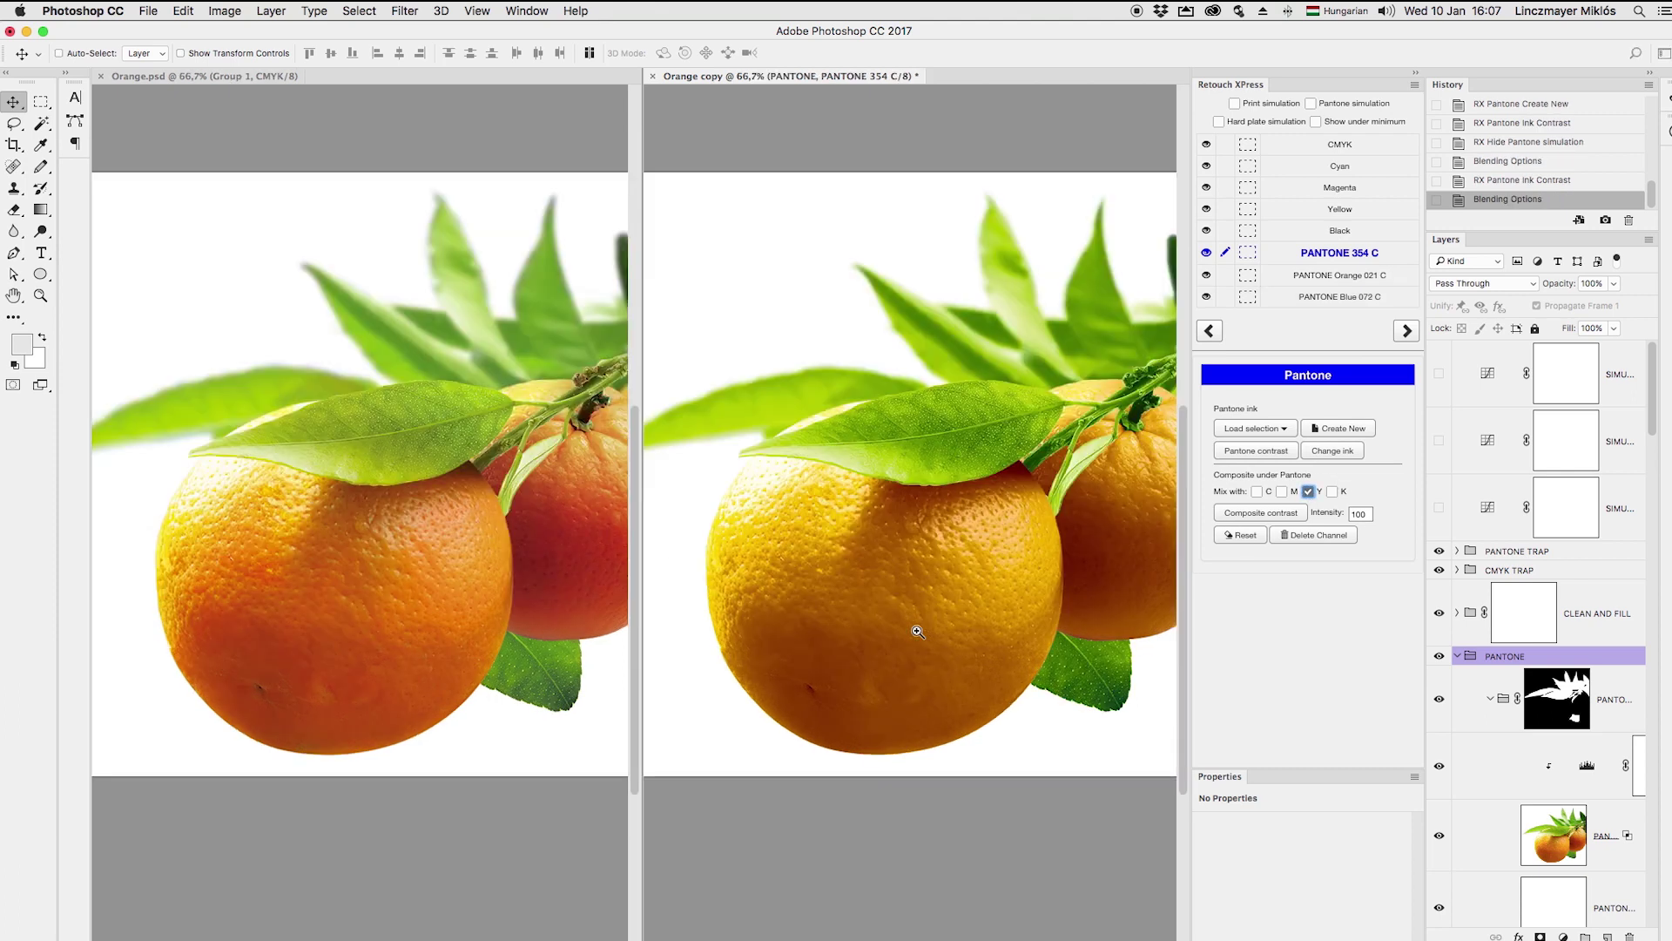
- Brighten the PANTONE Blue 072 C midtones with a Levels gamma of 1.37
{"action": "left_click", "coordinate": [1348, 296]}
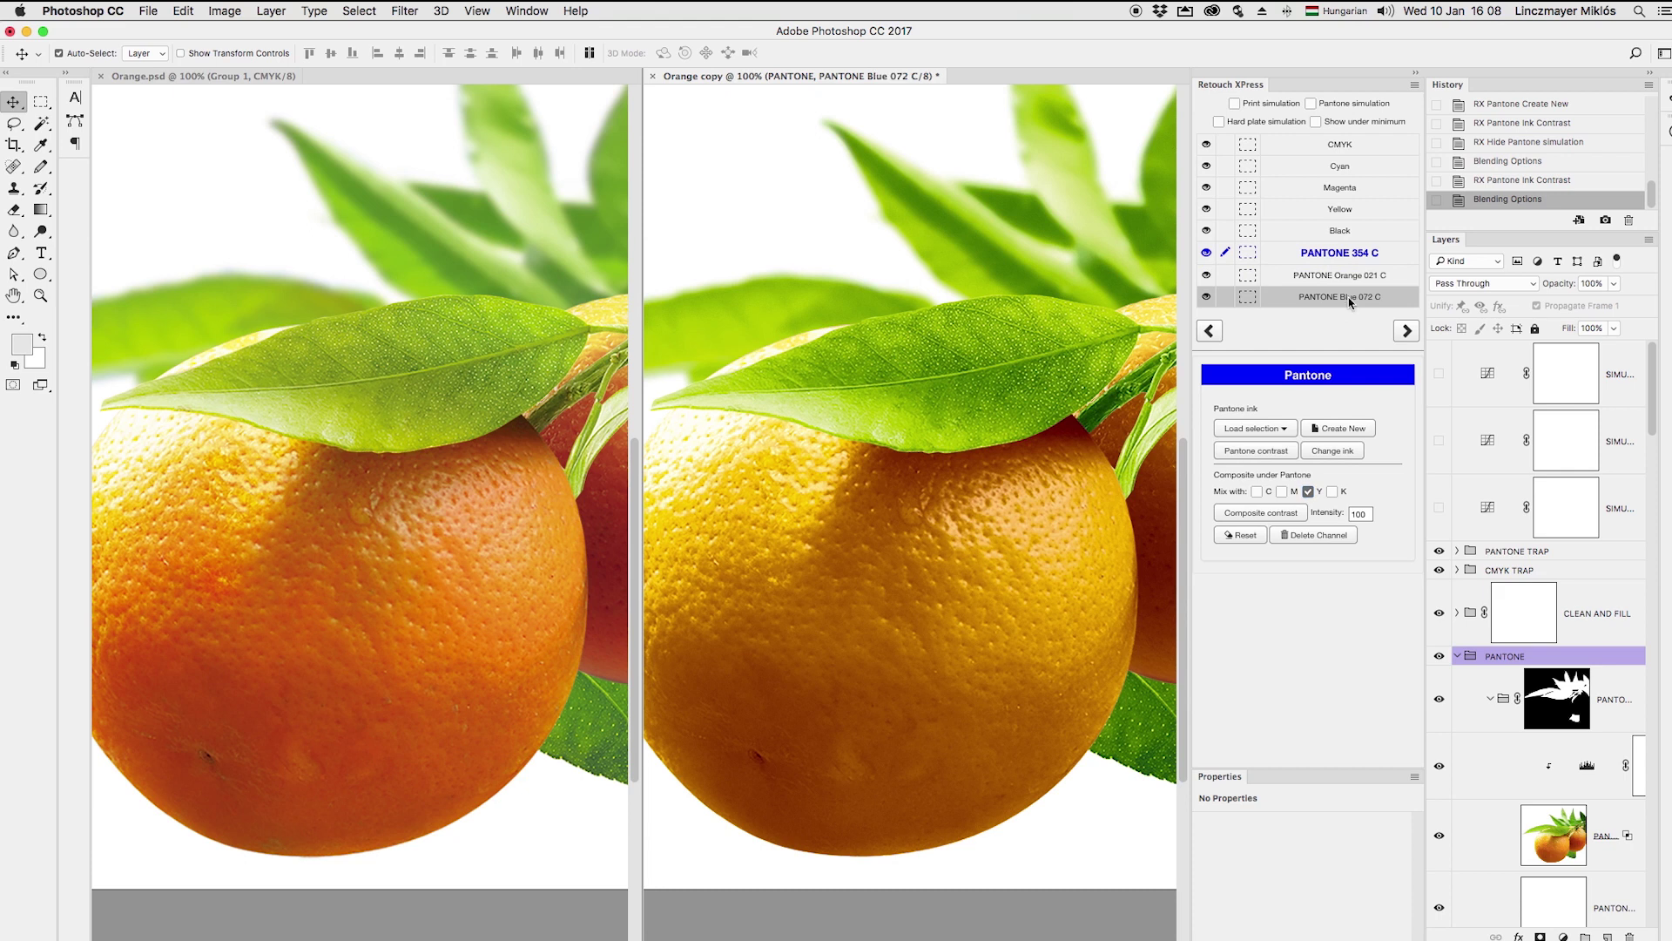
{"action": "left_click", "coordinate": [1267, 452]}
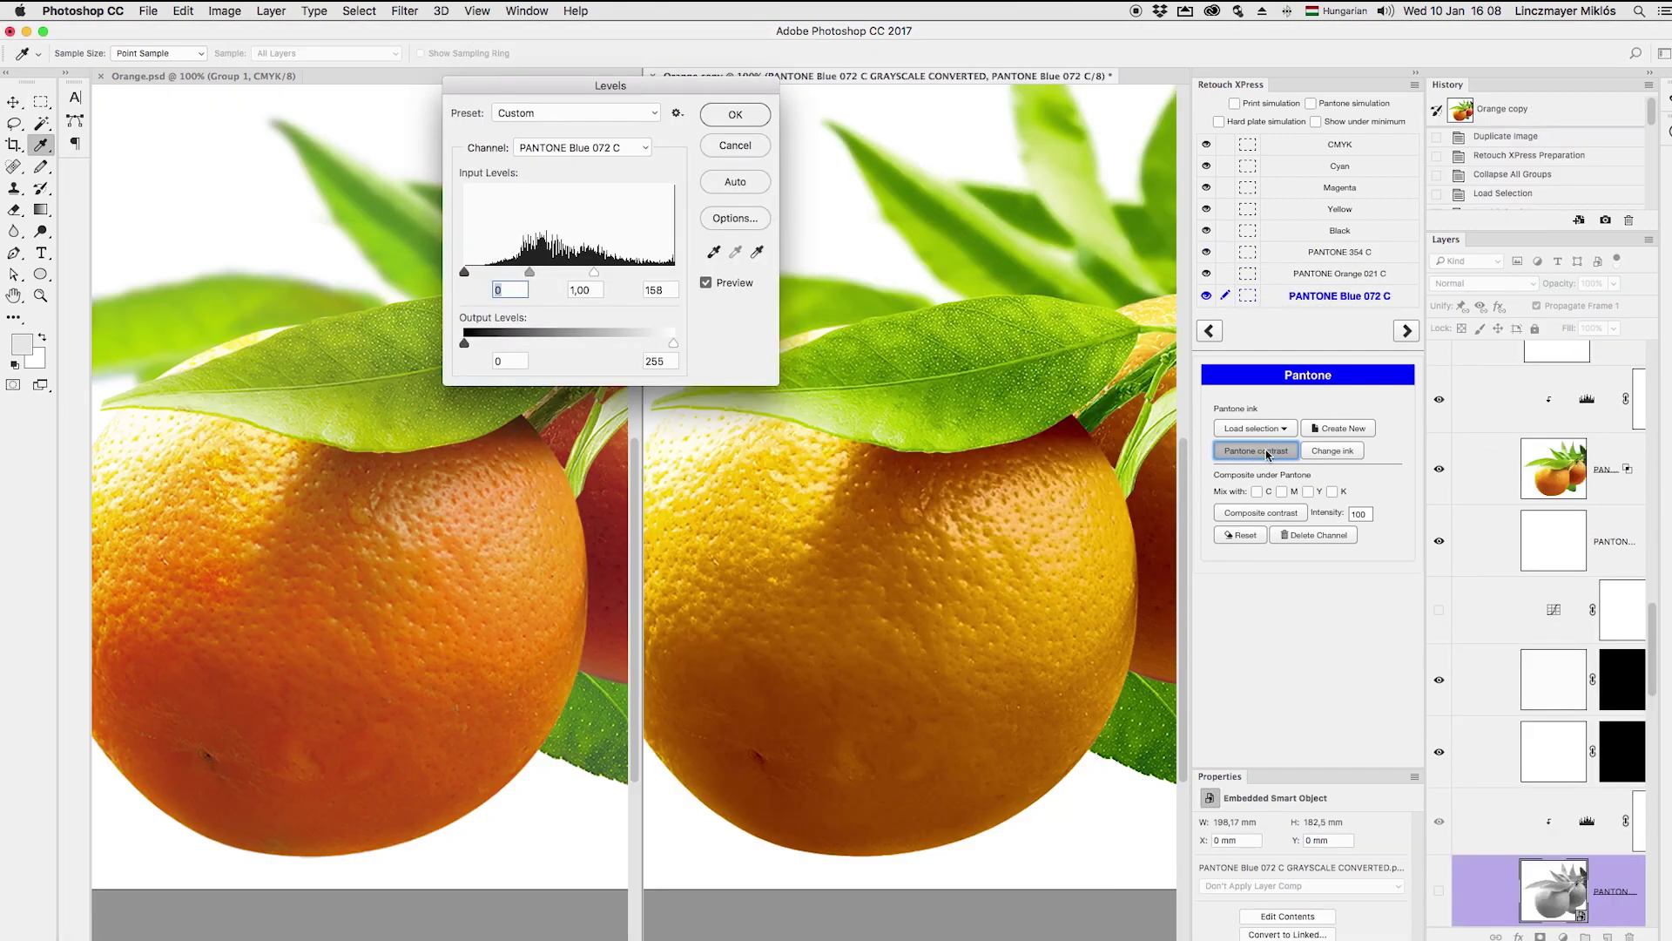
{"action": "left_click_drag", "start_coordinate": [683, 89], "coordinate": [770, 13]}
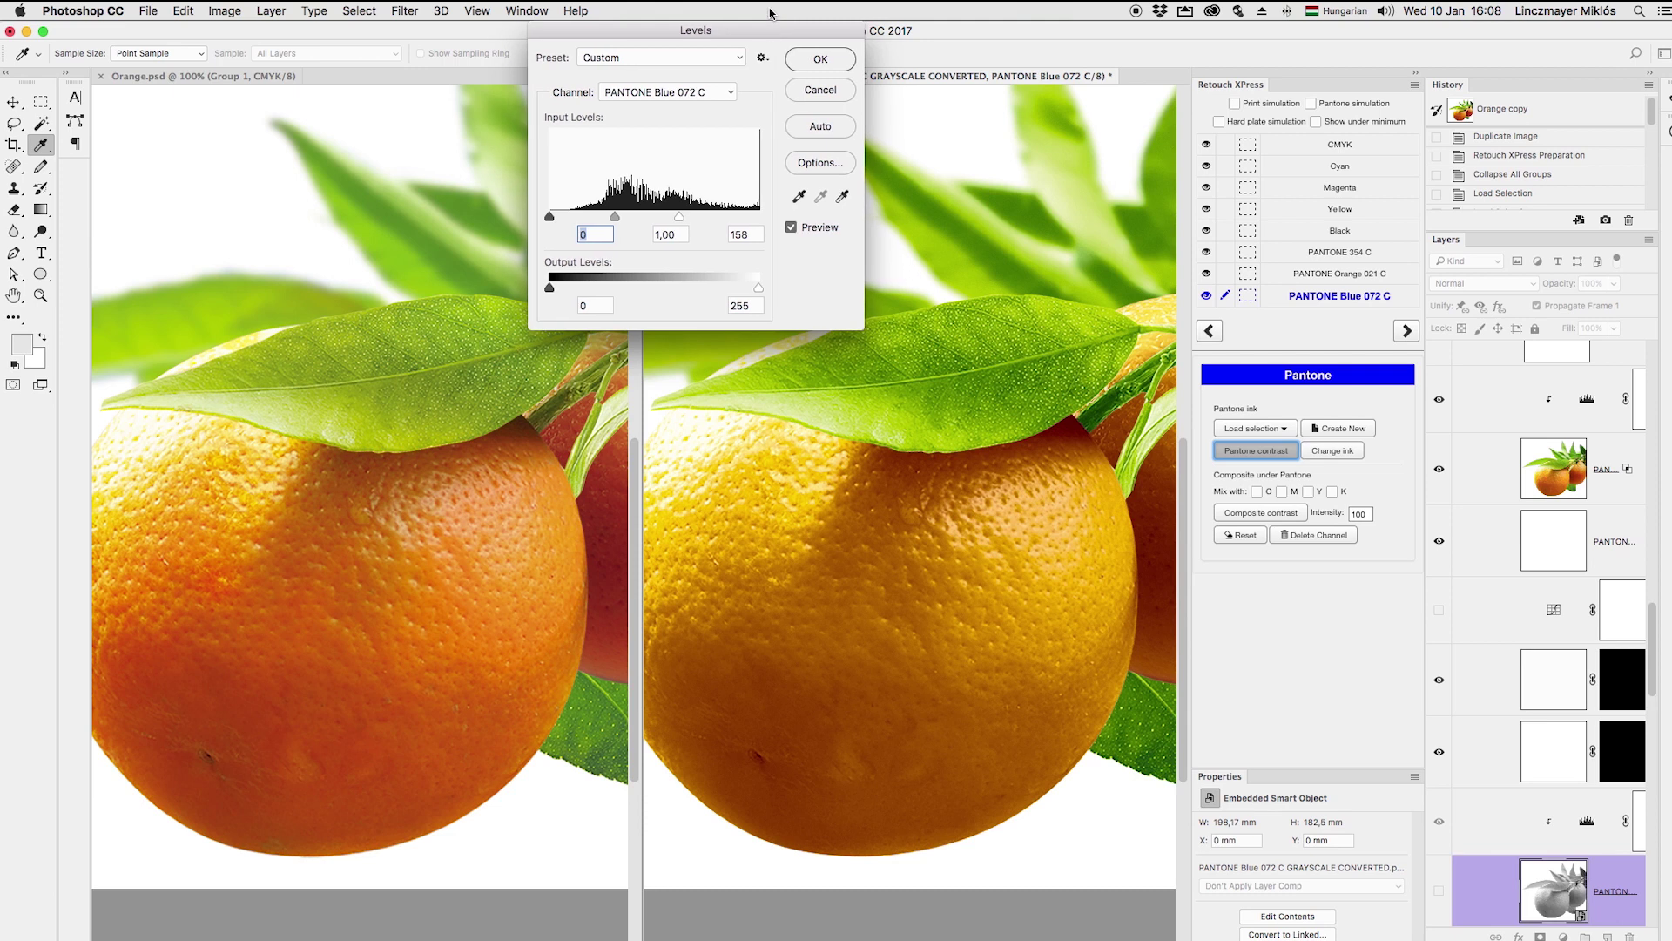
{"action": "left_click_drag", "start_coordinate": [614, 220], "coordinate": [599, 219]}
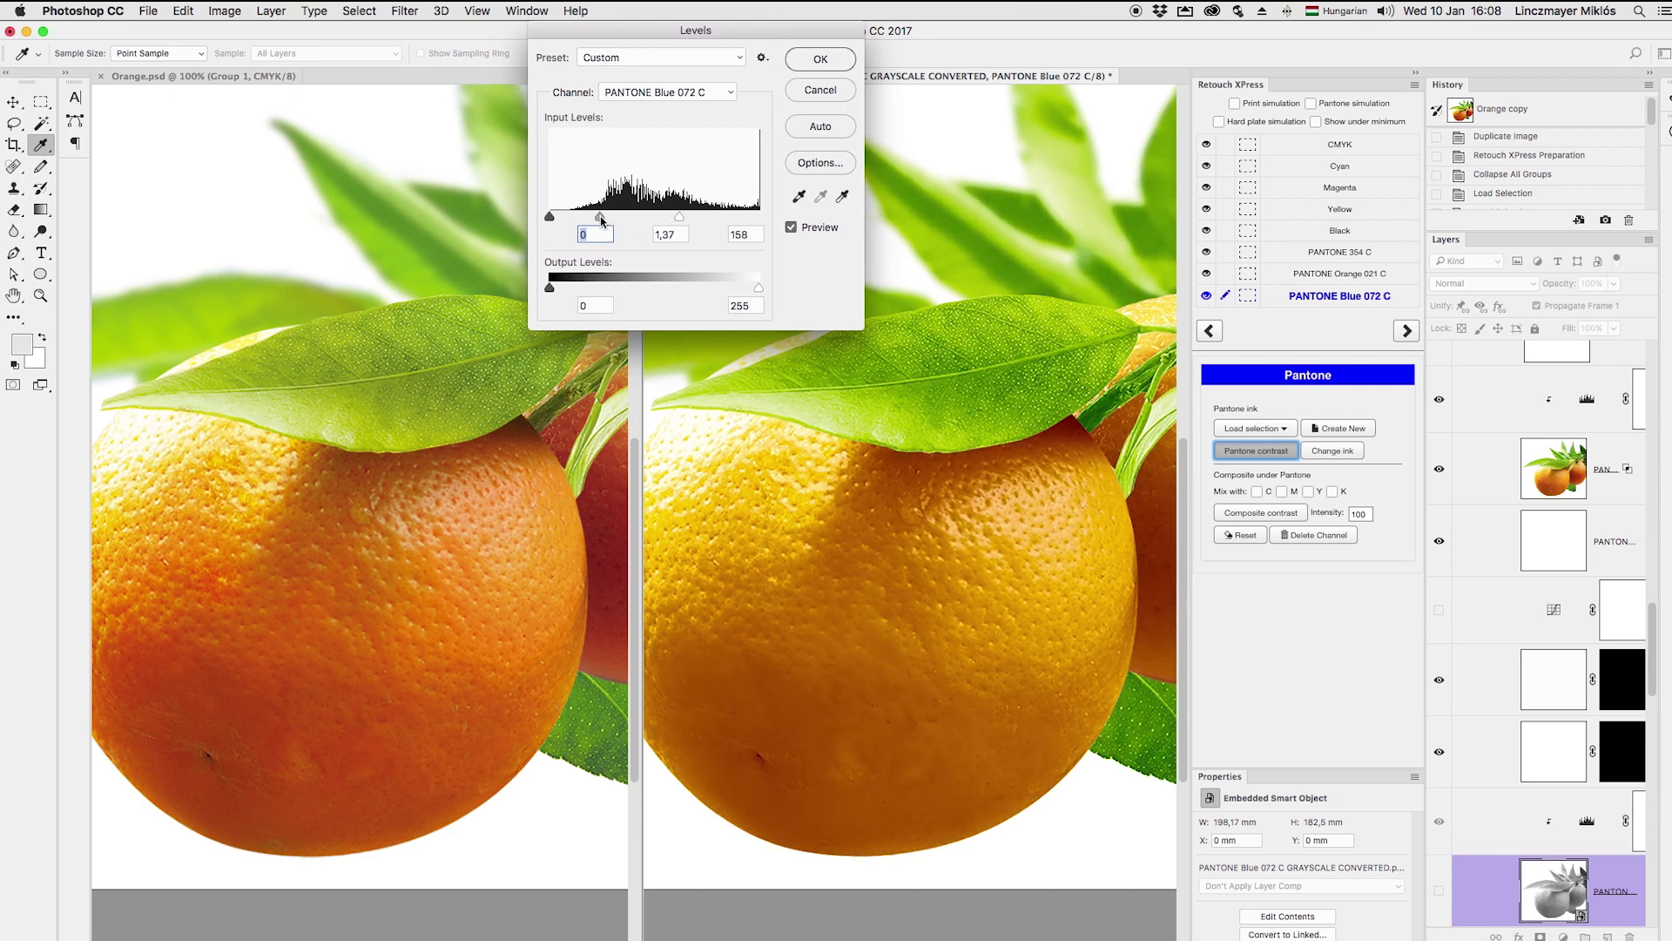
{"action": "left_click", "coordinate": [838, 61]}
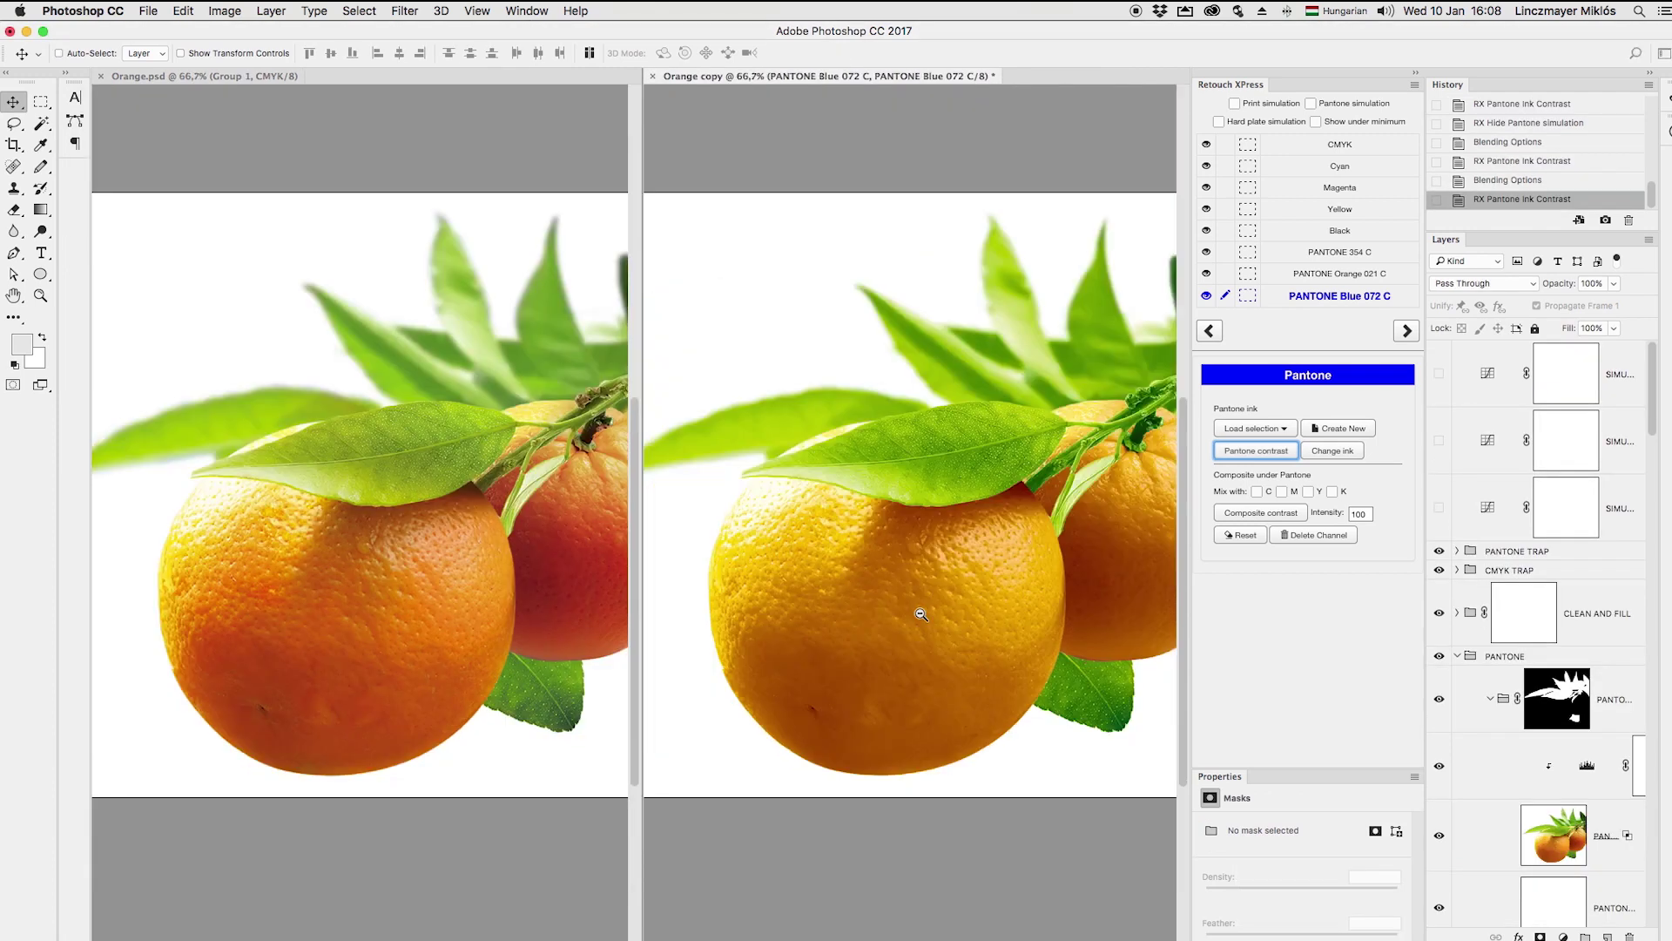
- Set the PANTONE Orange 021 C channel's Levels black input to 34
{"action": "left_click", "coordinate": [1341, 276]}
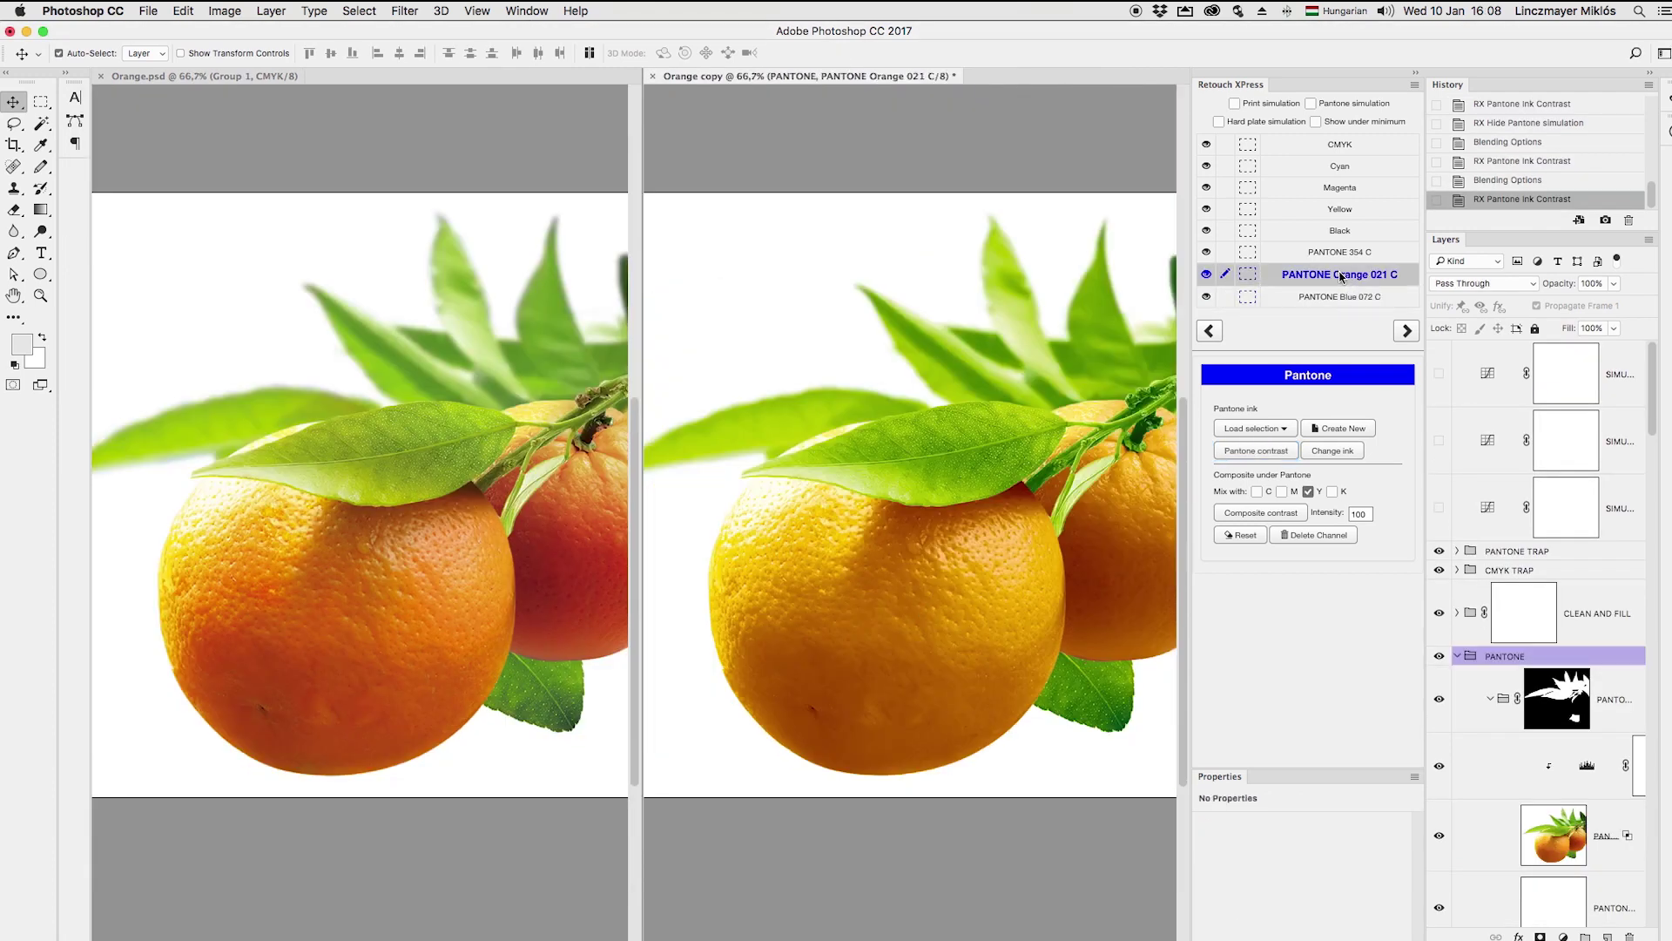
{"action": "left_click", "coordinate": [1276, 451]}
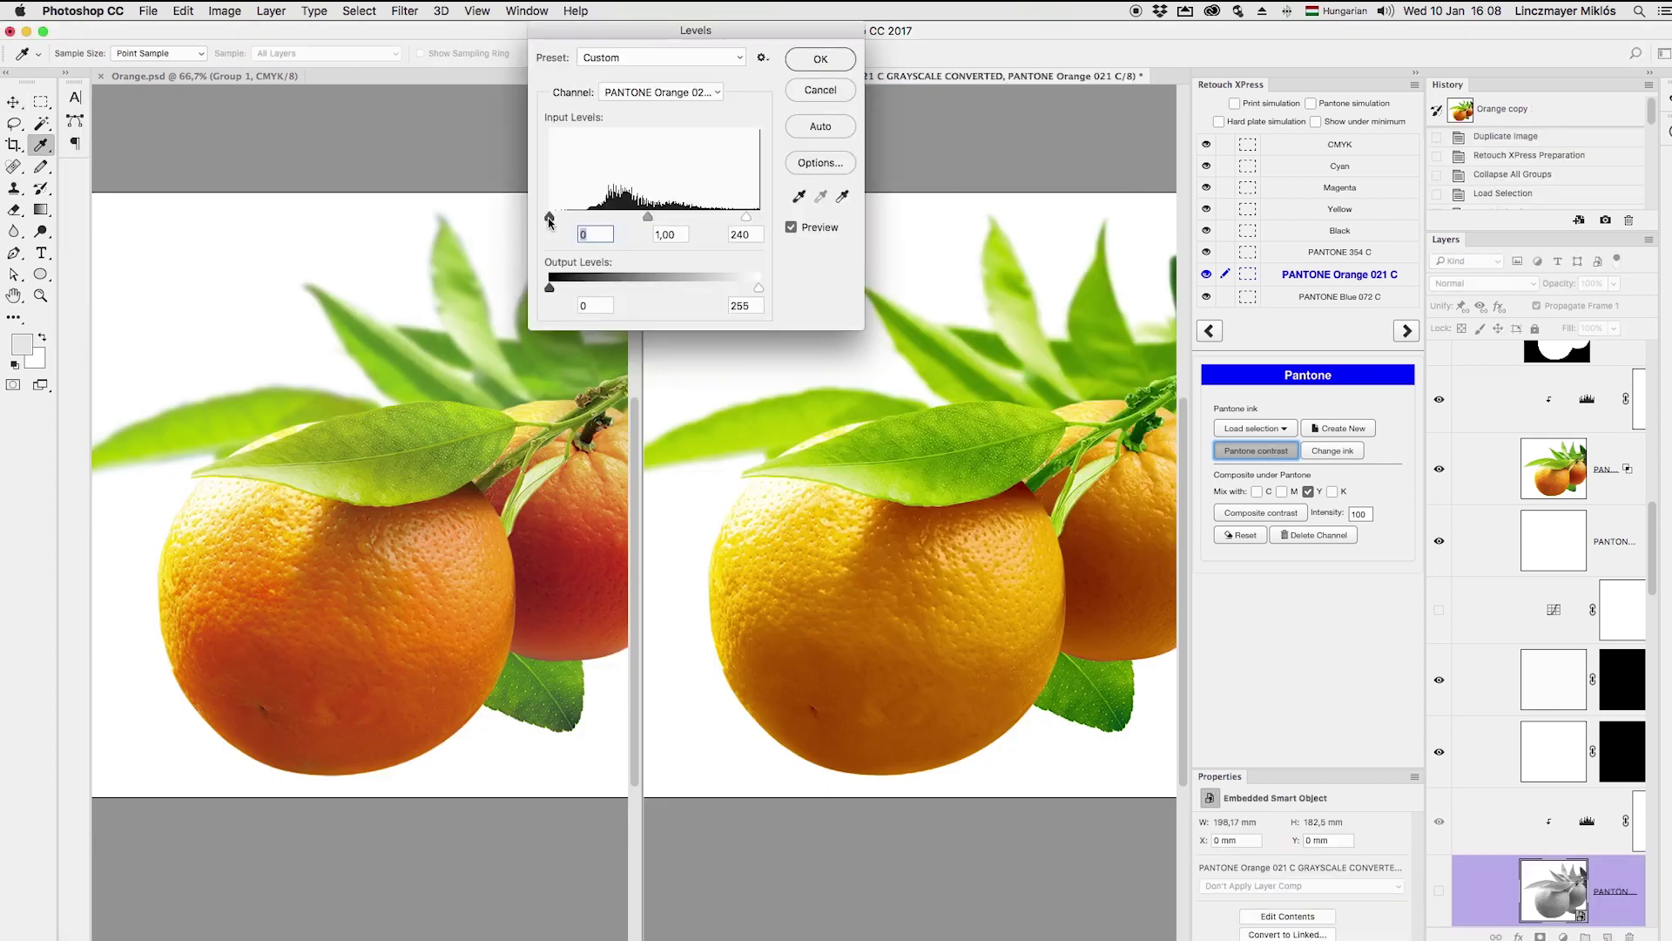
{"action": "left_click_drag", "start_coordinate": [552, 222], "coordinate": [579, 222]}
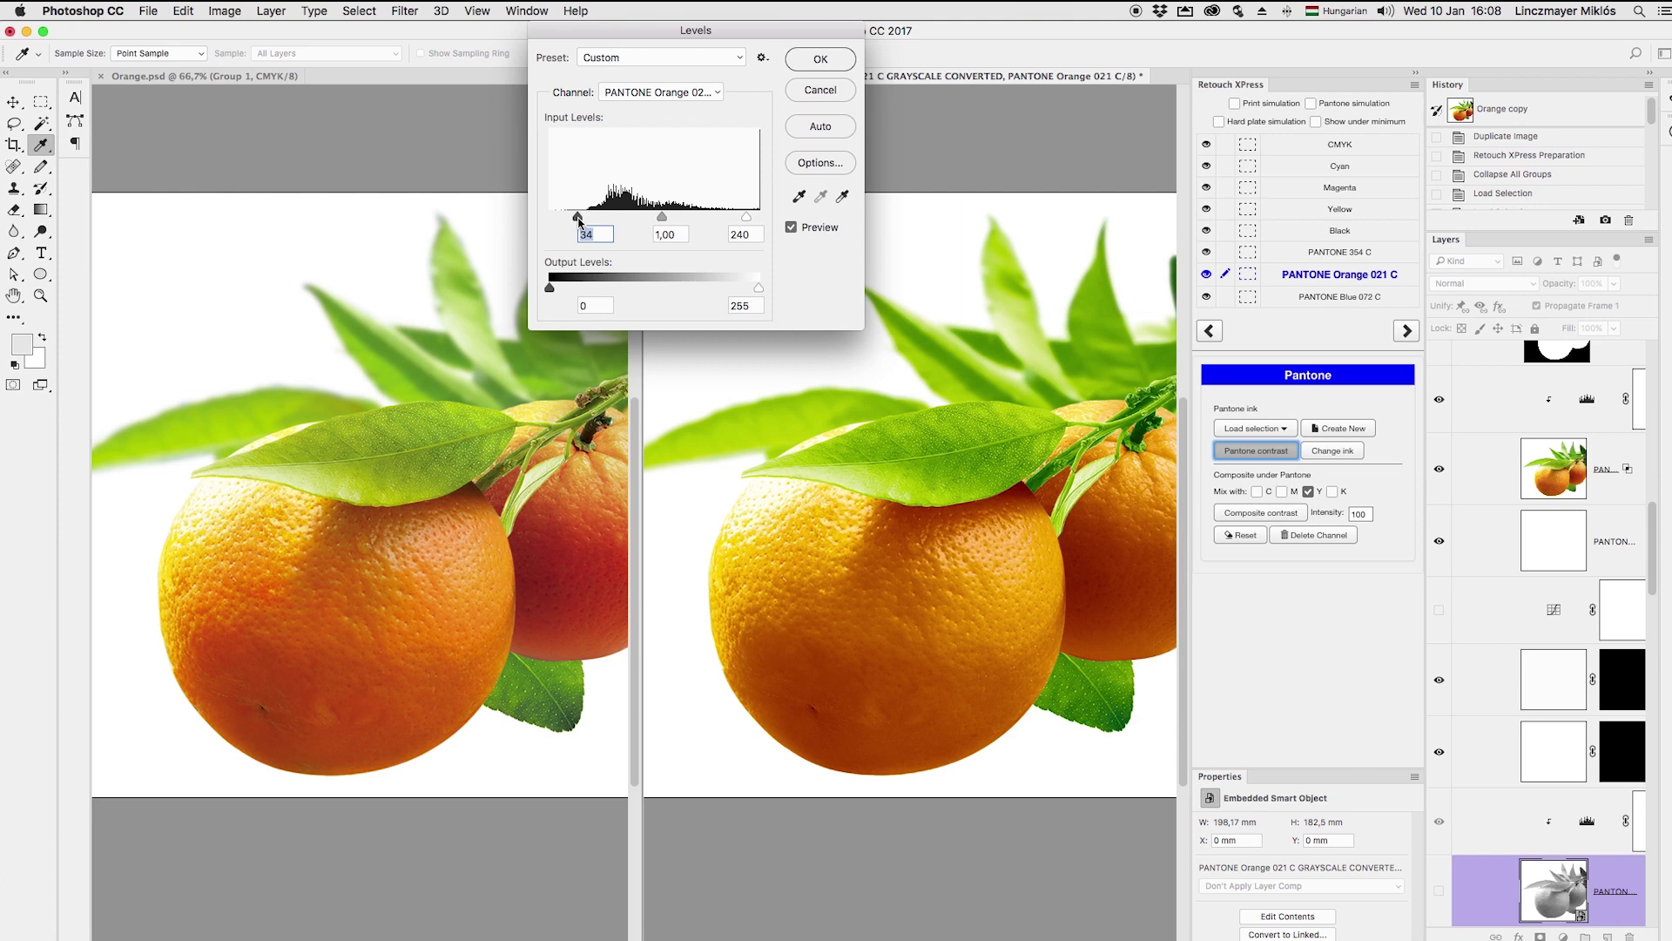
{"action": "left_click", "coordinate": [838, 61]}
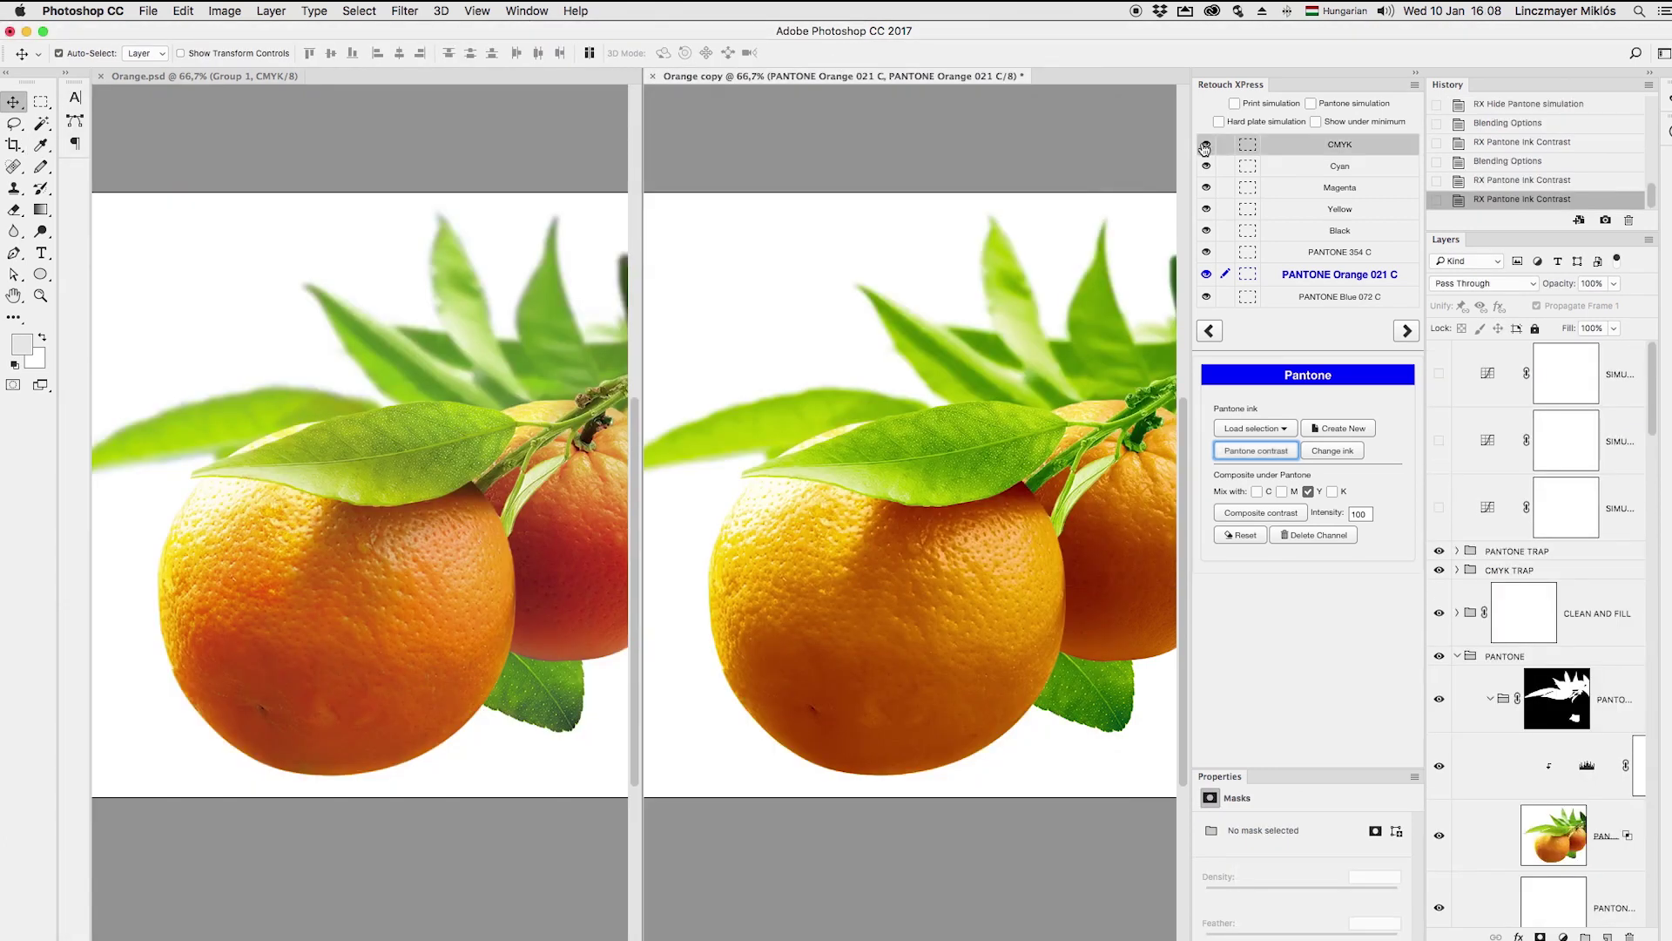
- Hide and reshow the CMYK and spot channels to compare against the original photo
{"action": "left_click", "coordinate": [1206, 145]}
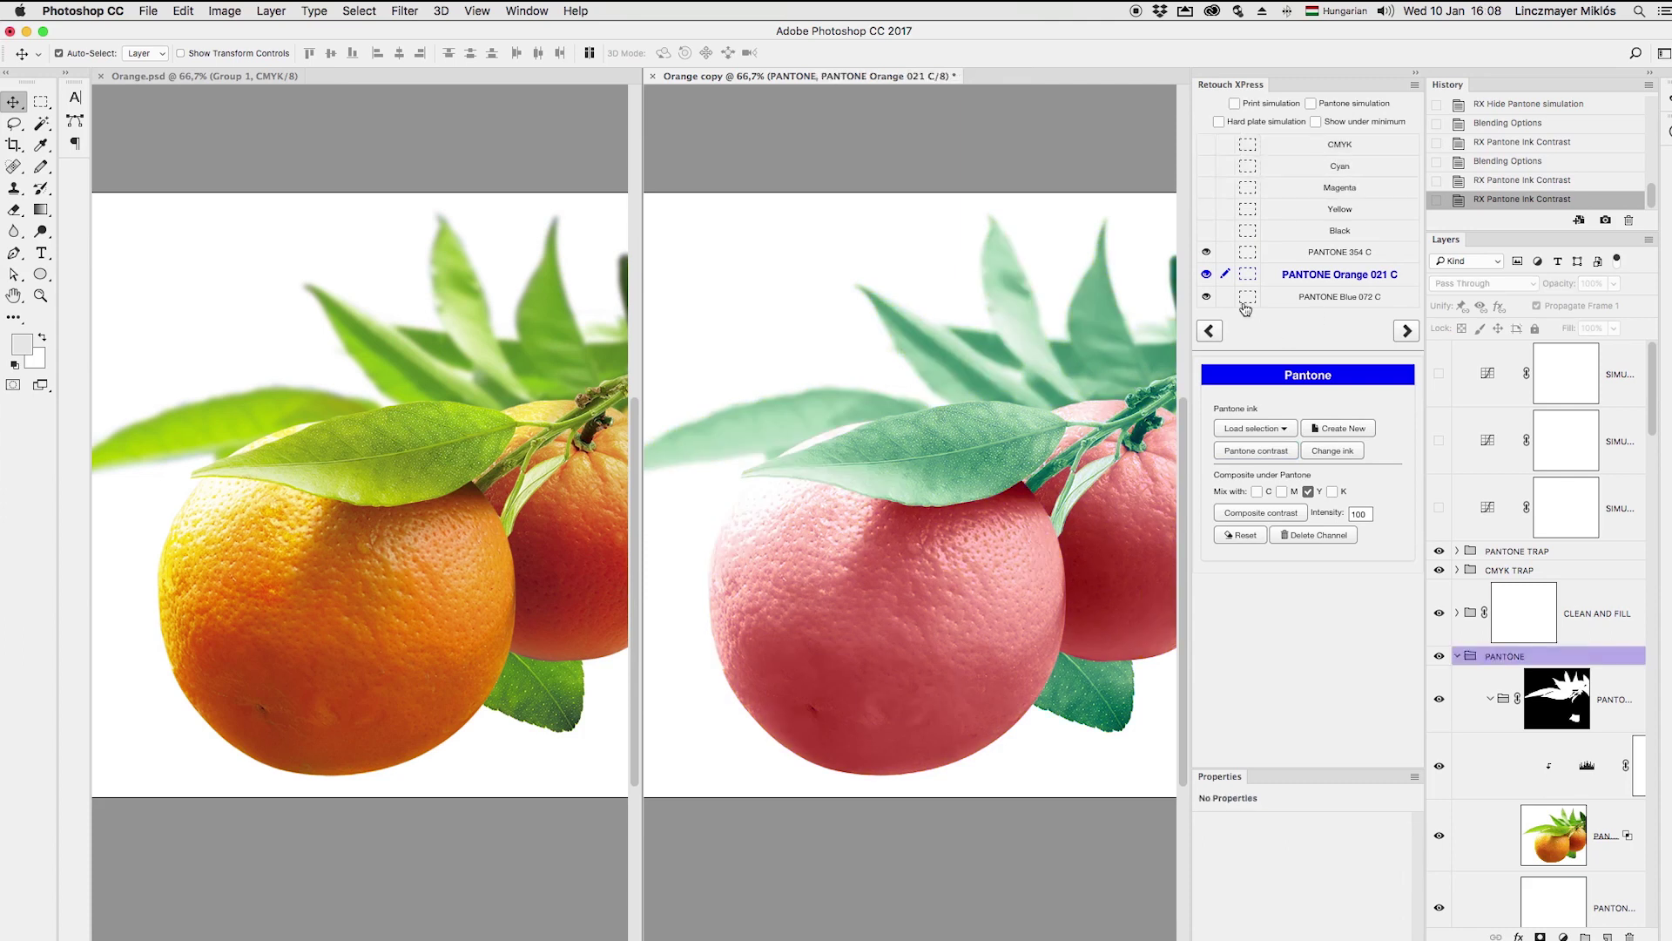
{"action": "left_click", "coordinate": [1207, 299]}
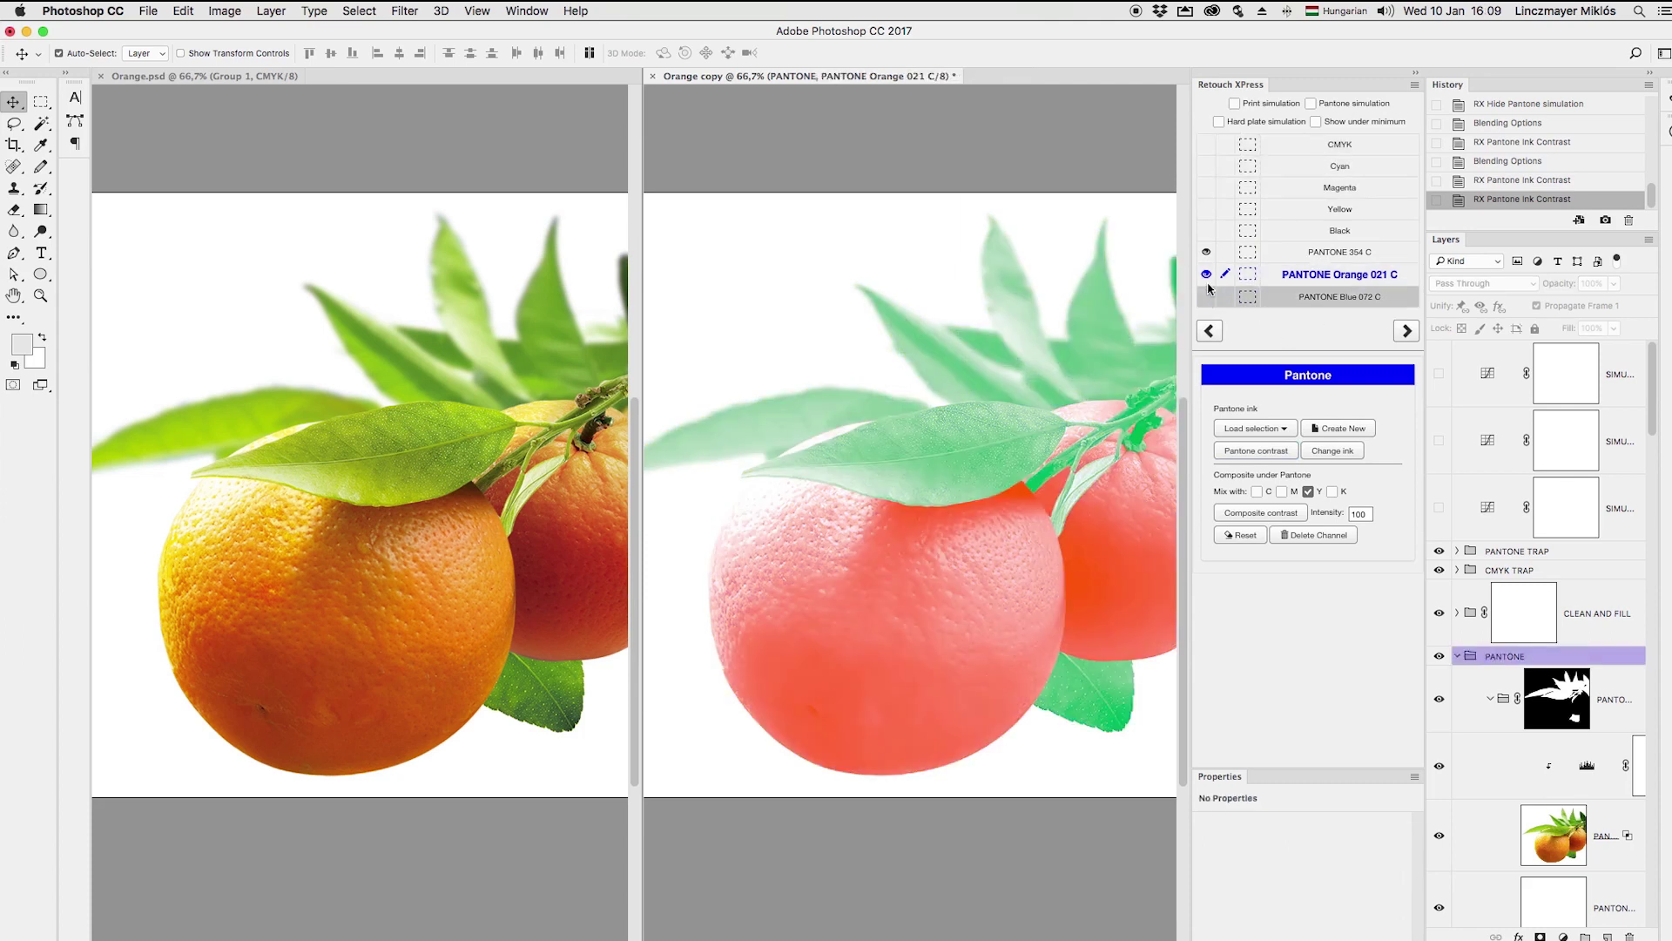
{"action": "left_click", "coordinate": [1206, 275]}
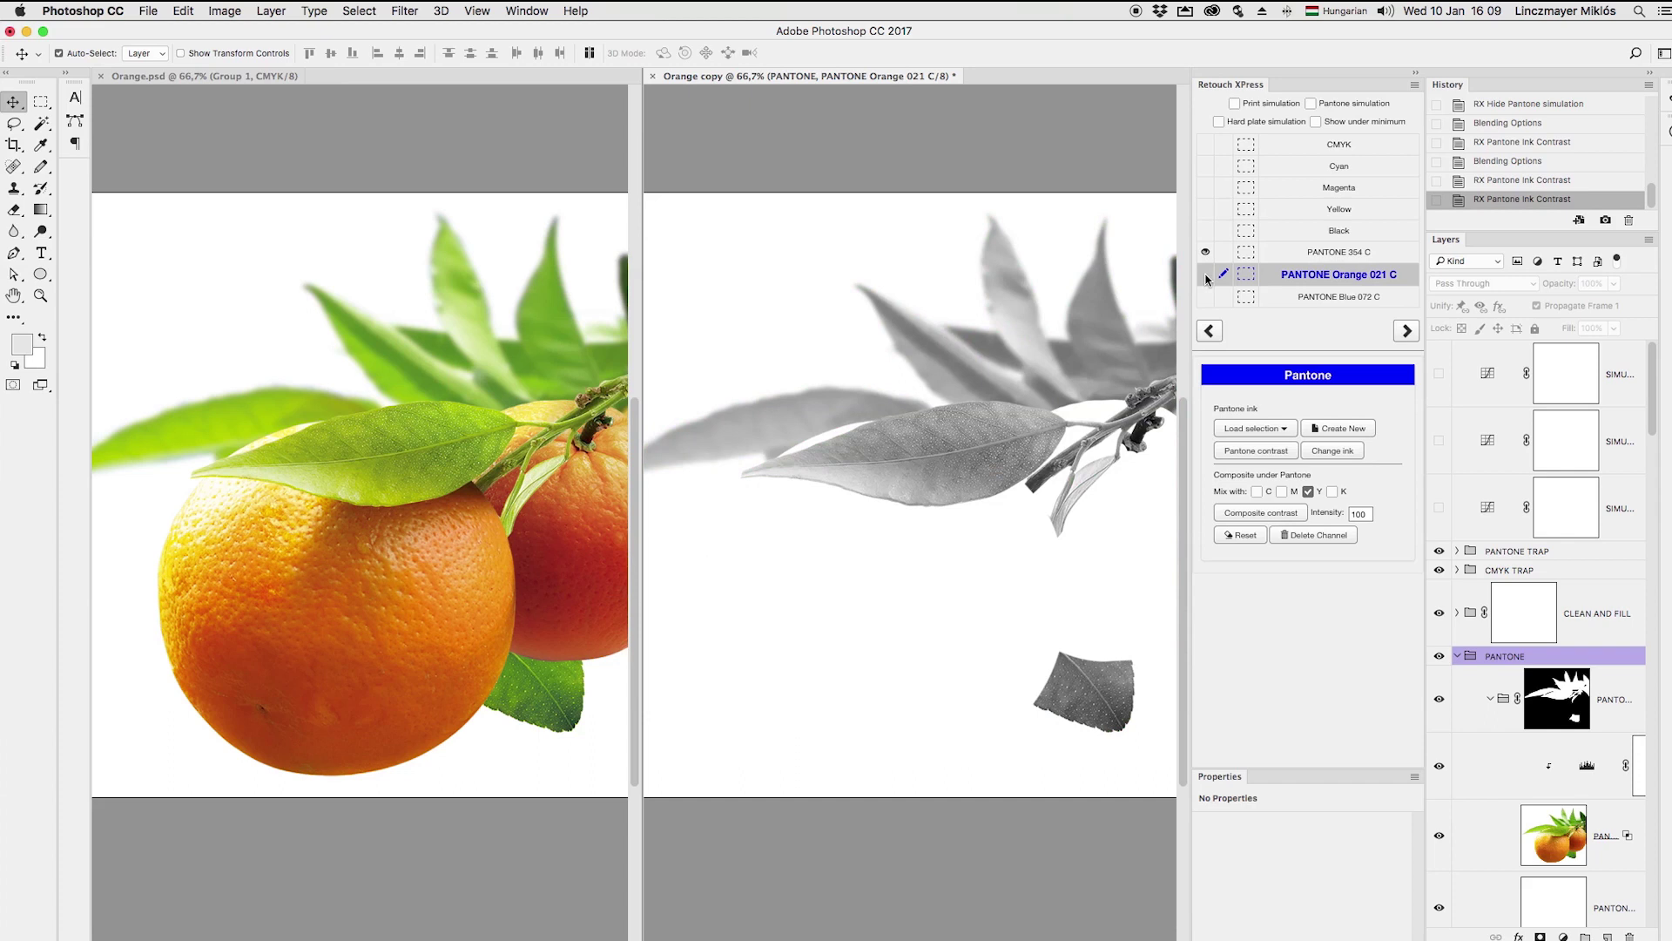
{"action": "left_click", "coordinate": [1206, 275]}
{"action": "left_click", "coordinate": [1207, 252]}
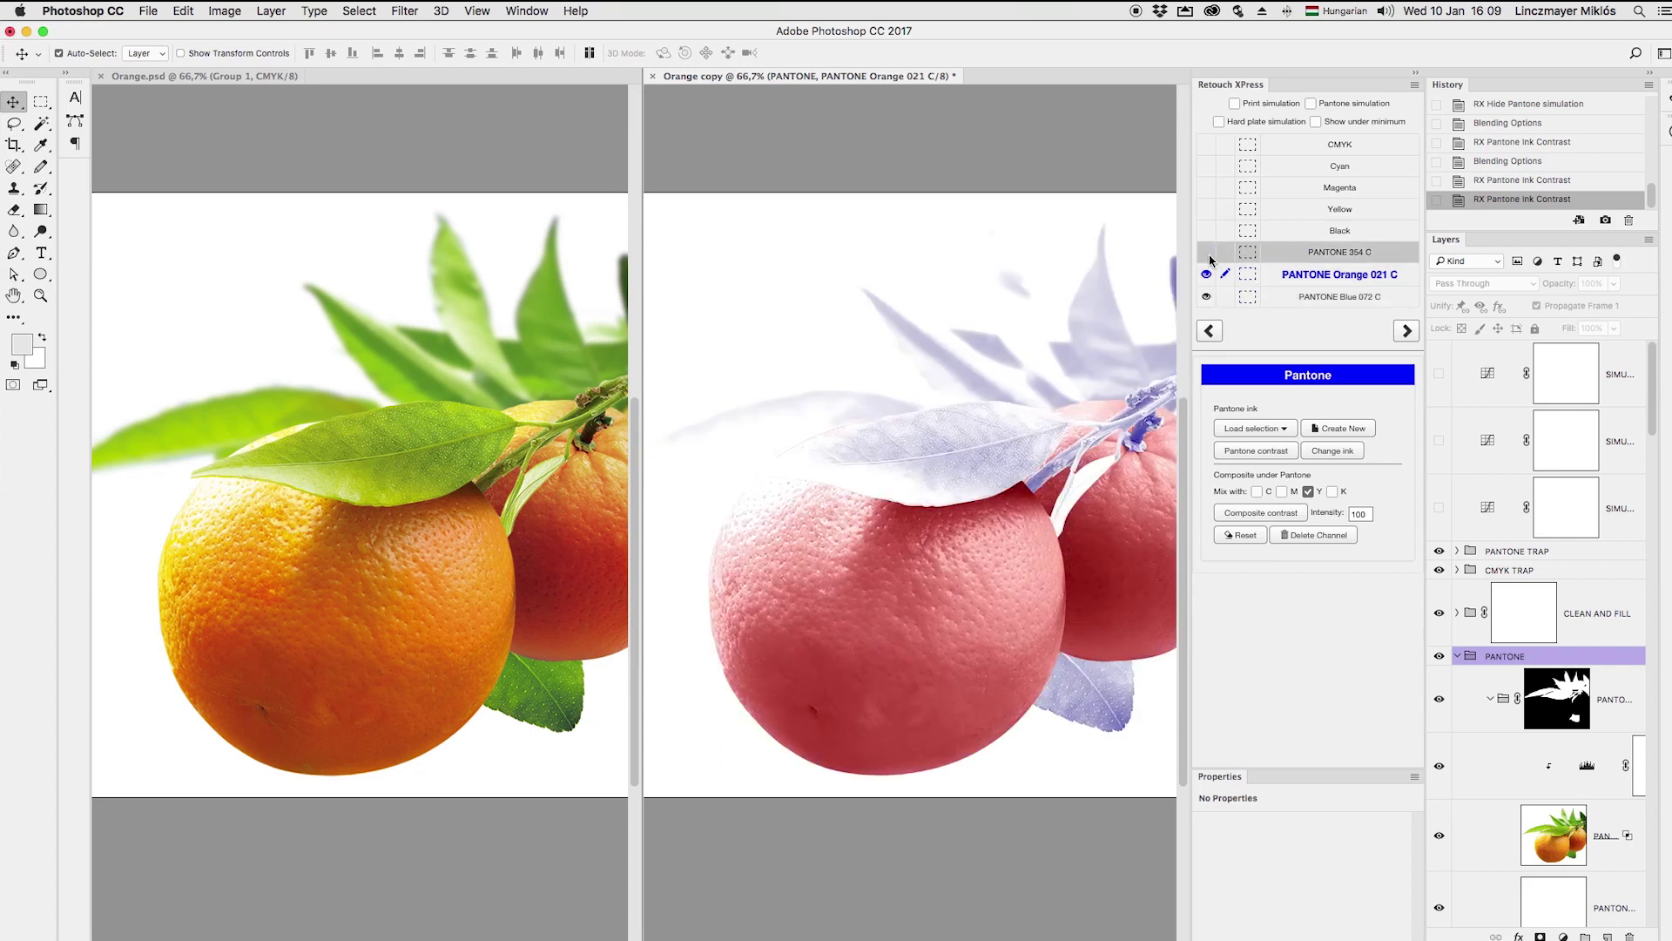
{"action": "left_click", "coordinate": [1207, 252]}
{"action": "left_click", "coordinate": [1207, 253]}
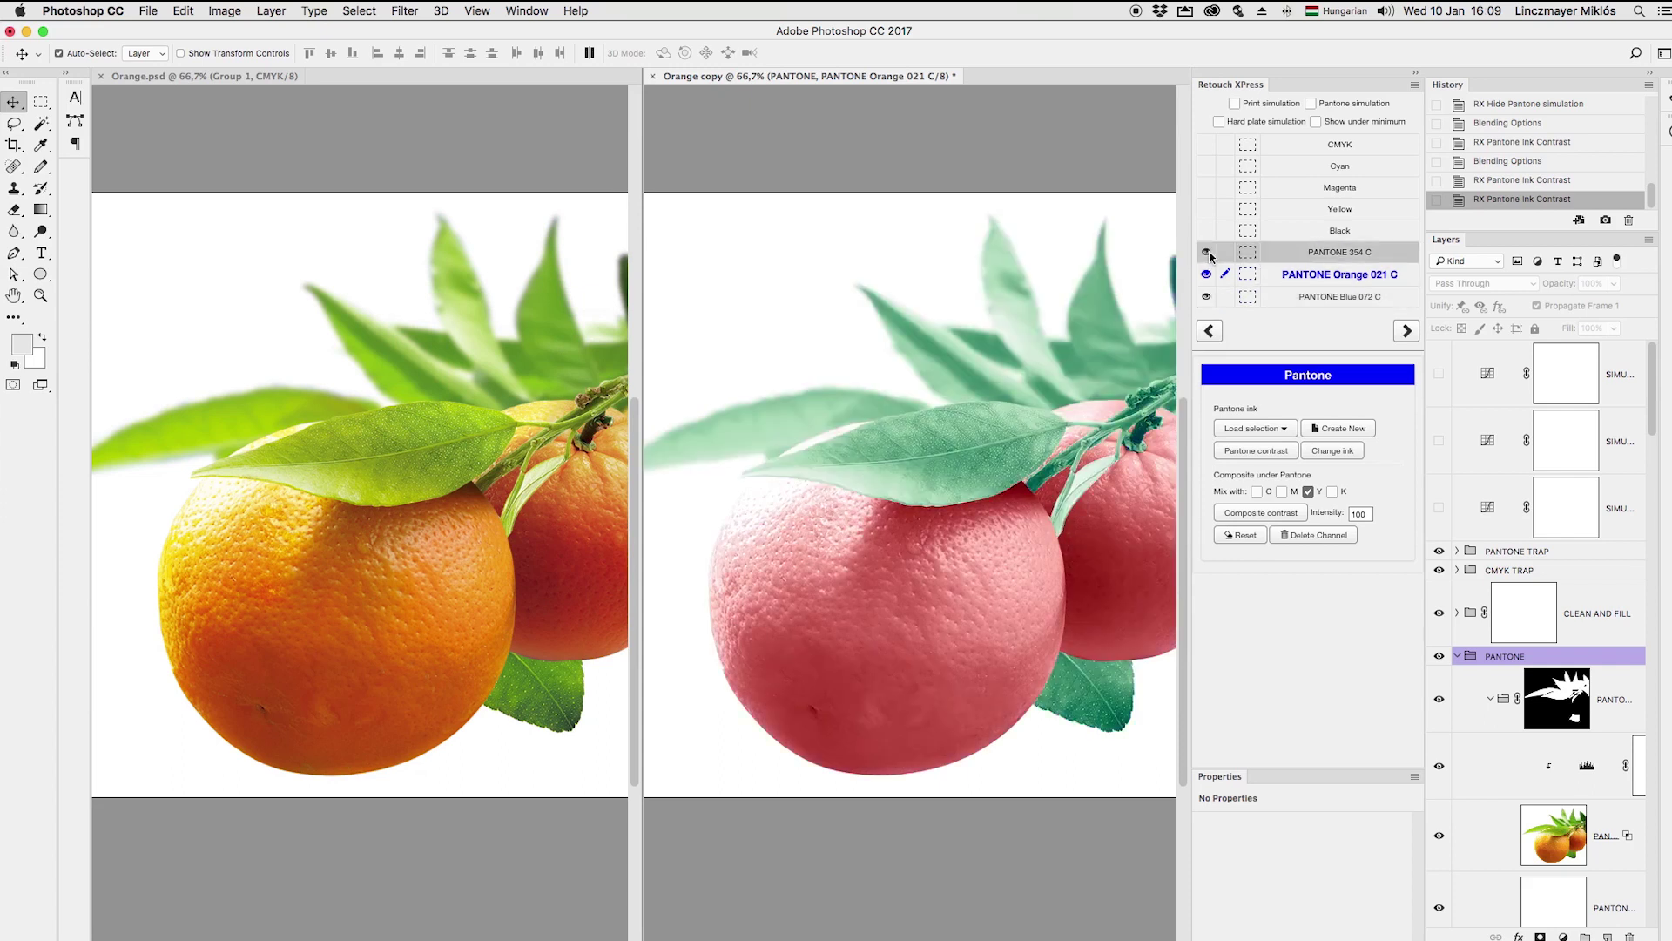
{"action": "left_click", "coordinate": [1207, 150]}
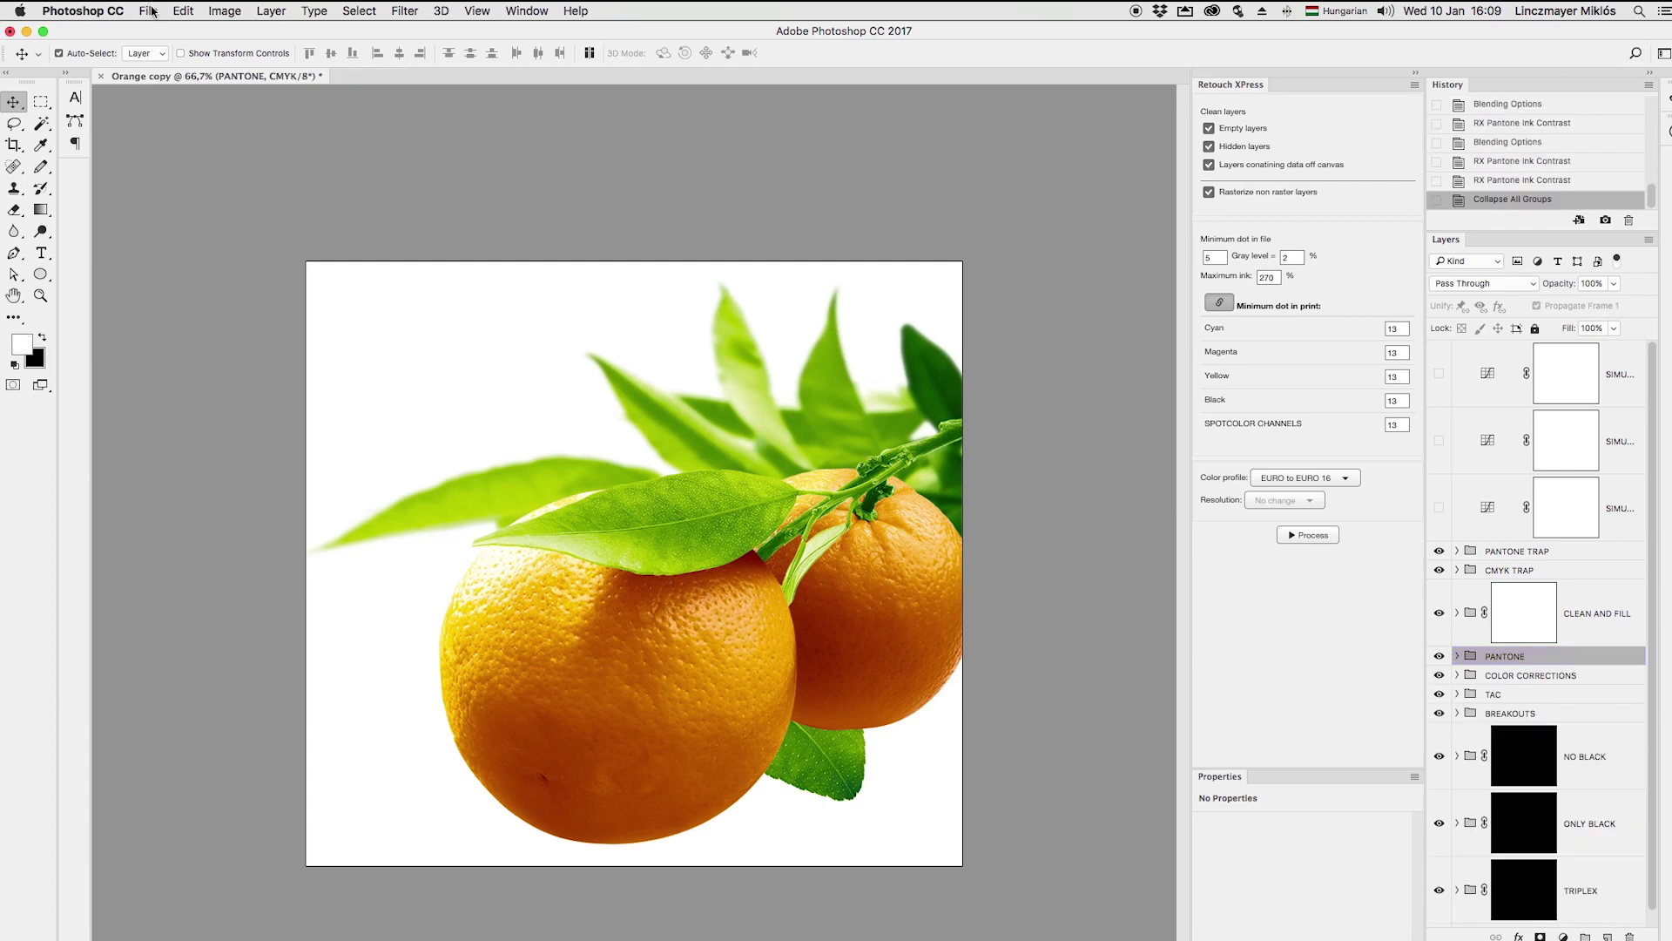
- Save Orange copy over Orange.psd, replacing the existing file
{"action": "left_click", "coordinate": [150, 10]}
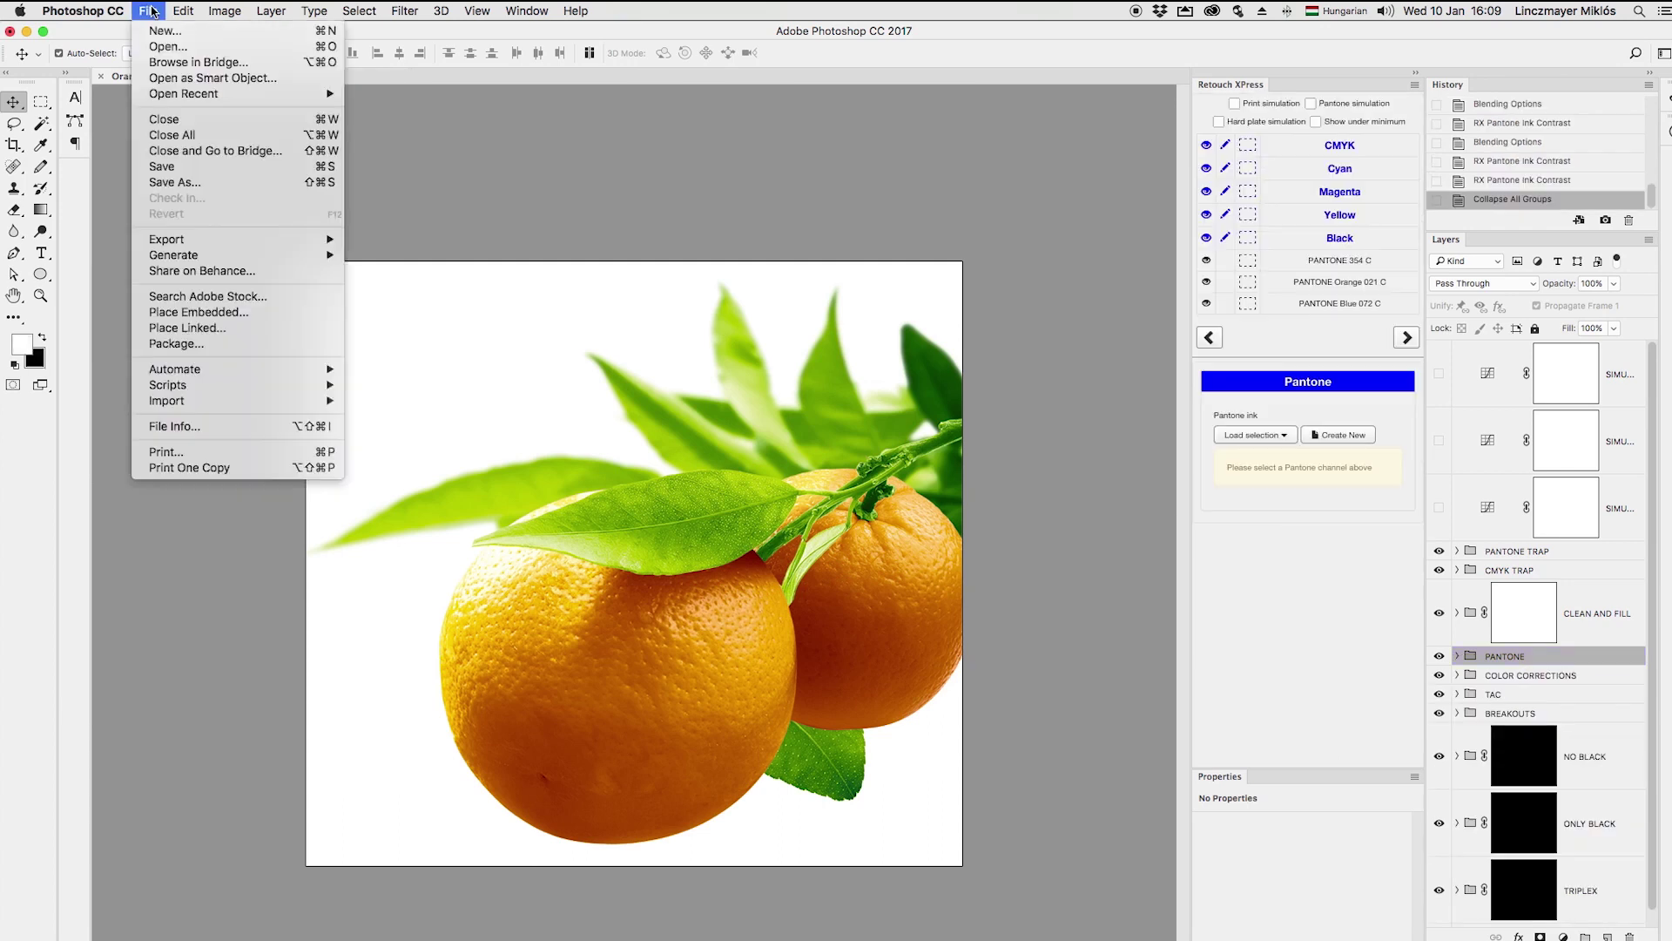
{"action": "left_click", "coordinate": [168, 184]}
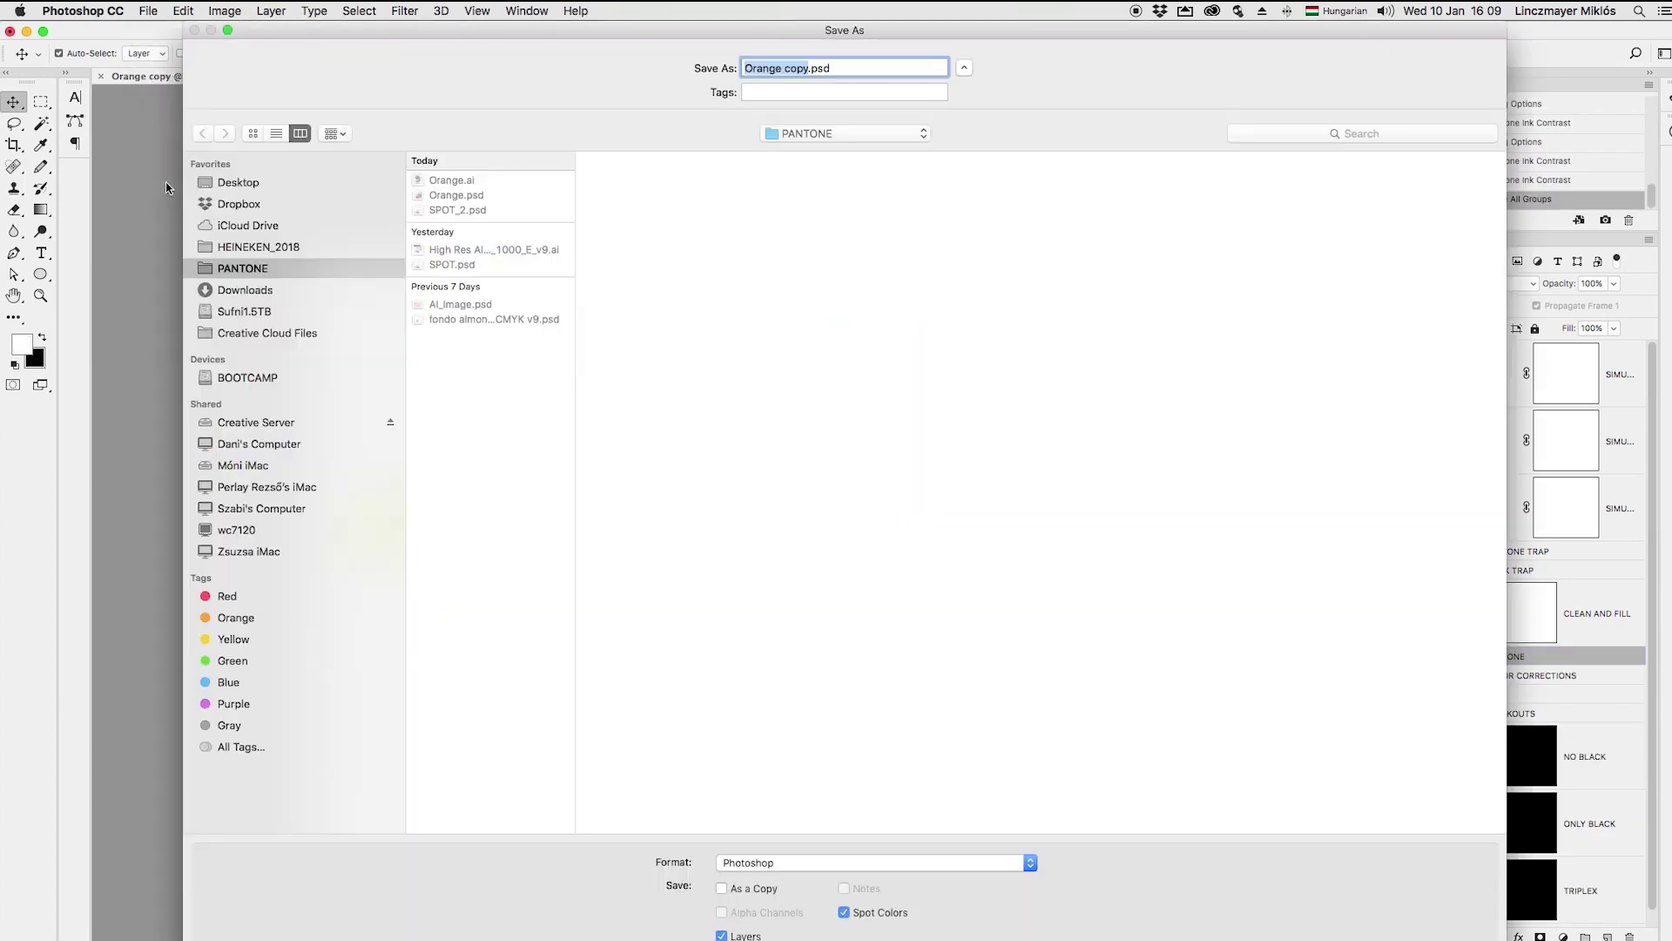
{"action": "left_click", "coordinate": [442, 199]}
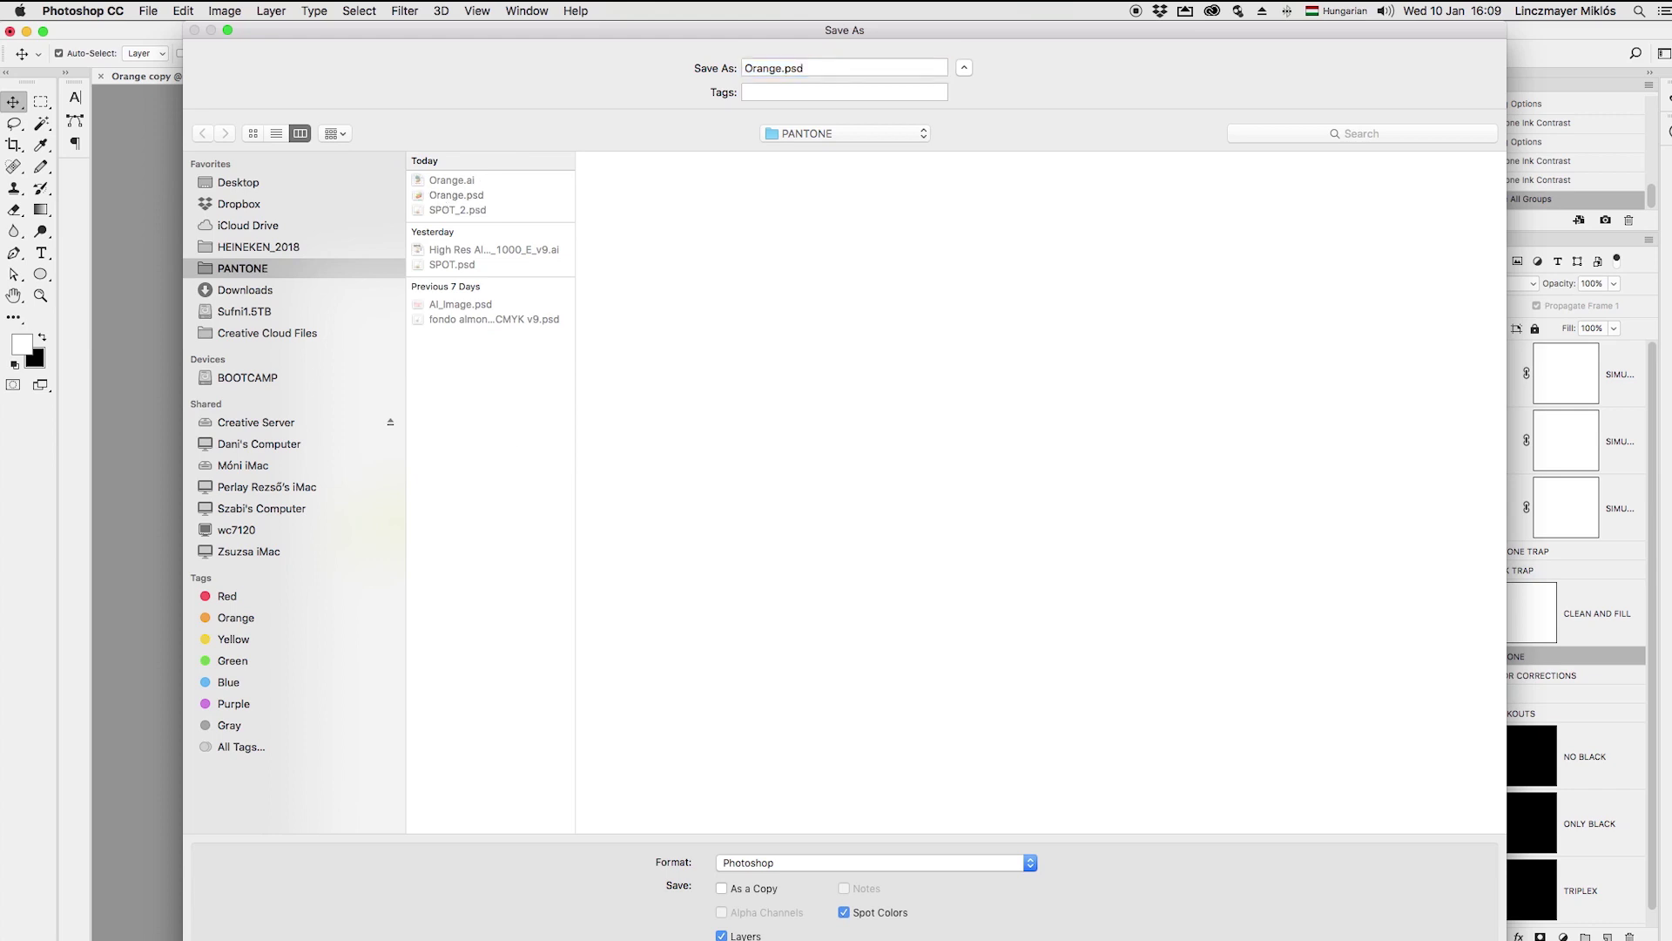
{"action": "key", "text": "Return"}
{"action": "left_click", "coordinate": [975, 142]}
{"action": "key", "text": "super+Tab"}
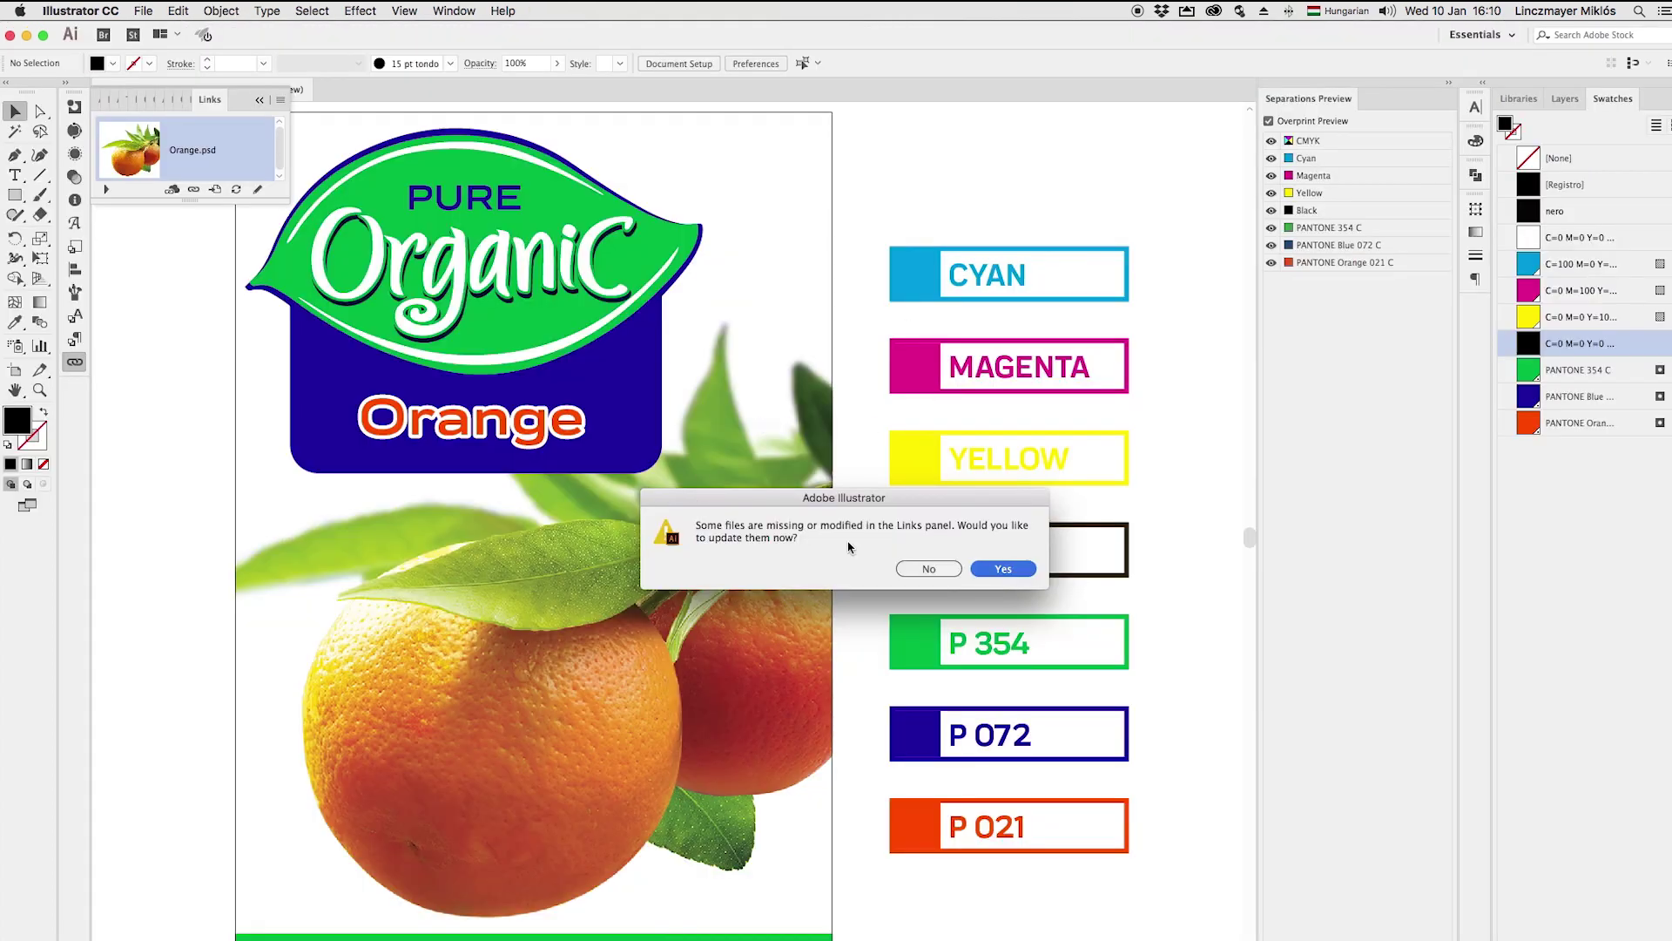
- Update the modified Orange.psd link keeping its embedded profile, then close the Links panel
{"action": "left_click", "coordinate": [1019, 569]}
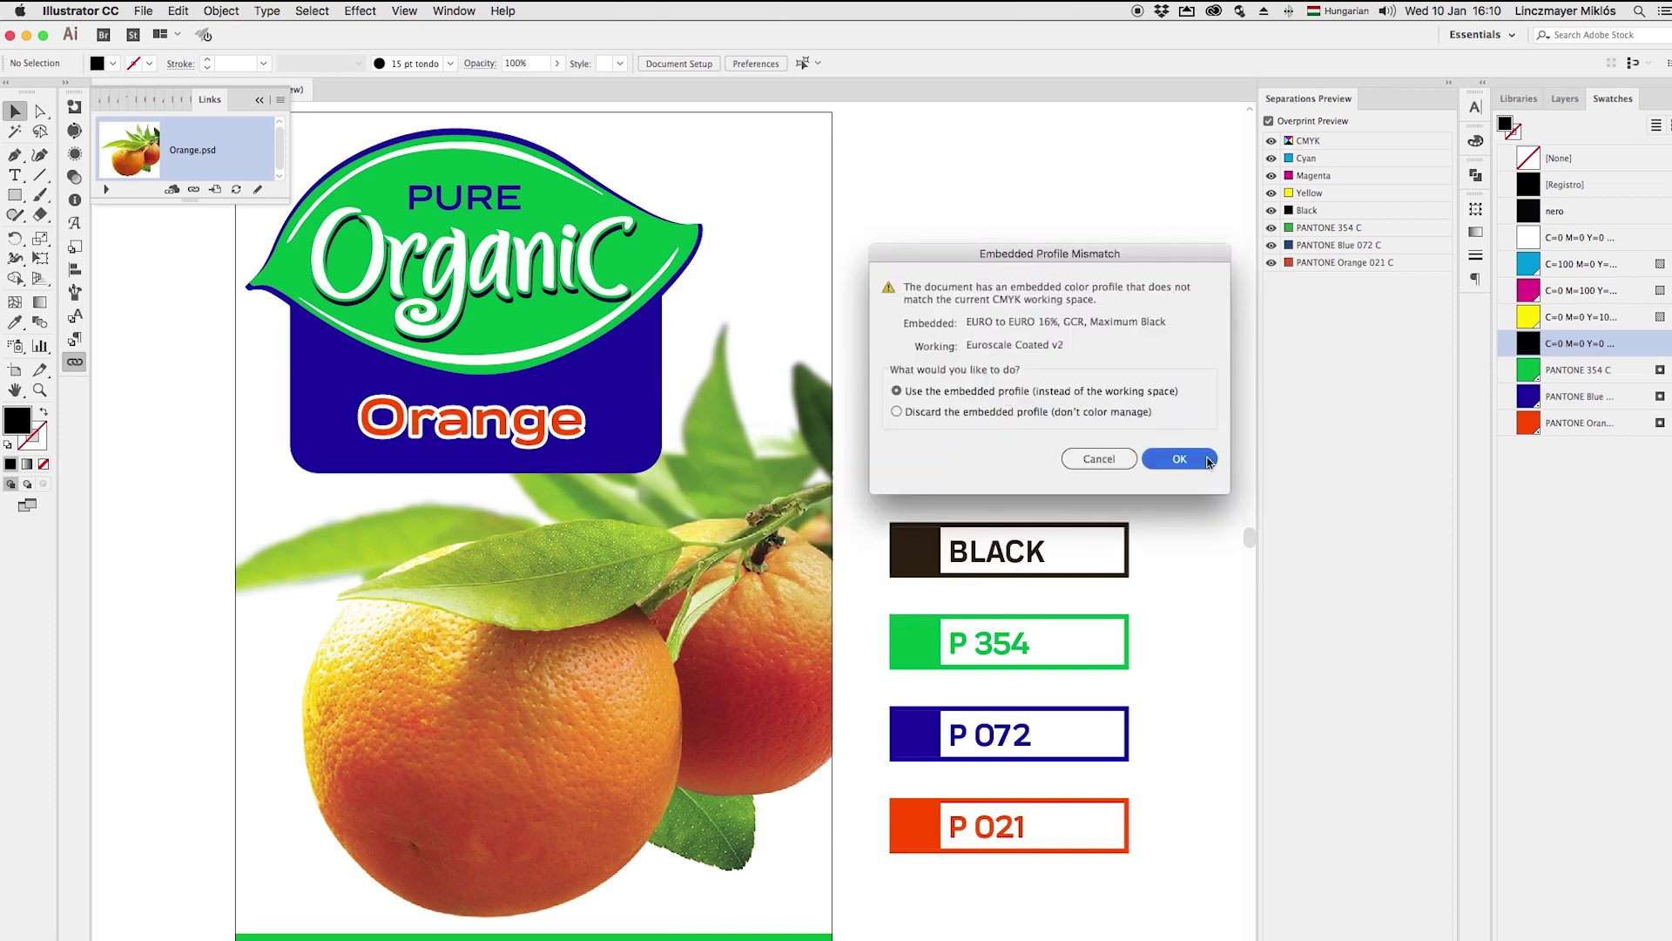
{"action": "left_click", "coordinate": [1179, 459]}
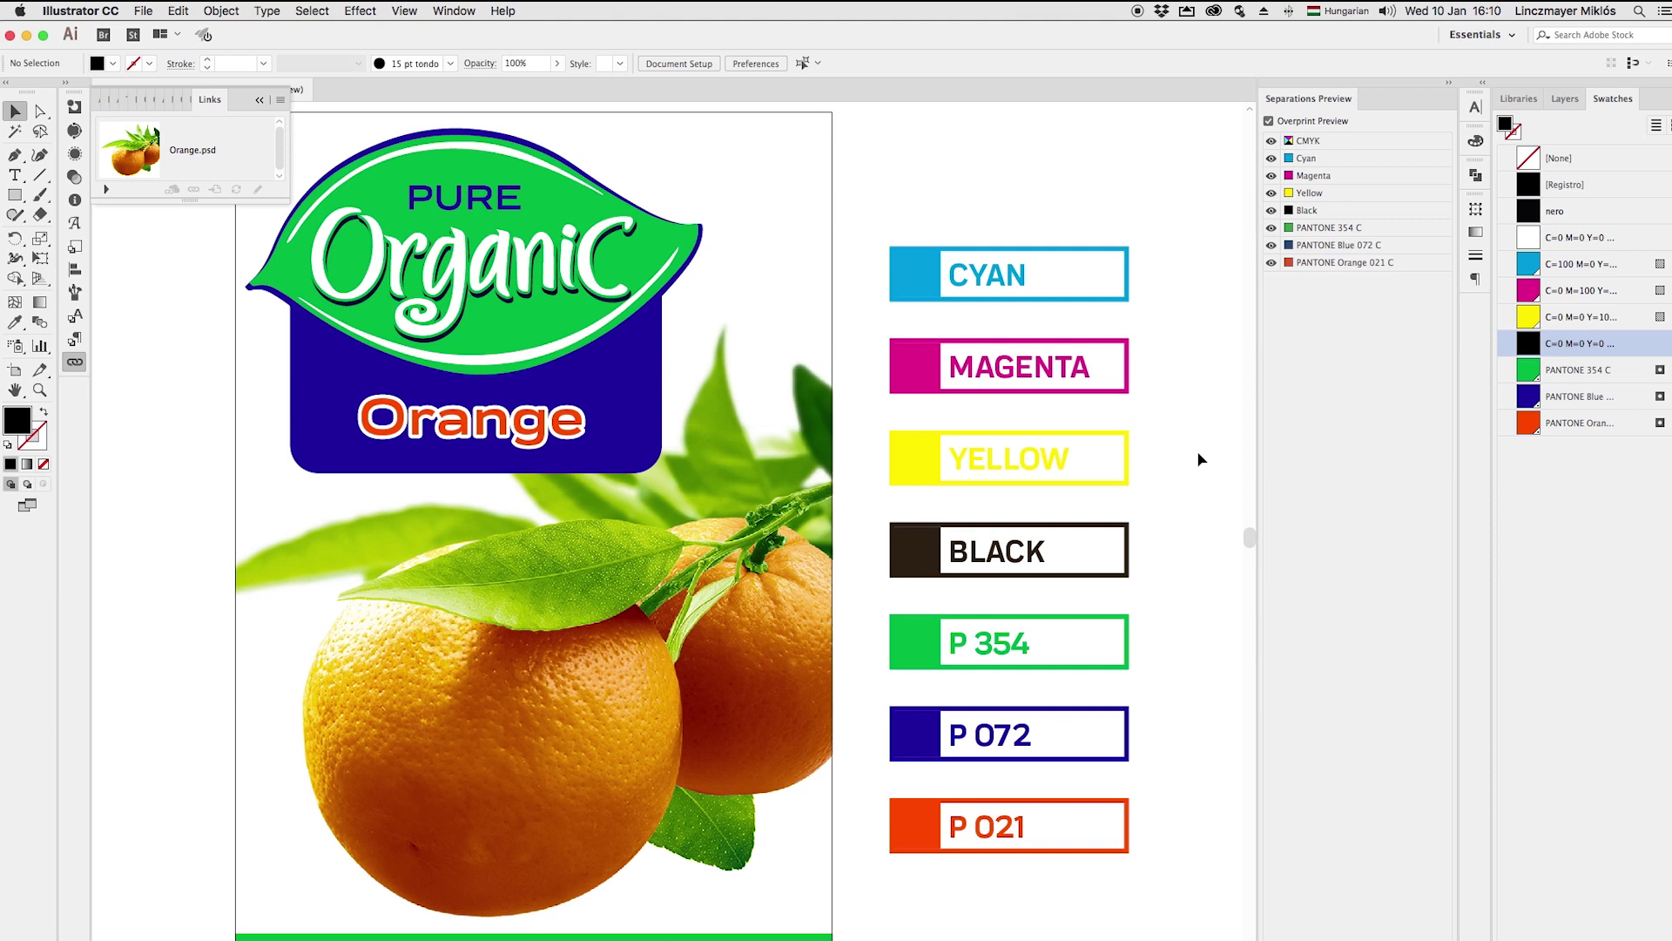
{"action": "left_click", "coordinate": [210, 99]}
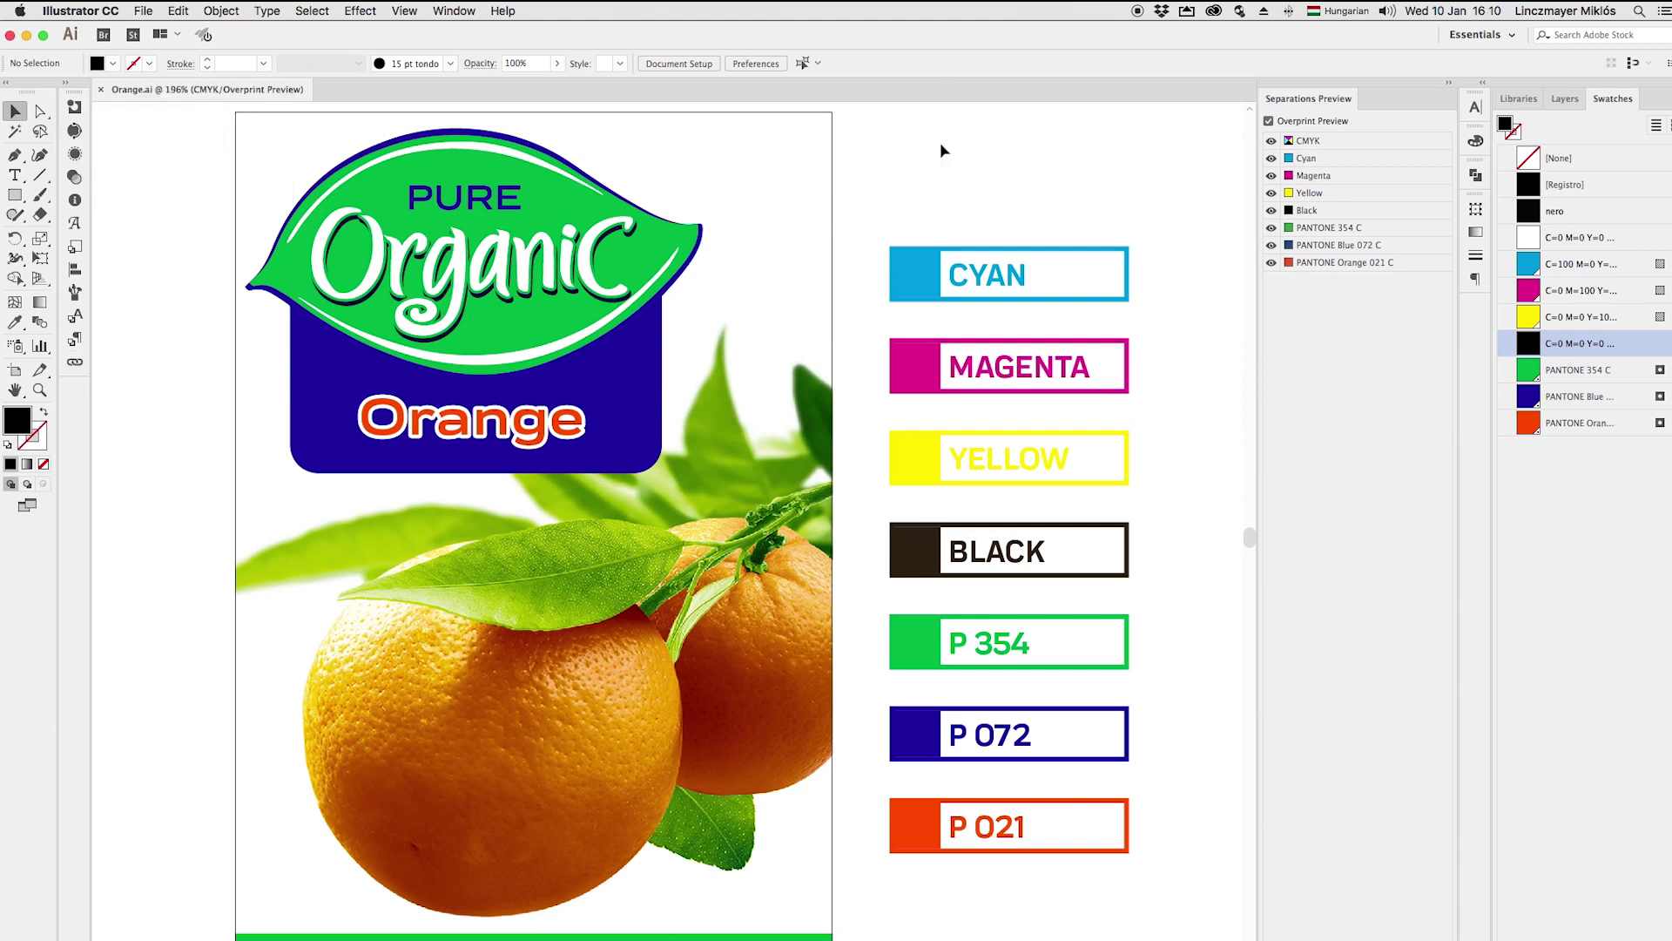
- Preview the Cyan, Magenta, Yellow and Black plates each on their own, restoring all plates after each
{"action": "left_click", "coordinate": [1270, 158], "text": "alt"}
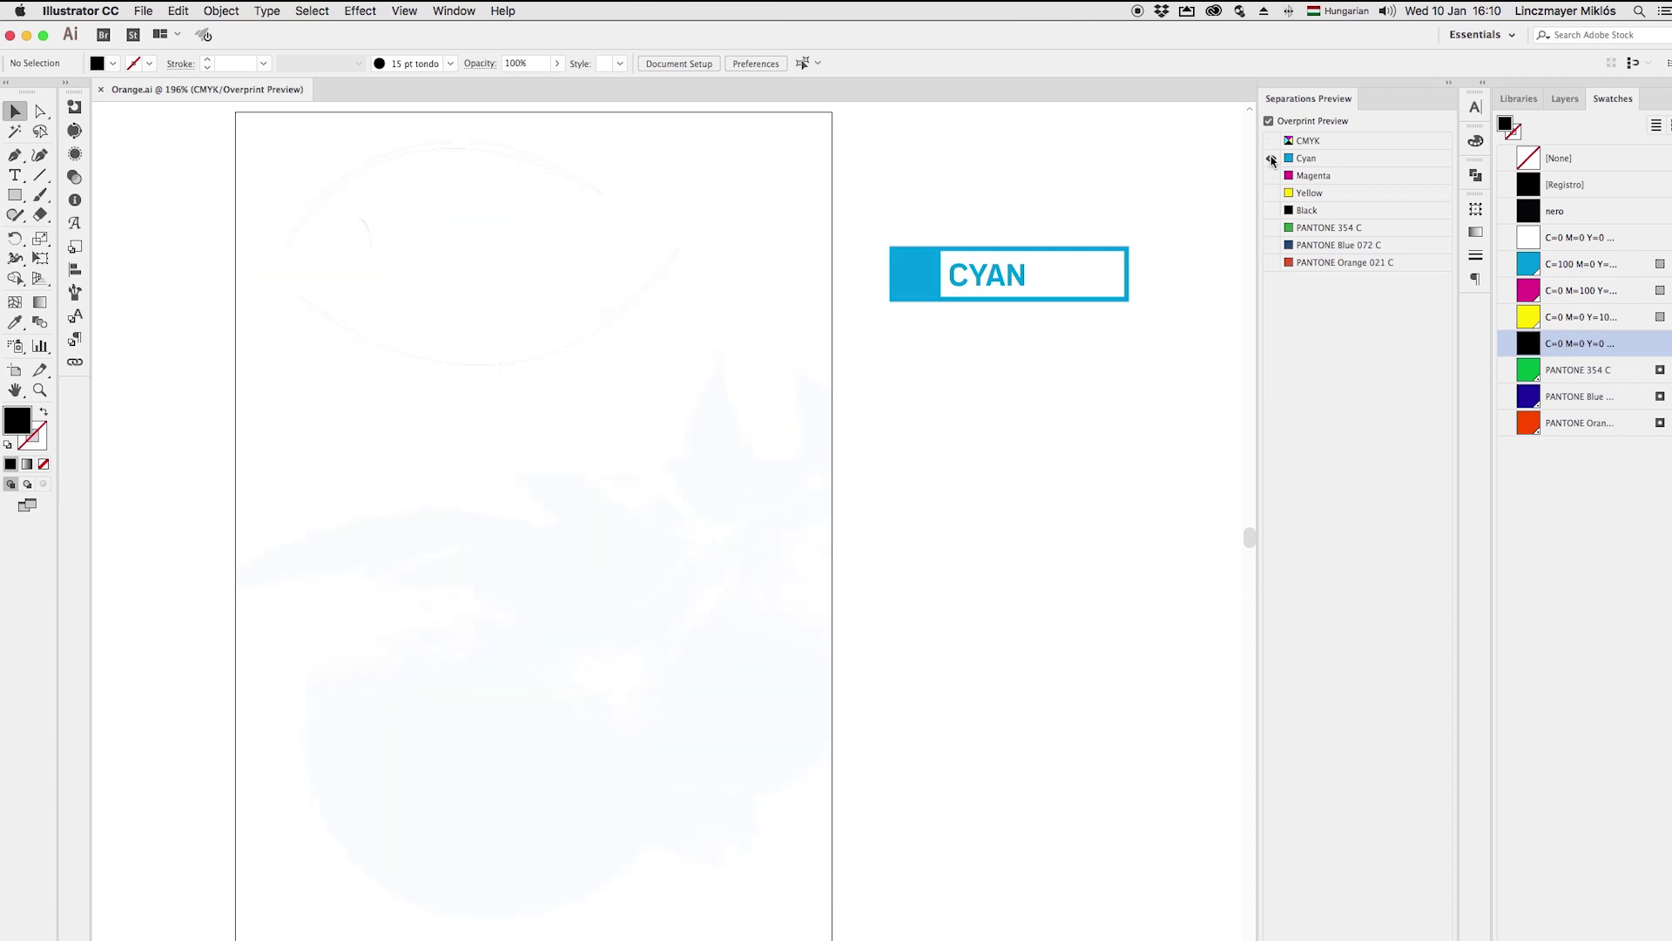
{"action": "left_click", "coordinate": [1270, 159], "text": "alt"}
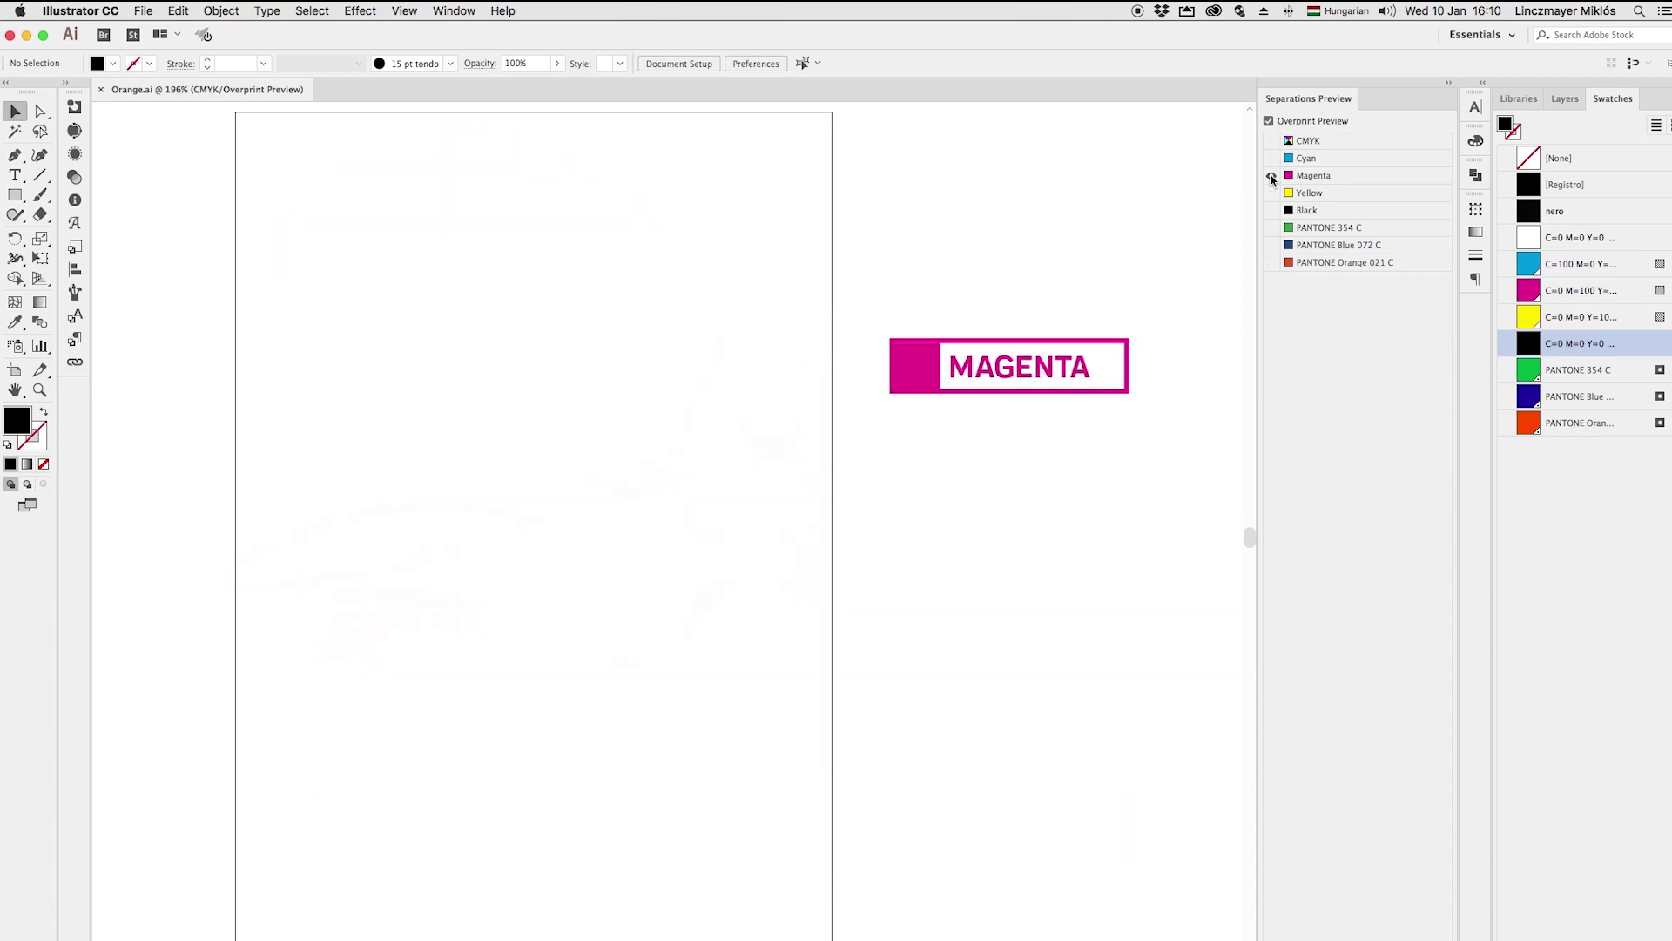
{"action": "left_click", "coordinate": [1271, 177], "text": "alt"}
{"action": "left_click", "coordinate": [1269, 194], "text": "alt"}
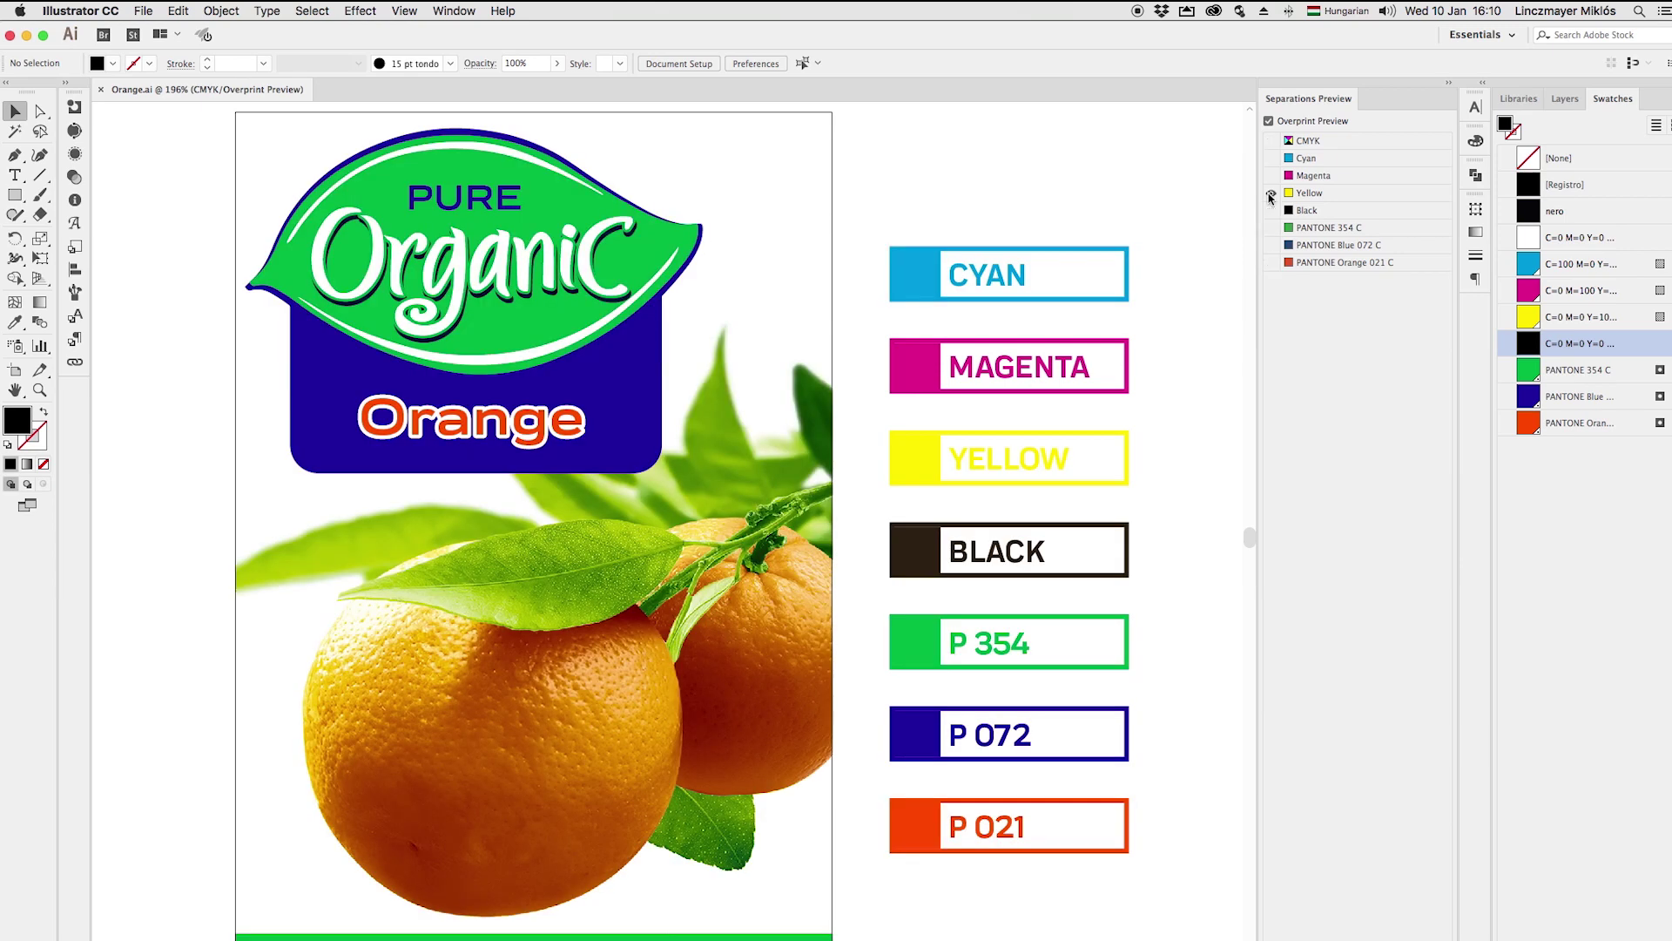
{"action": "left_click", "coordinate": [1270, 195], "text": "alt"}
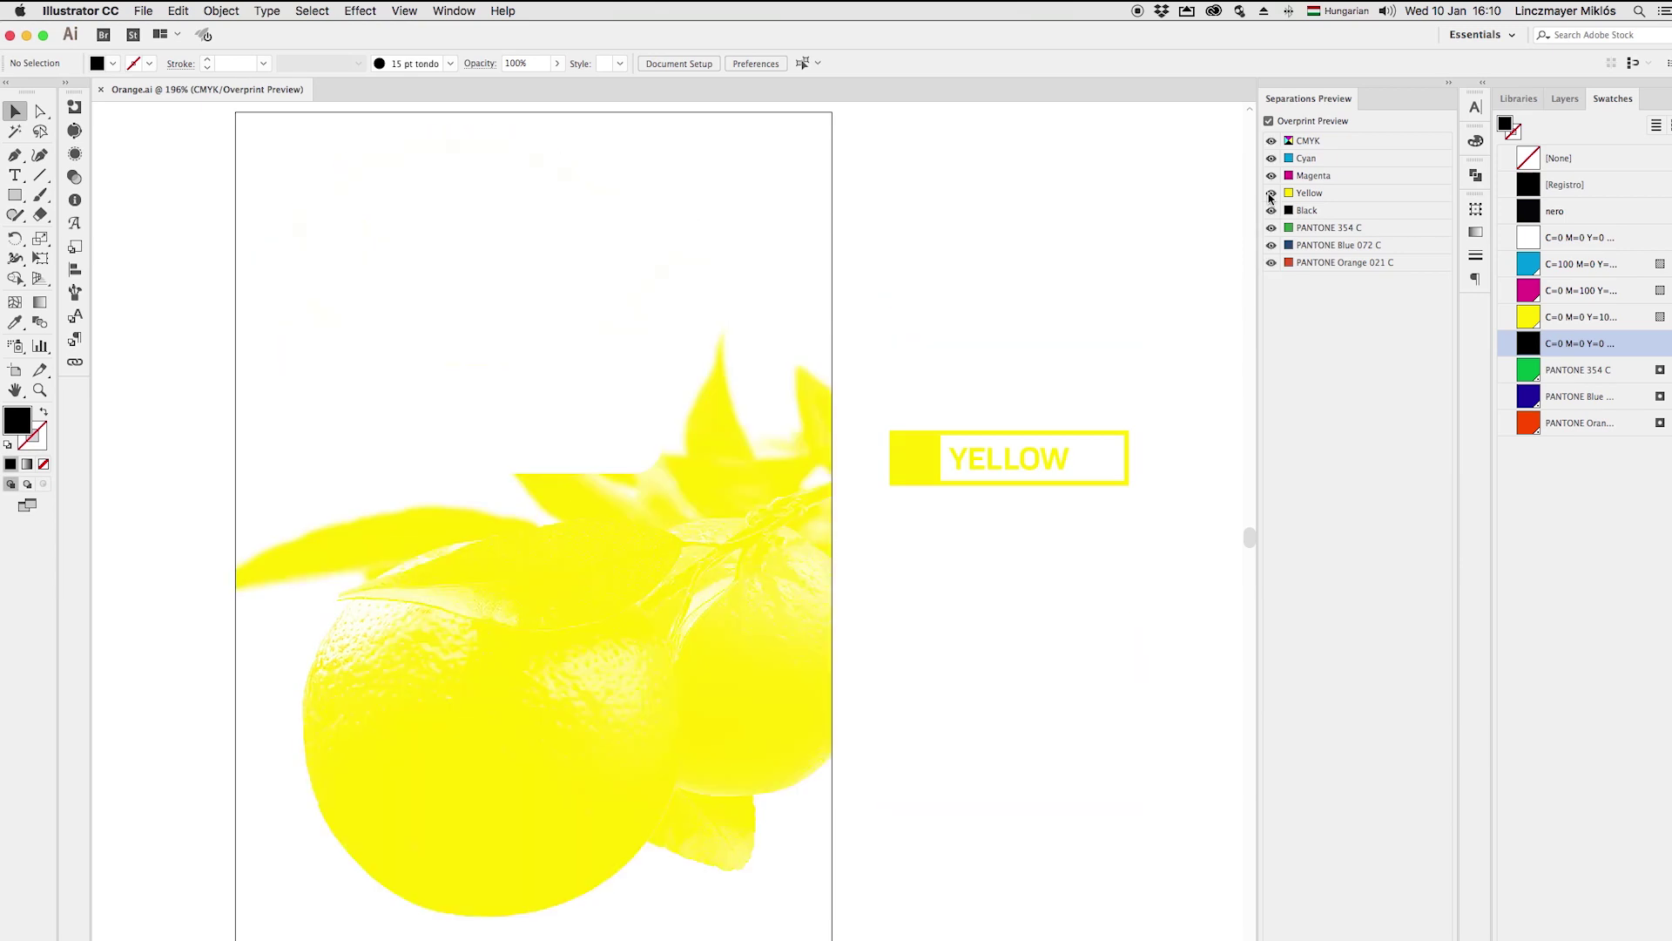
{"action": "left_click", "coordinate": [1271, 212], "text": "alt"}
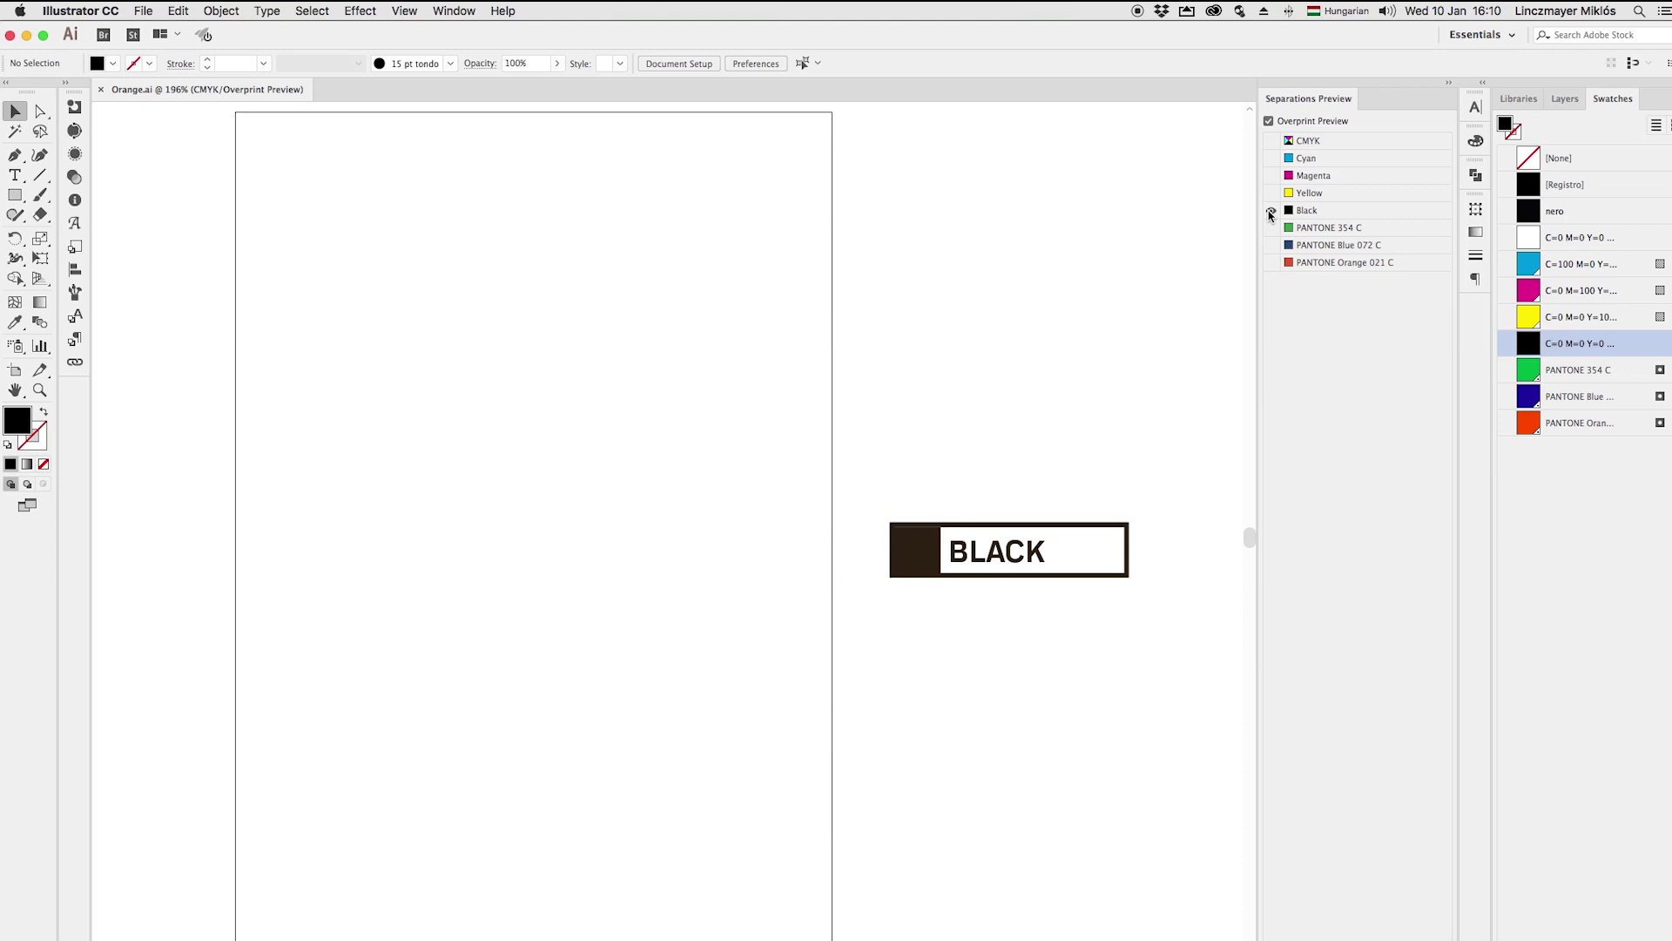
{"action": "left_click", "coordinate": [1271, 212], "text": "alt"}
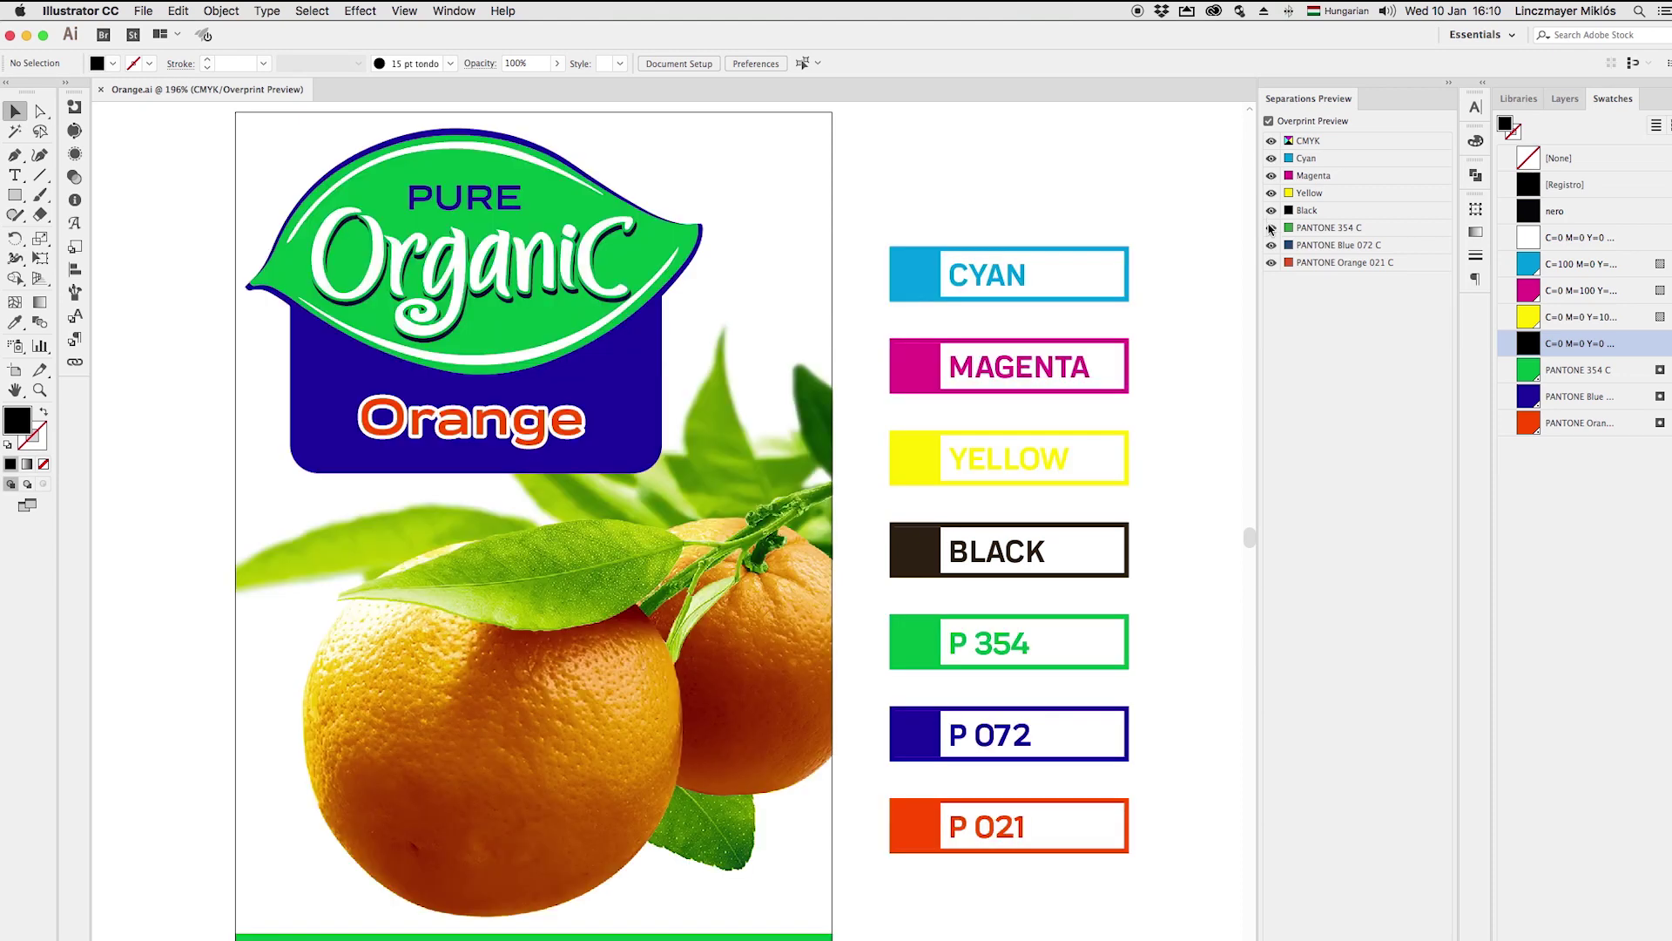
- Preview the PANTONE 354 C, Blue 072 C and Orange 021 C spot plates individually, restoring all plates after each
{"action": "left_click", "coordinate": [1271, 229], "text": "alt"}
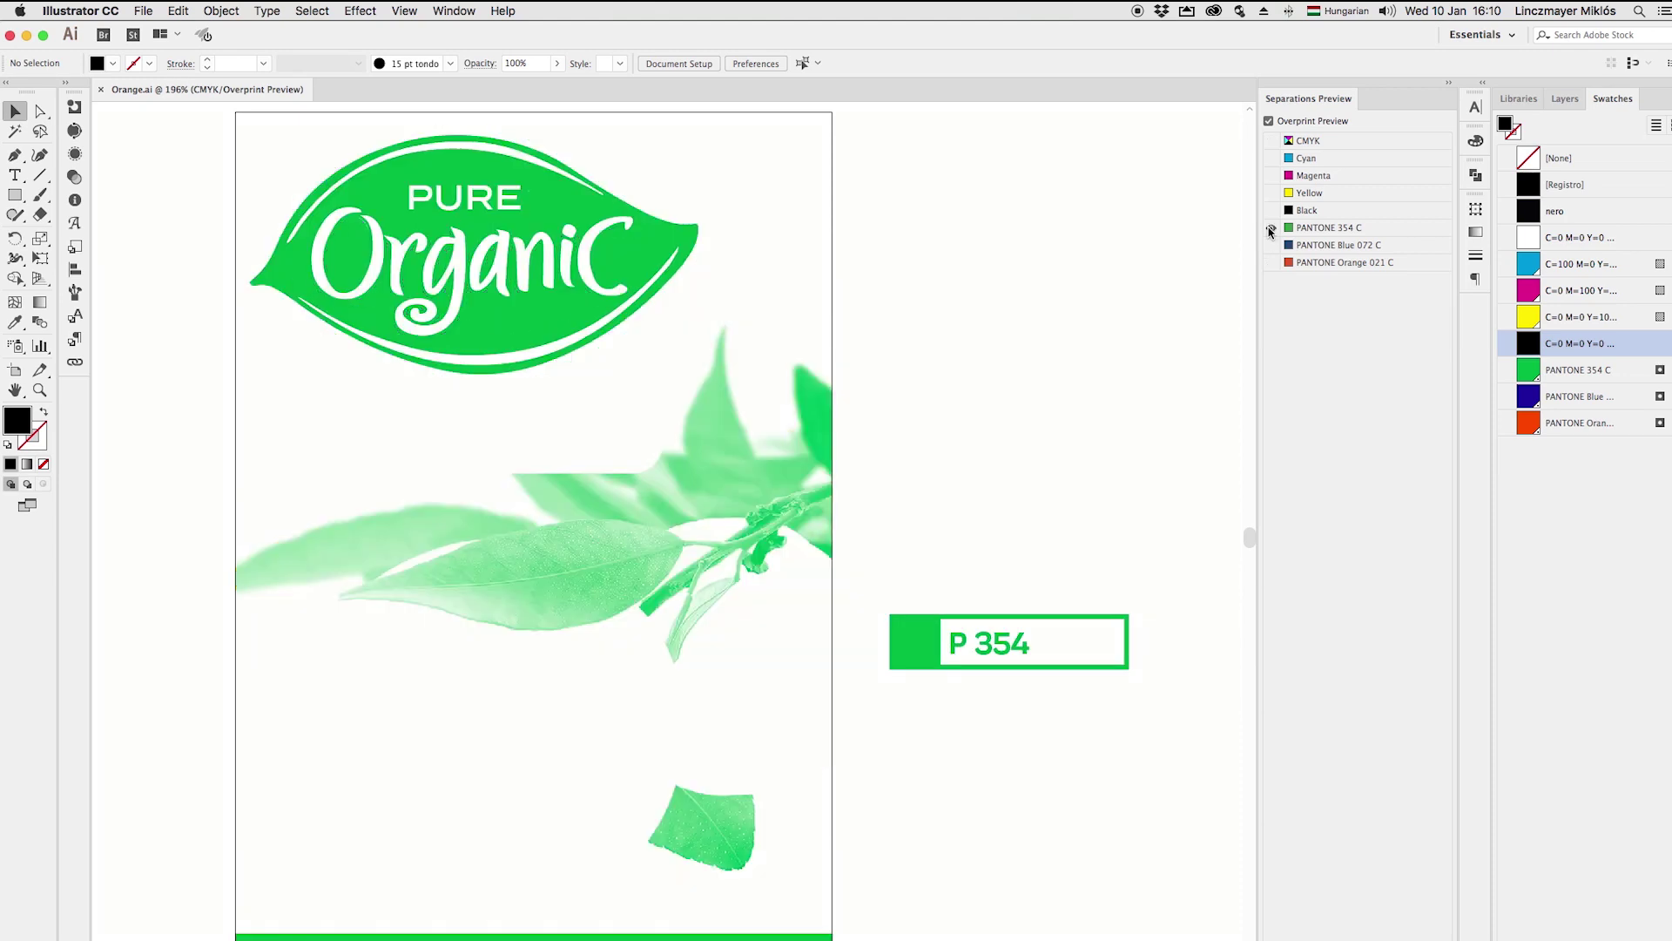
{"action": "left_click", "coordinate": [1271, 229], "text": "alt"}
{"action": "left_click", "coordinate": [1271, 247], "text": "alt"}
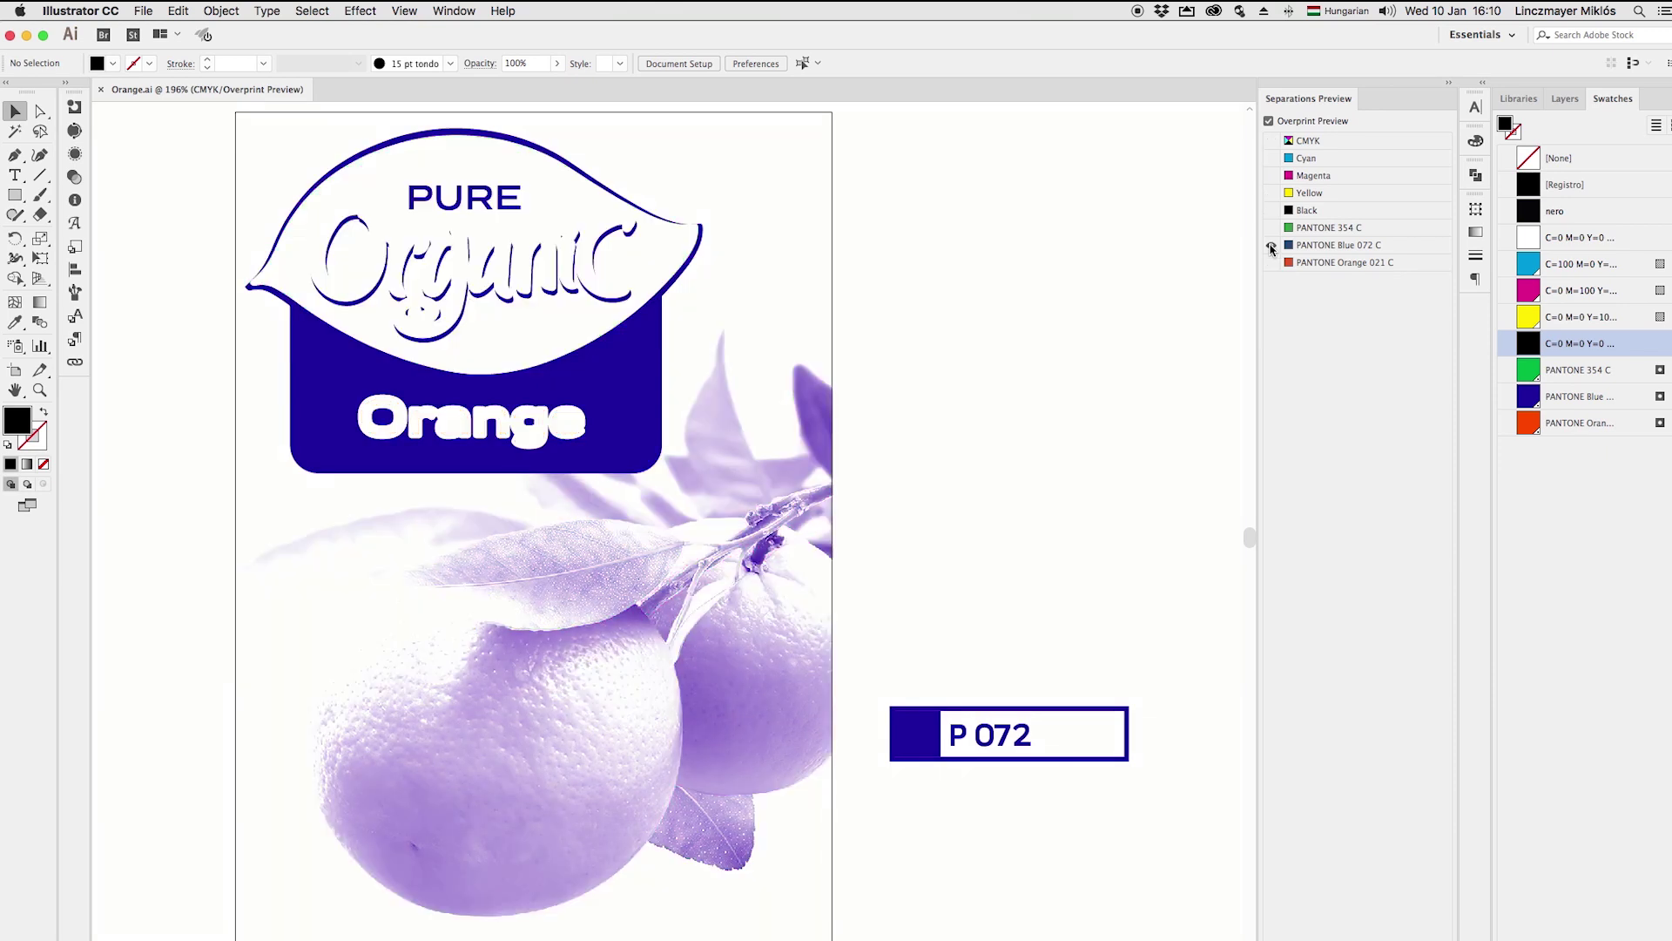
{"action": "left_click", "coordinate": [1270, 246], "text": "alt"}
{"action": "left_click", "coordinate": [1270, 263], "text": "alt"}
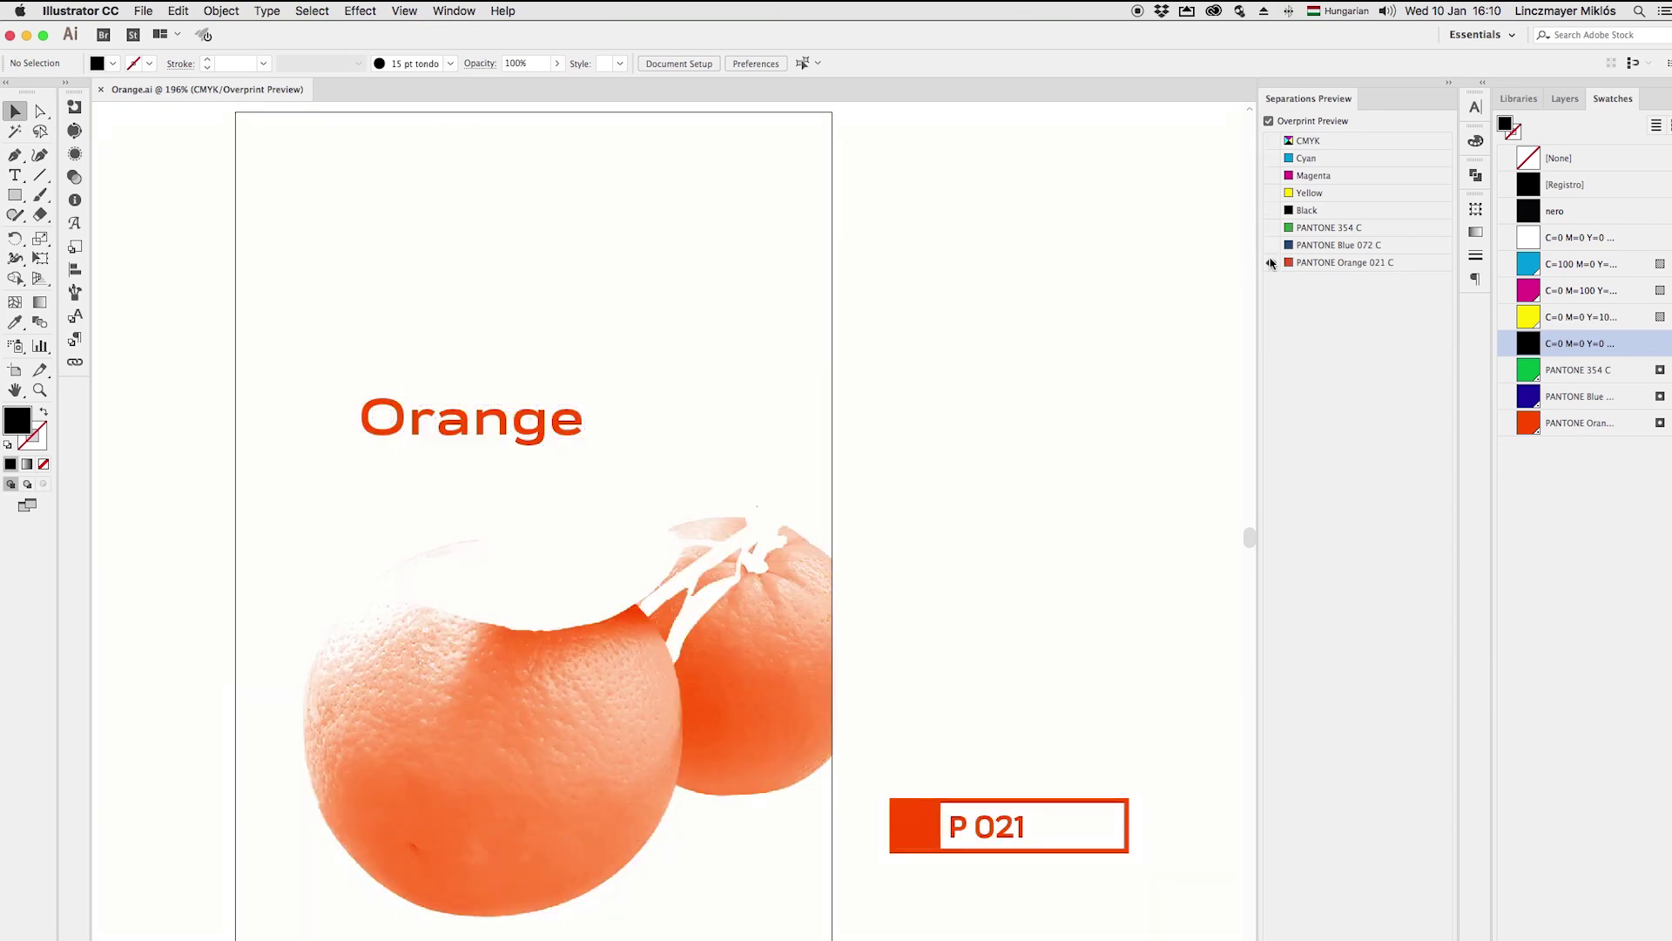
{"action": "left_click", "coordinate": [1270, 263], "text": "alt"}
- Hide the Black, Magenta and Cyan plates, leaving Yellow and the three PANTONE plates visible
{"action": "left_click", "coordinate": [1270, 211]}
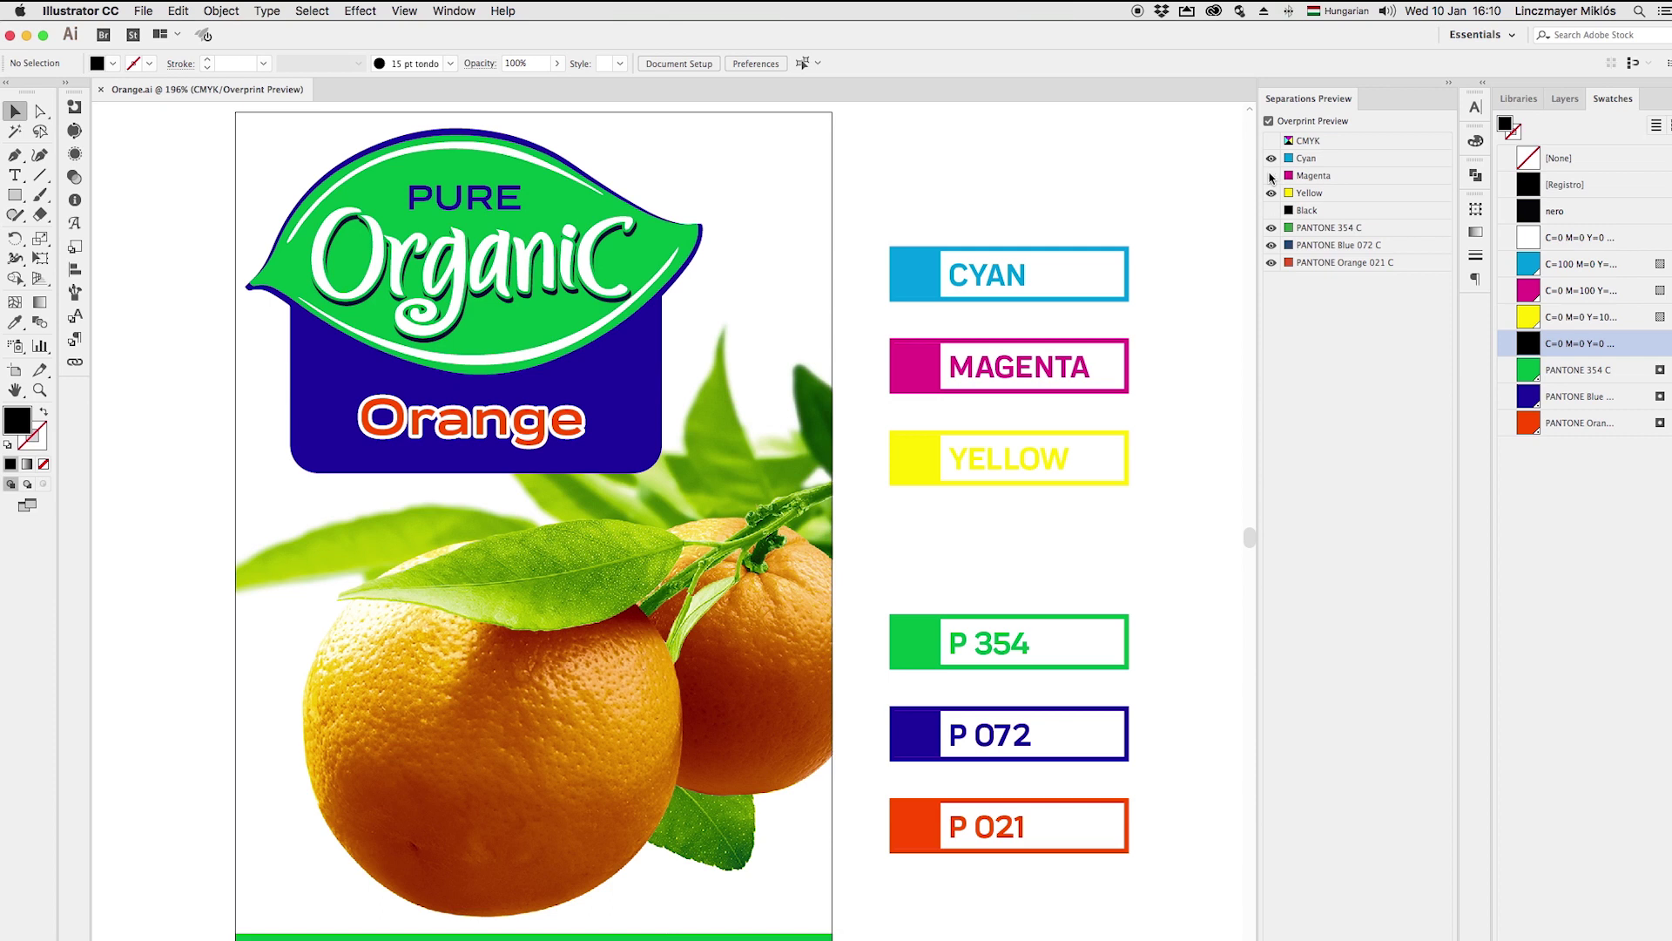
{"action": "left_click", "coordinate": [1271, 176]}
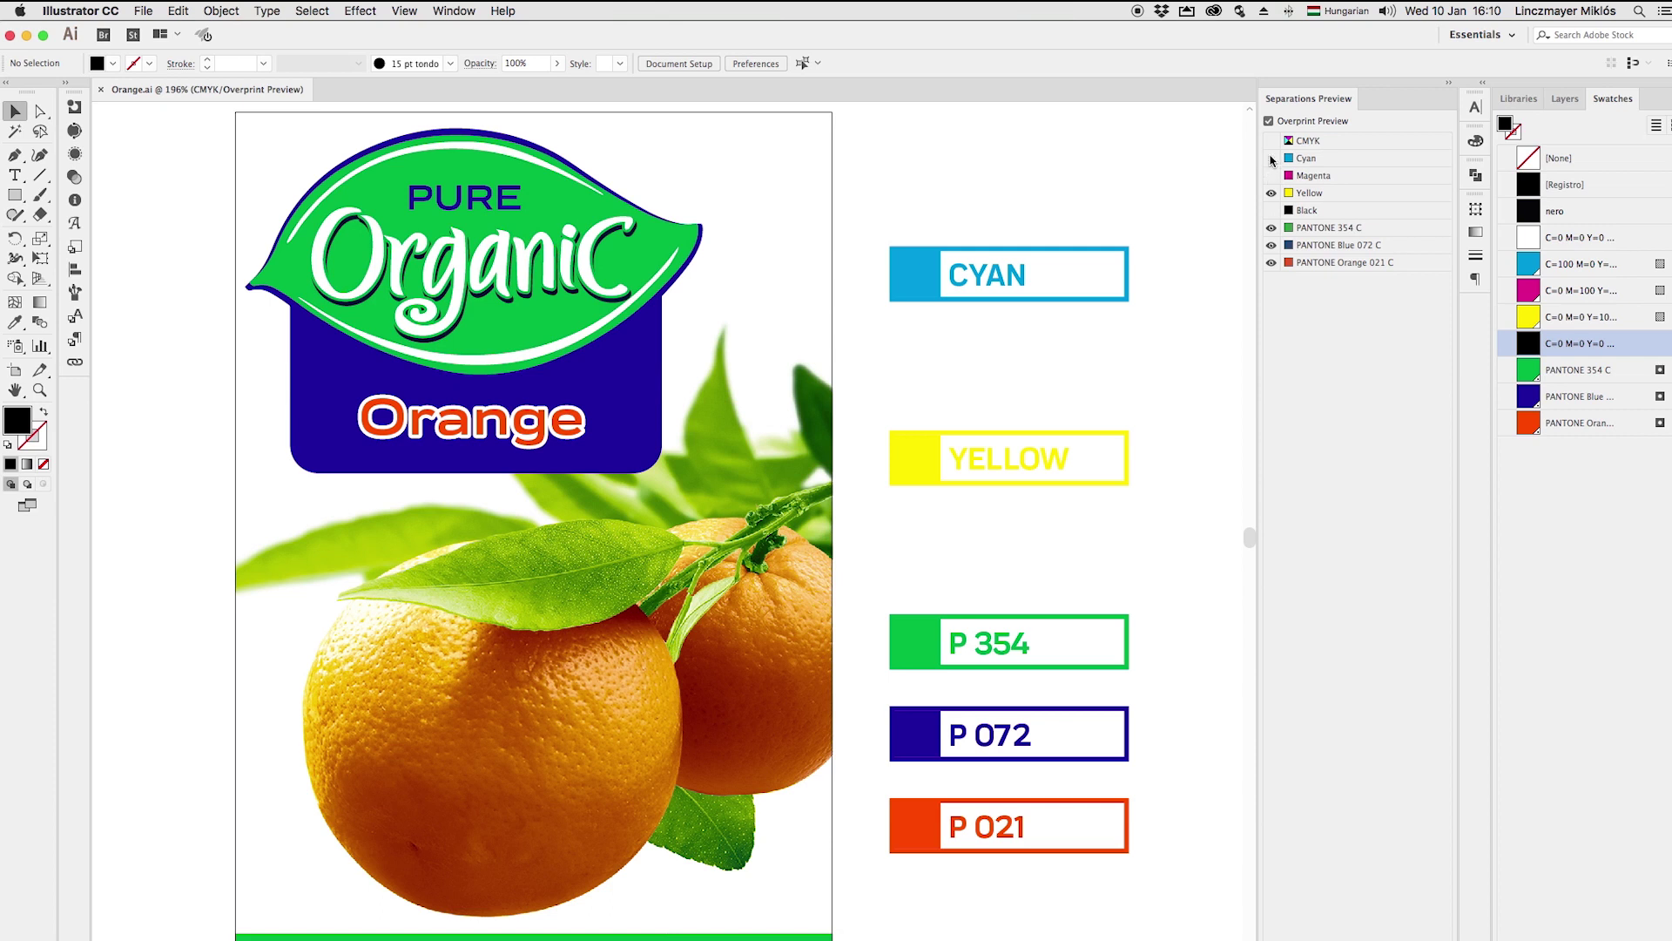
{"action": "left_click", "coordinate": [1271, 159]}
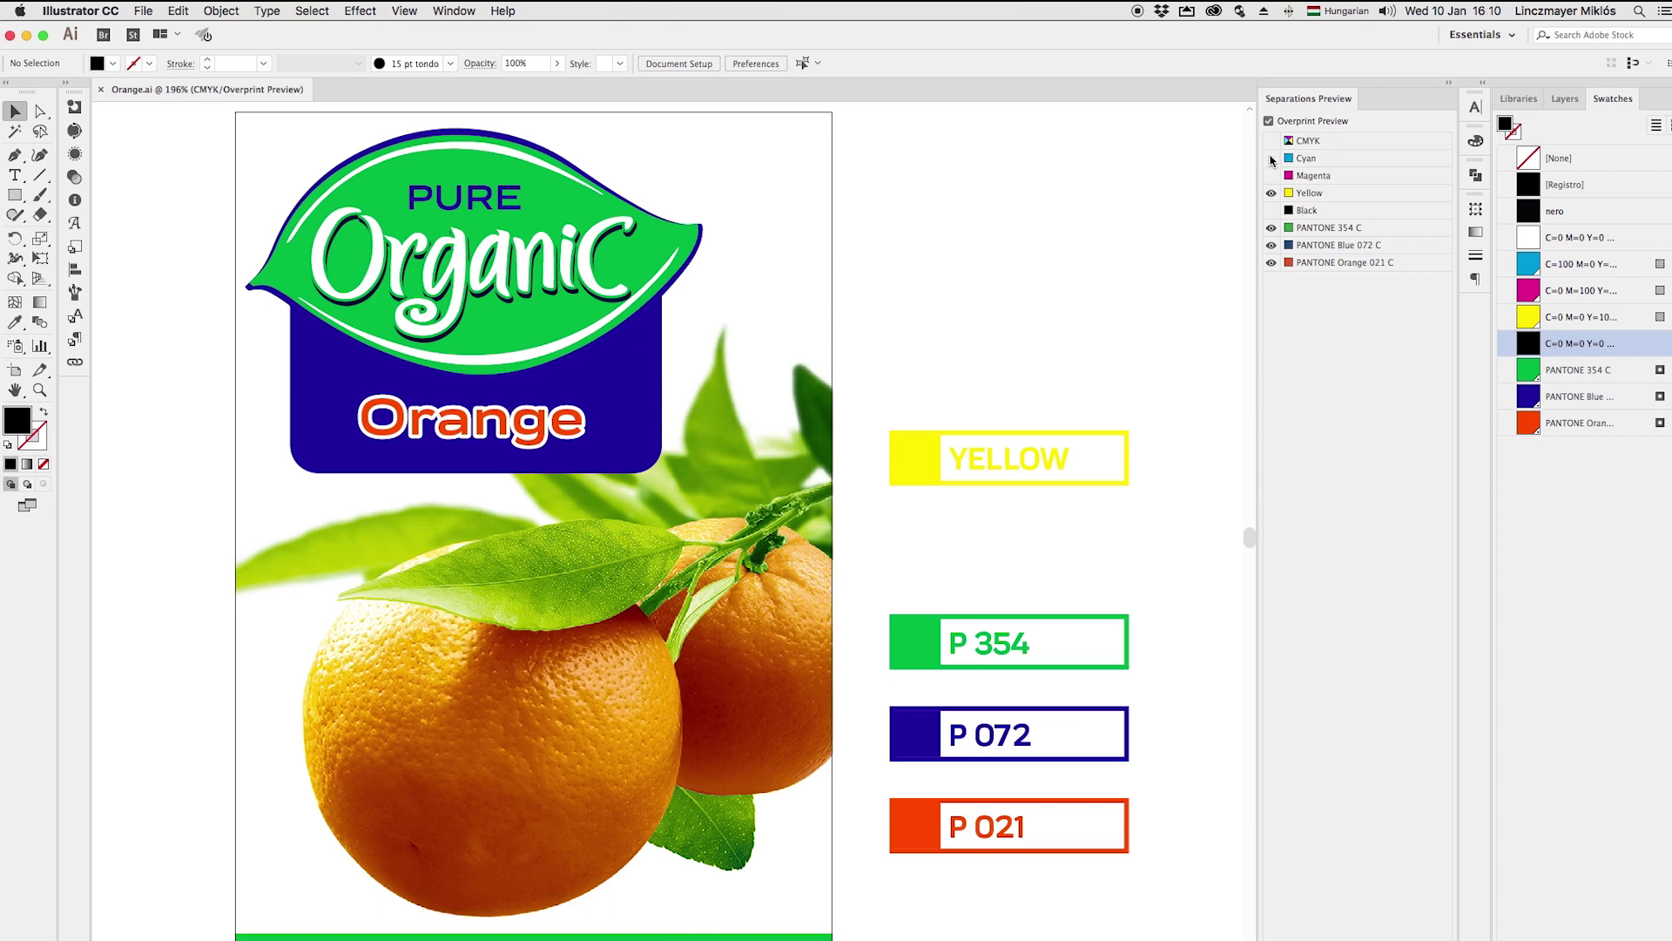